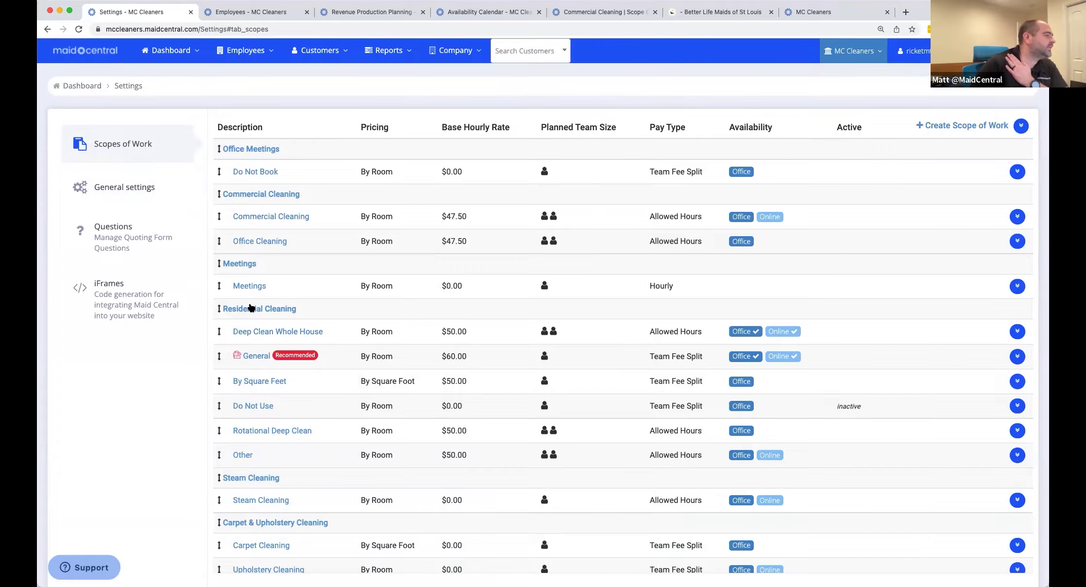
- Open the General residential scope of work and examine its QuickBooks item and room deep clean rotation options
left_click(252, 359)
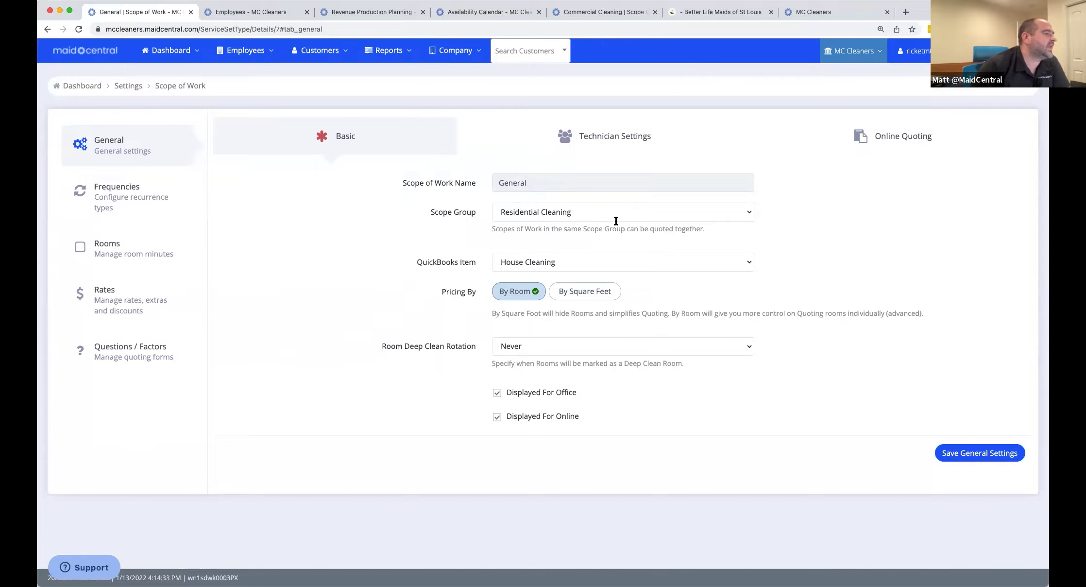
left_click(583, 267)
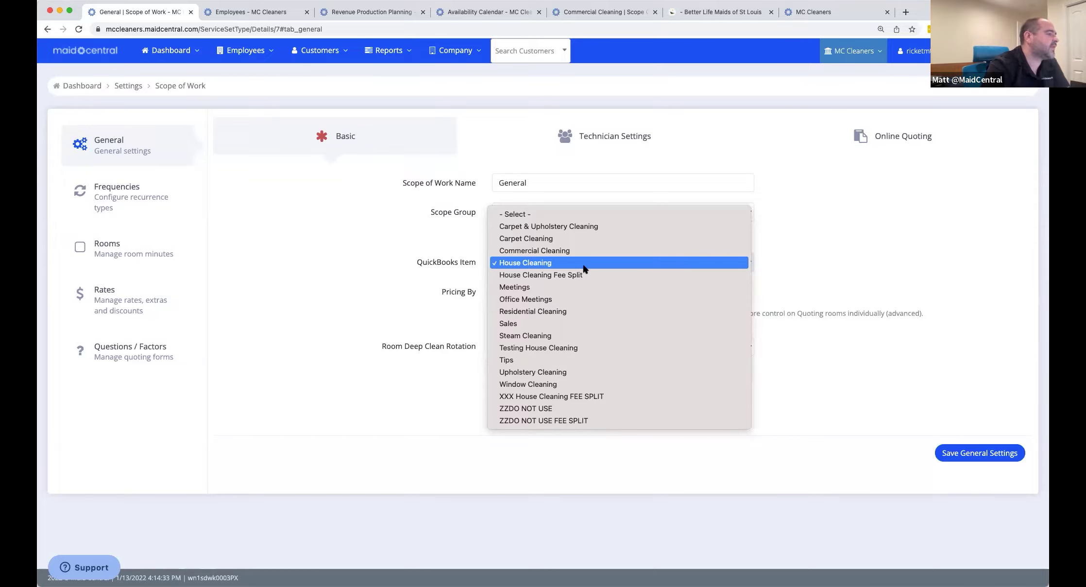
left_click(804, 255)
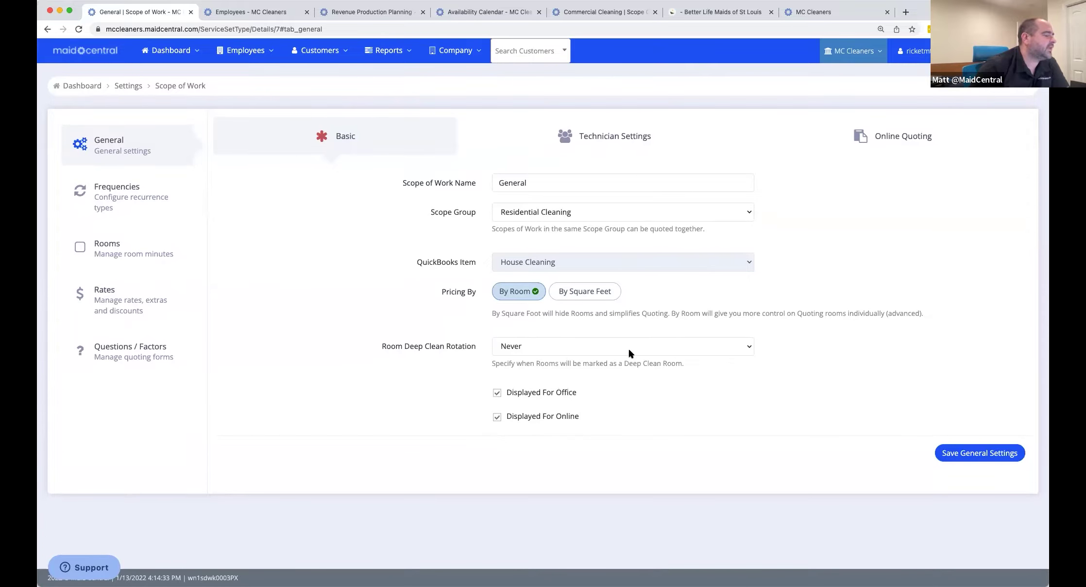
left_click_drag(383, 346, 475, 350)
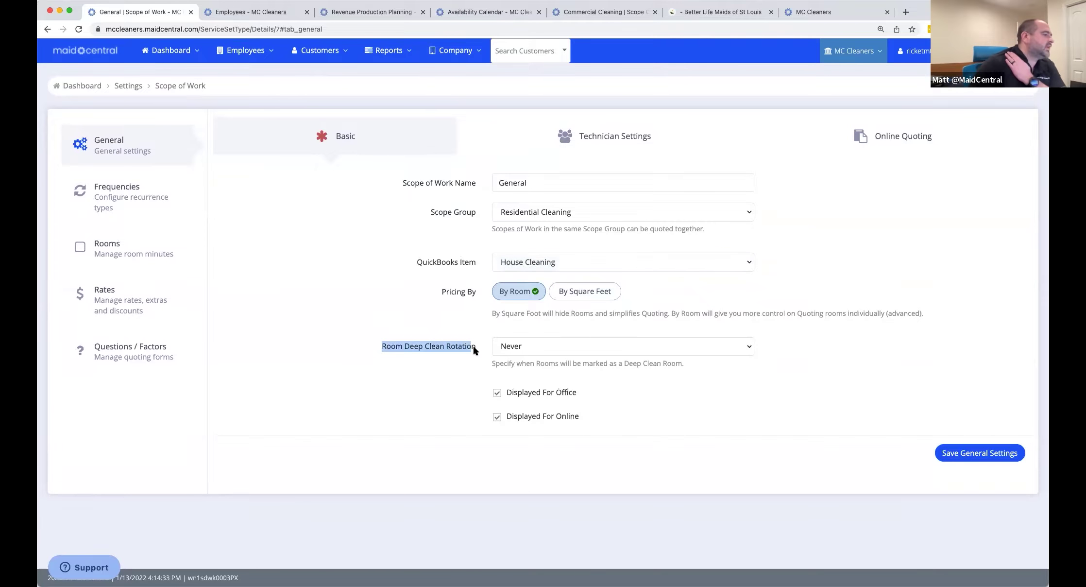
left_click(551, 346)
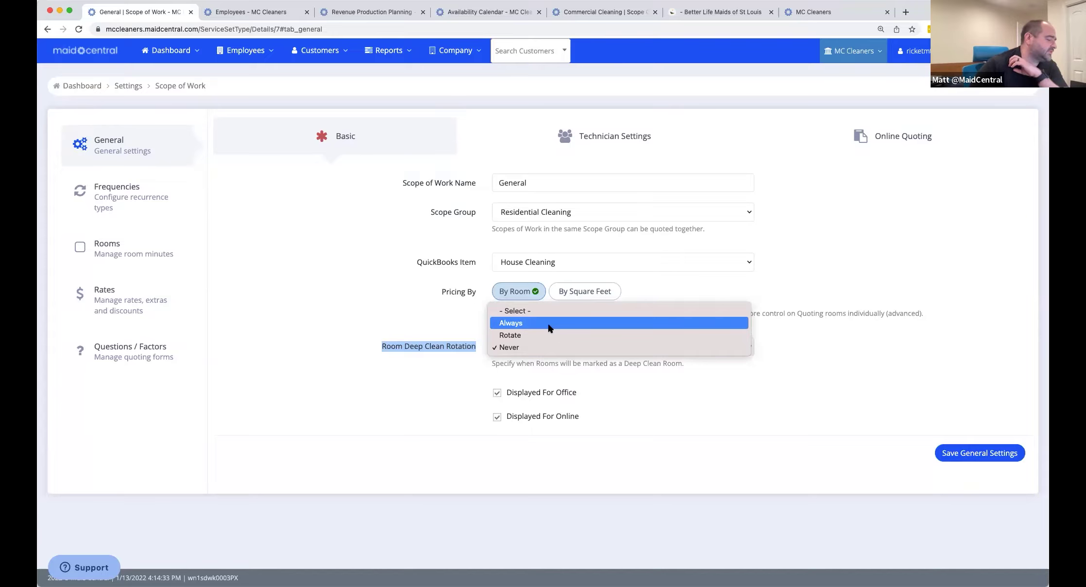
left_click(605, 388)
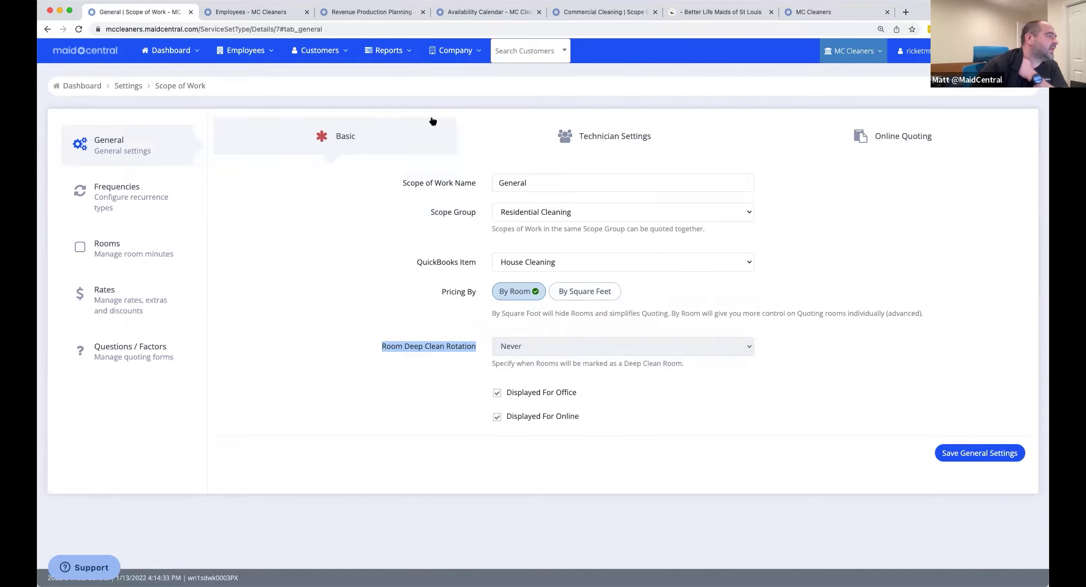
- Examine the General scope's technician settings, including technician efficiency and the trainee position factor options
left_click(615, 140)
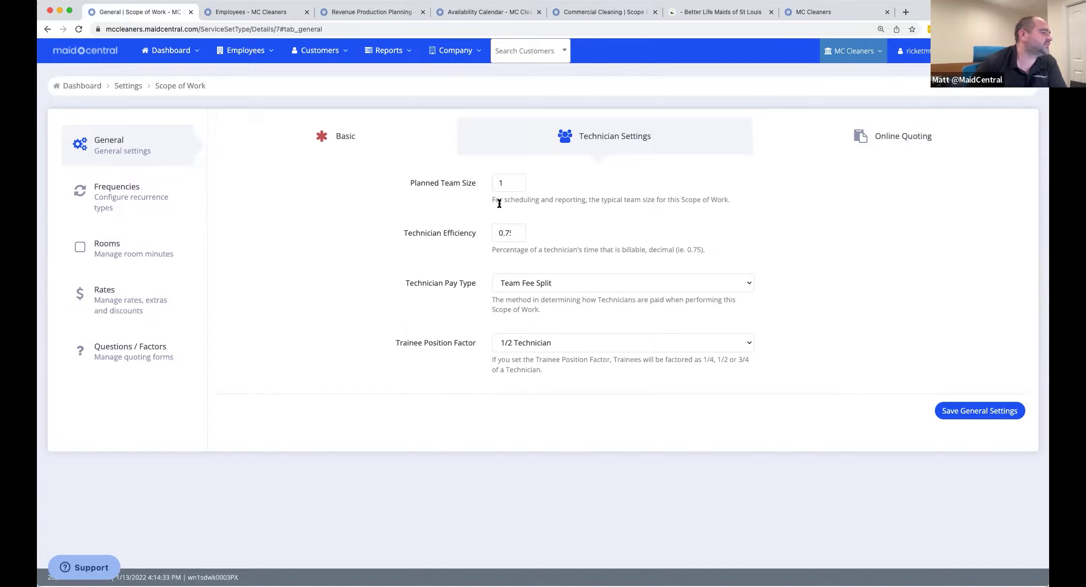
left_click(503, 233)
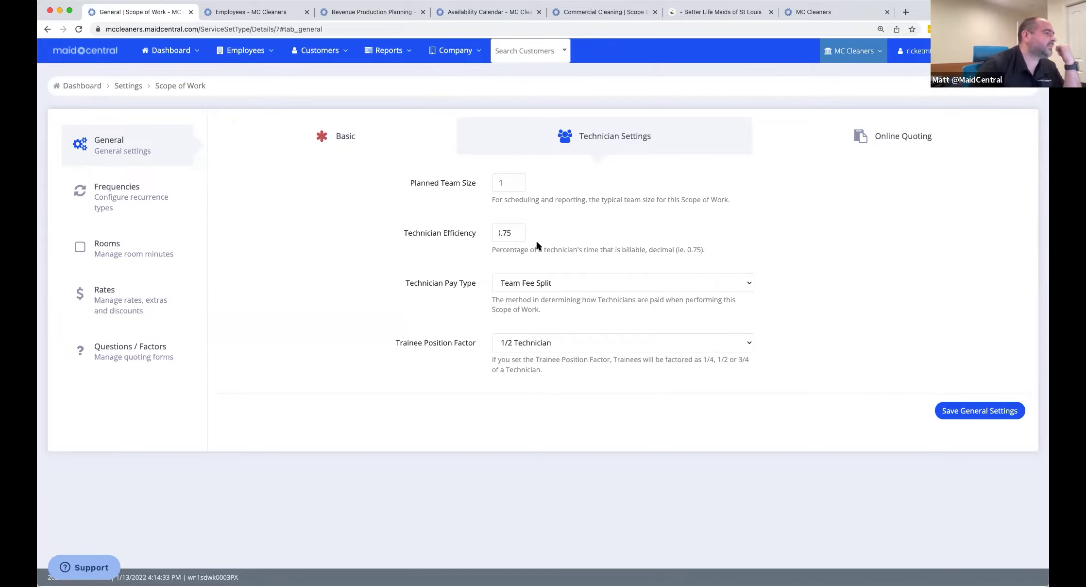
left_click(508, 232)
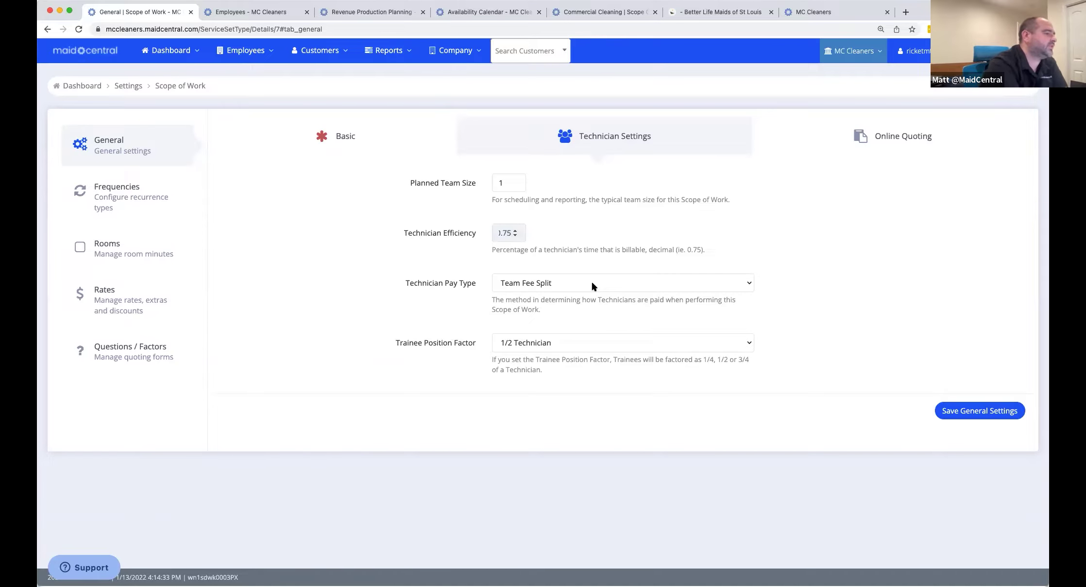
left_click(610, 347)
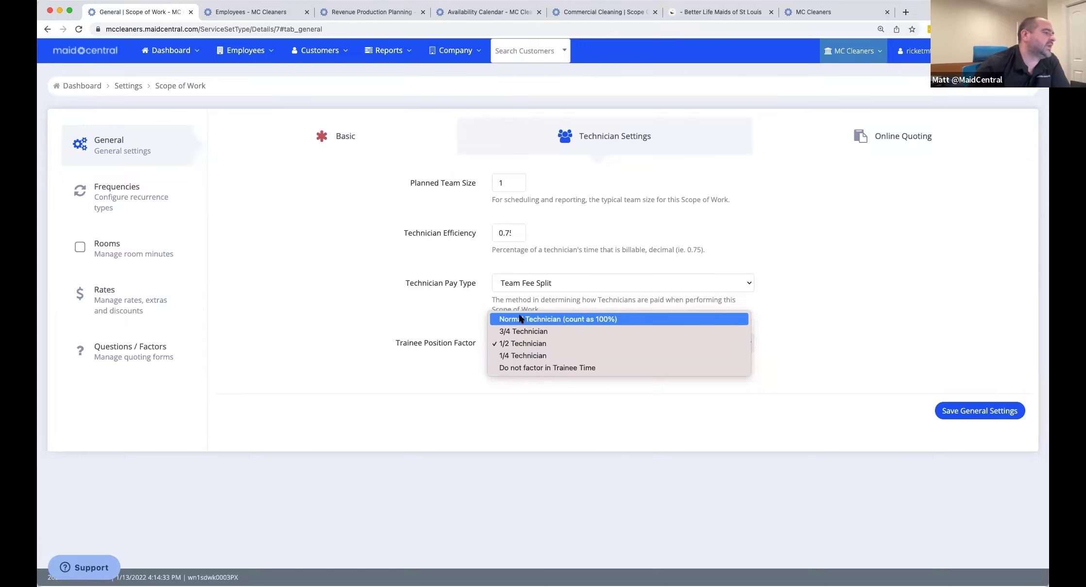
left_click(869, 229)
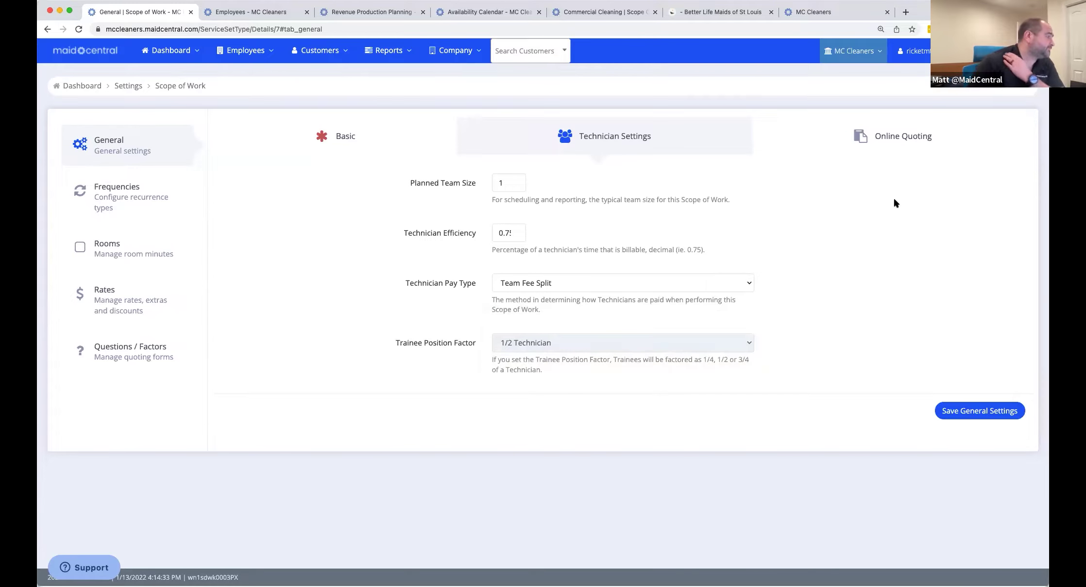
- Examine the General scope's online quoting settings and compare them with the service choices on the customer quote form
left_click(885, 139)
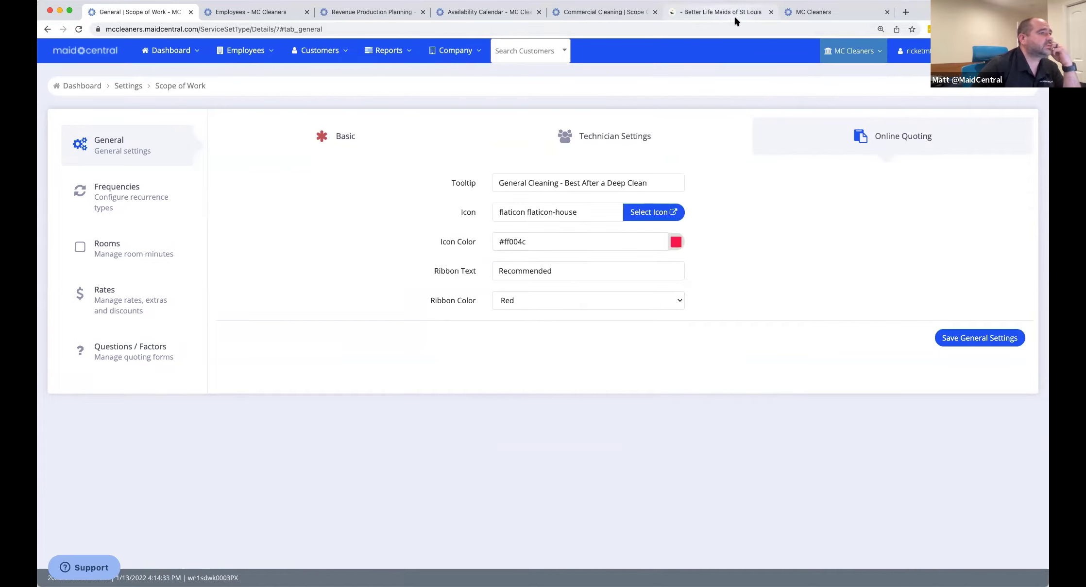
left_click(814, 11)
scroll(604, 214, "down", 2)
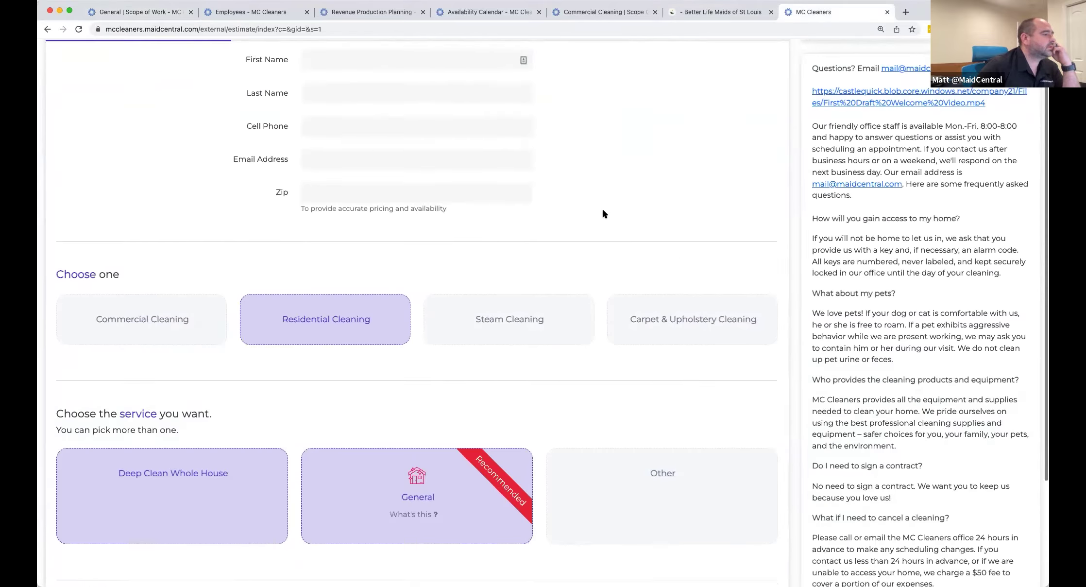
scroll(627, 204, "up", 2)
scroll(630, 202, "up", 1)
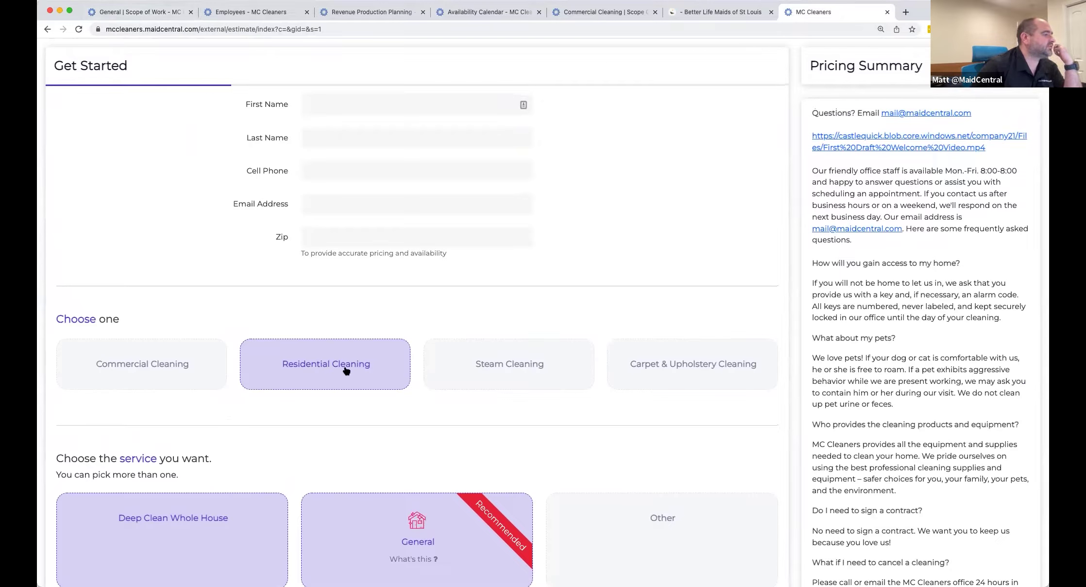
left_click(235, 13)
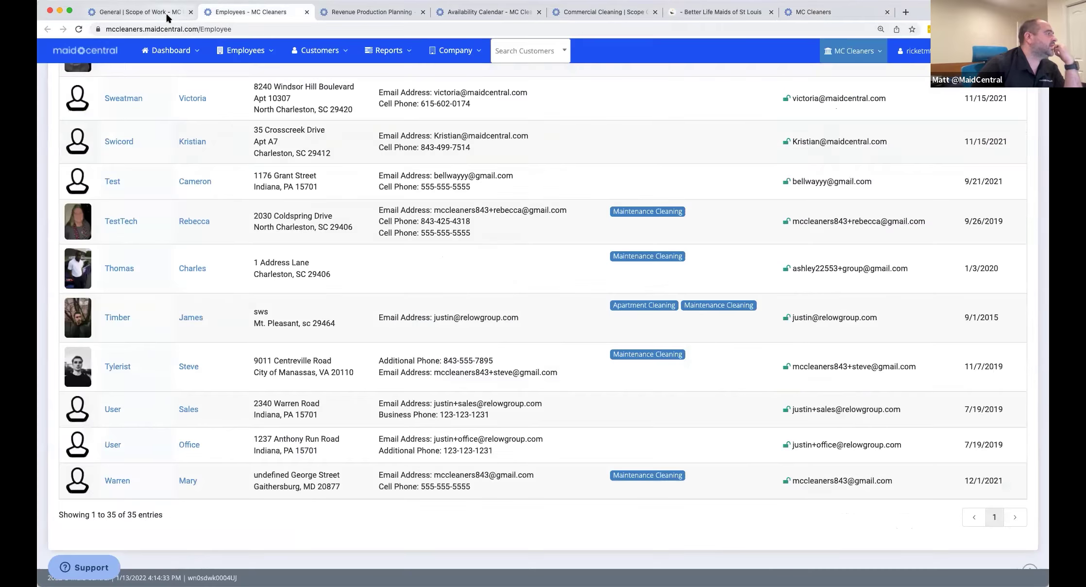
left_click(168, 12)
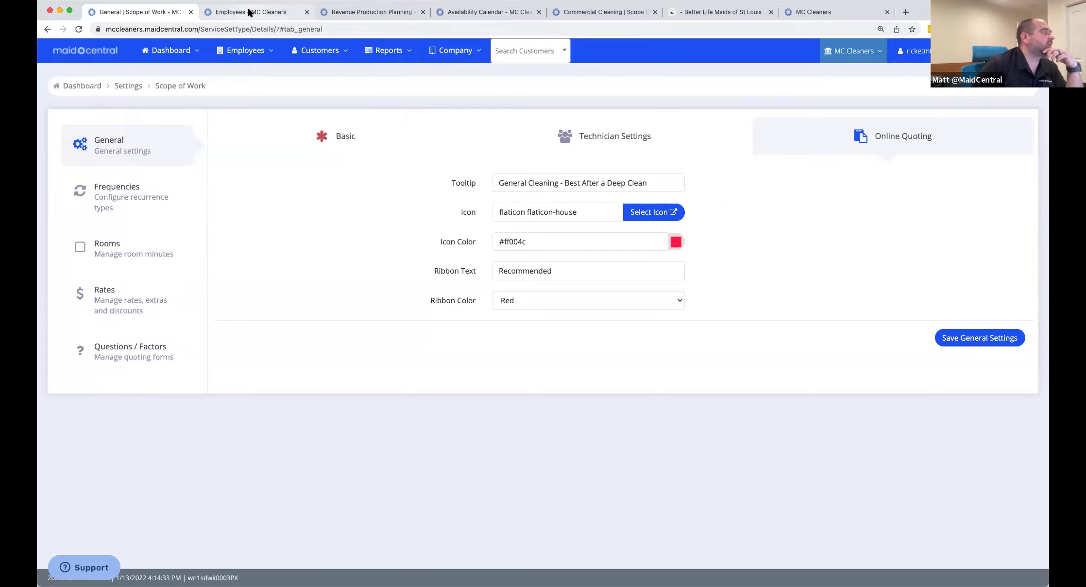
- Examine the General service's ribbon, icon and "What's this?" tooltip on the customer quote form
left_click(793, 11)
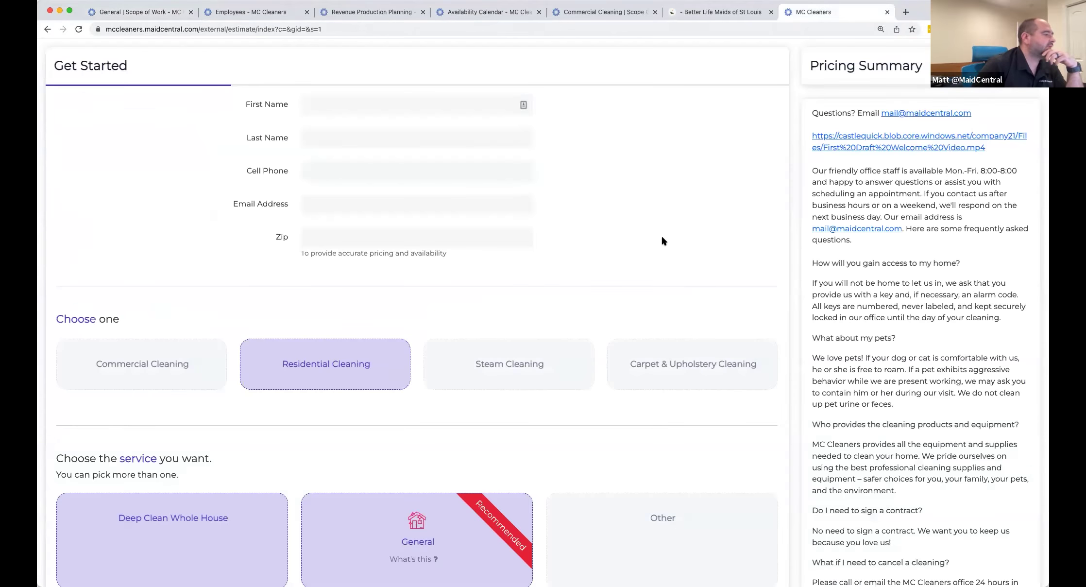
scroll(662, 234, "down", 3)
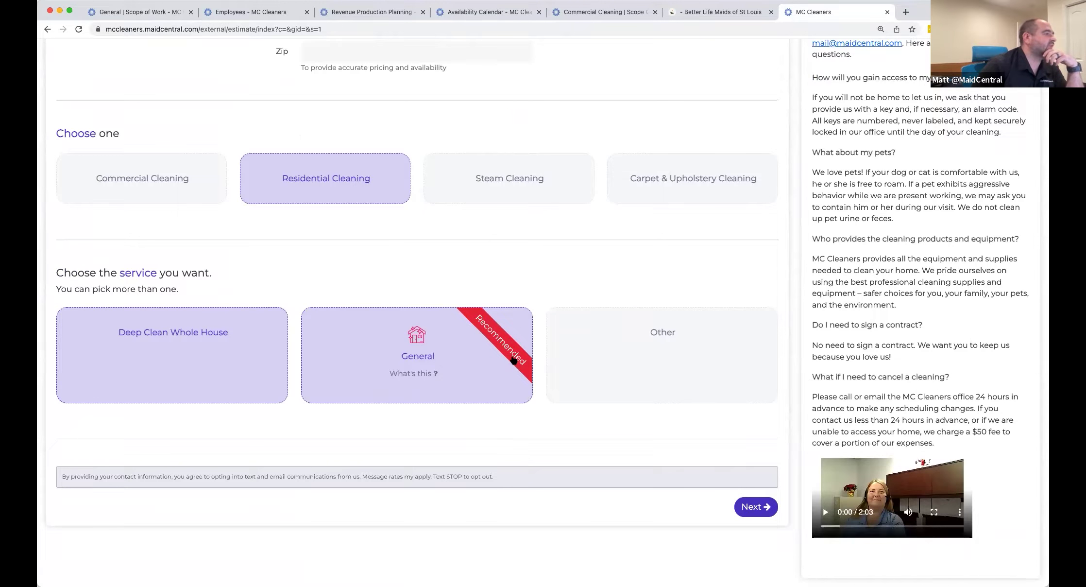
mouse_move(431, 377)
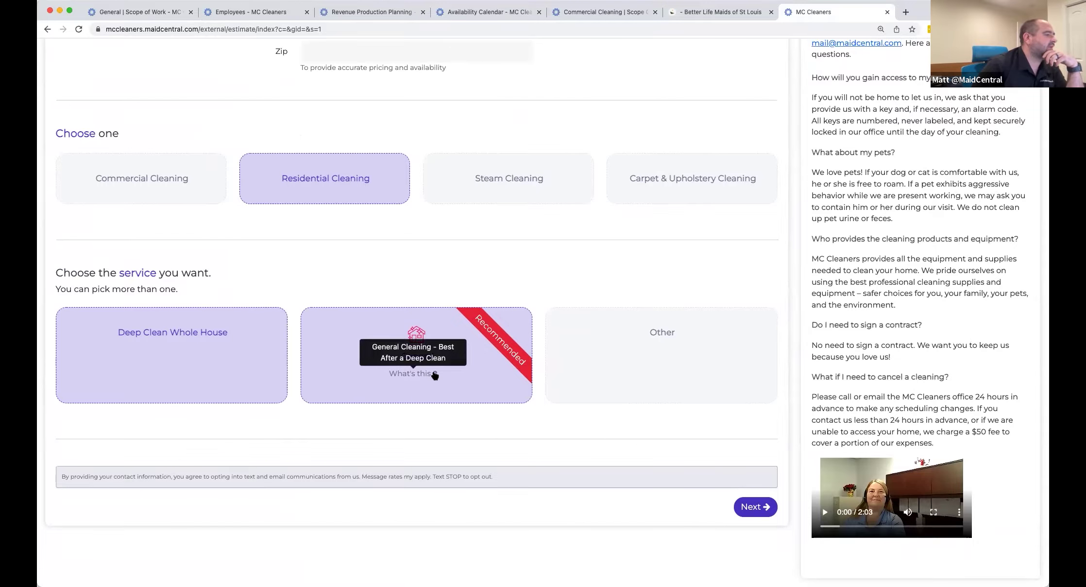
scroll(435, 376, "down", 1)
left_click(435, 375)
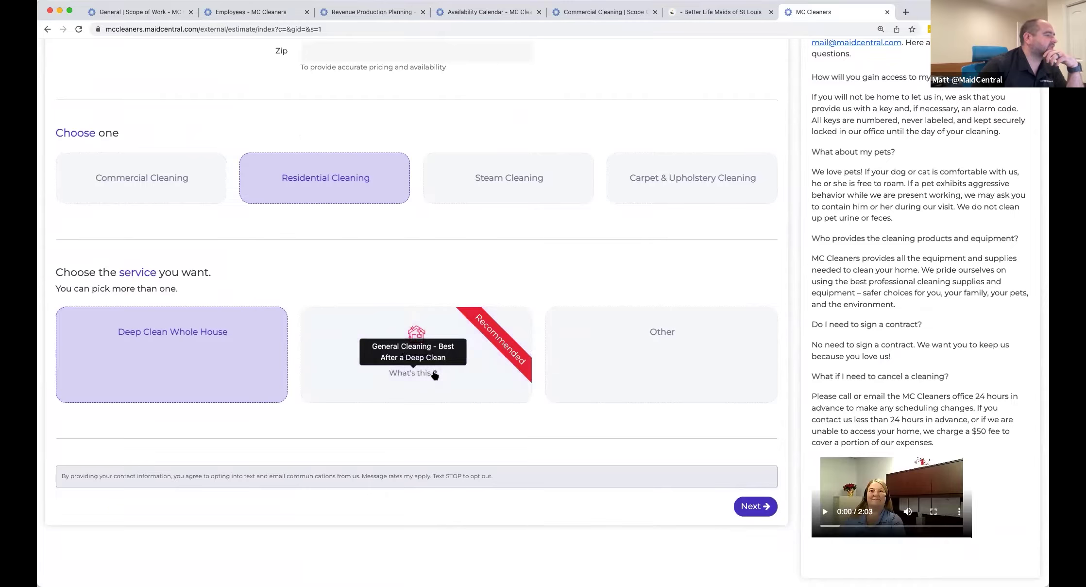
left_click(435, 376)
scroll(434, 376, "up", 1)
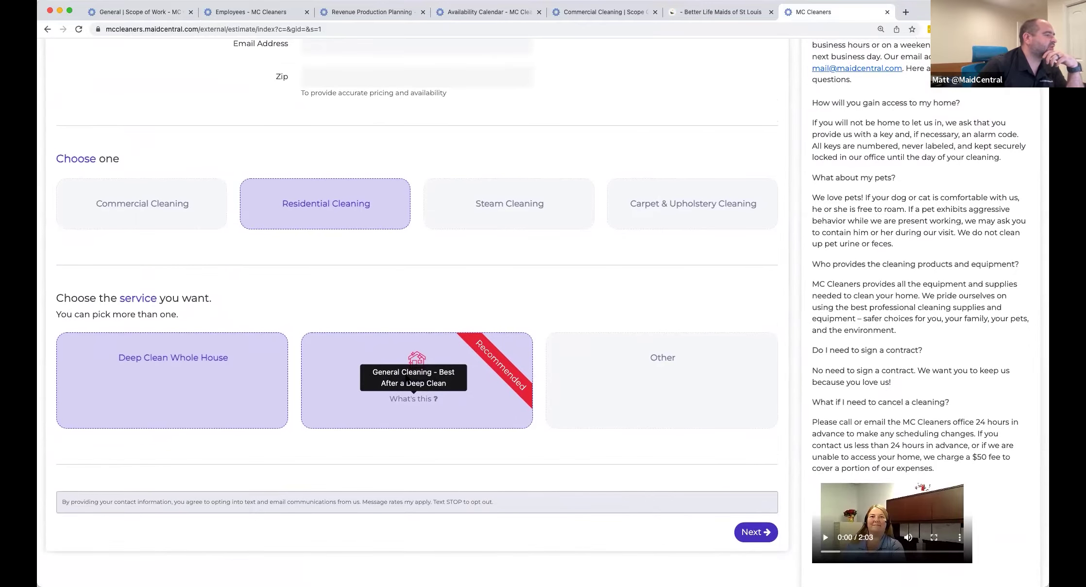
- Examine the icon library and the ribbon color options in the General scope's online quoting settings
left_click(150, 11)
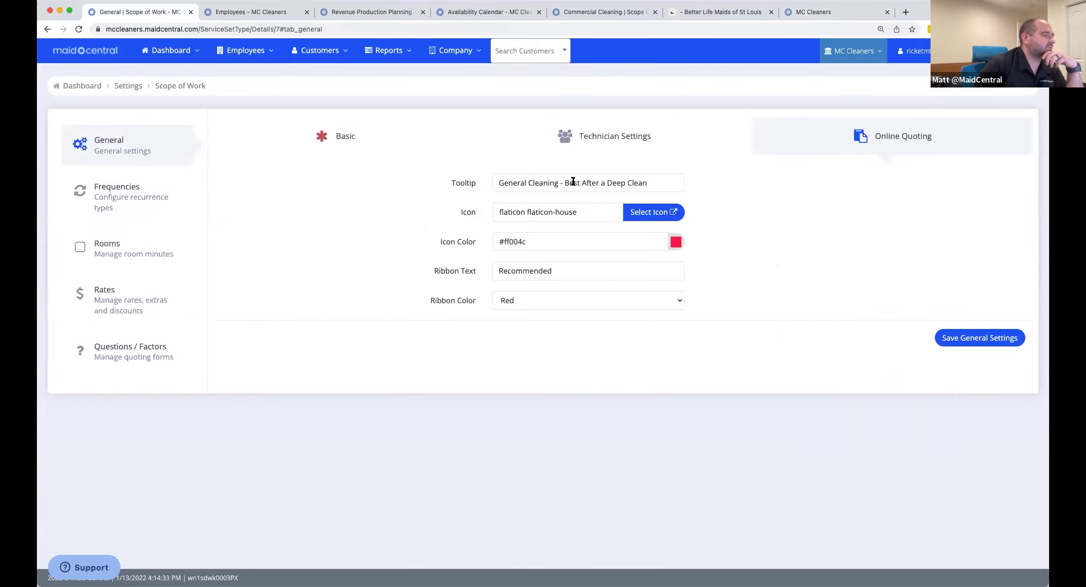
left_click(675, 214)
scroll(661, 245, "down", 8)
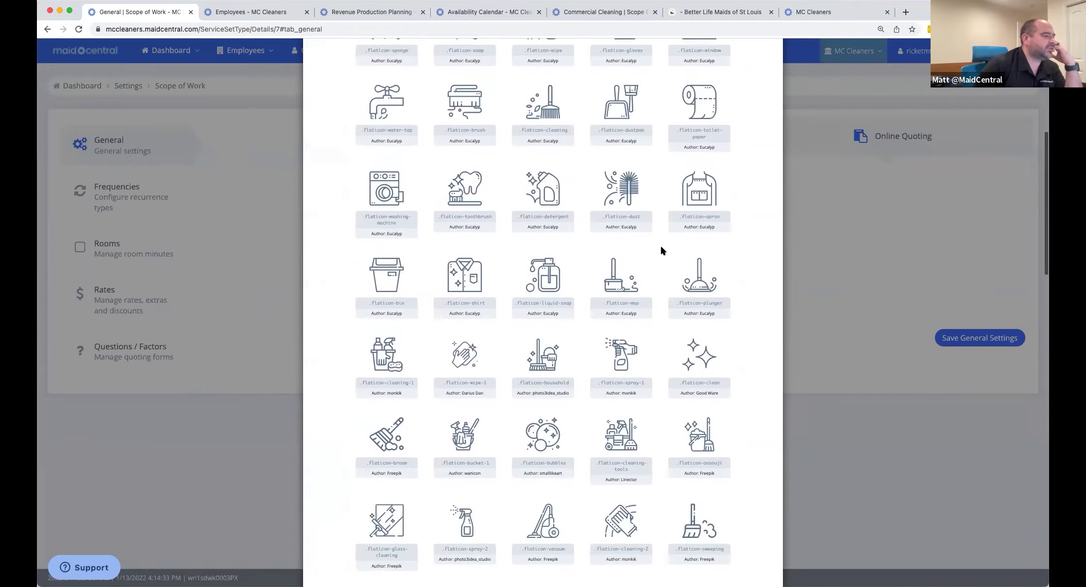
scroll(661, 244, "up", 10)
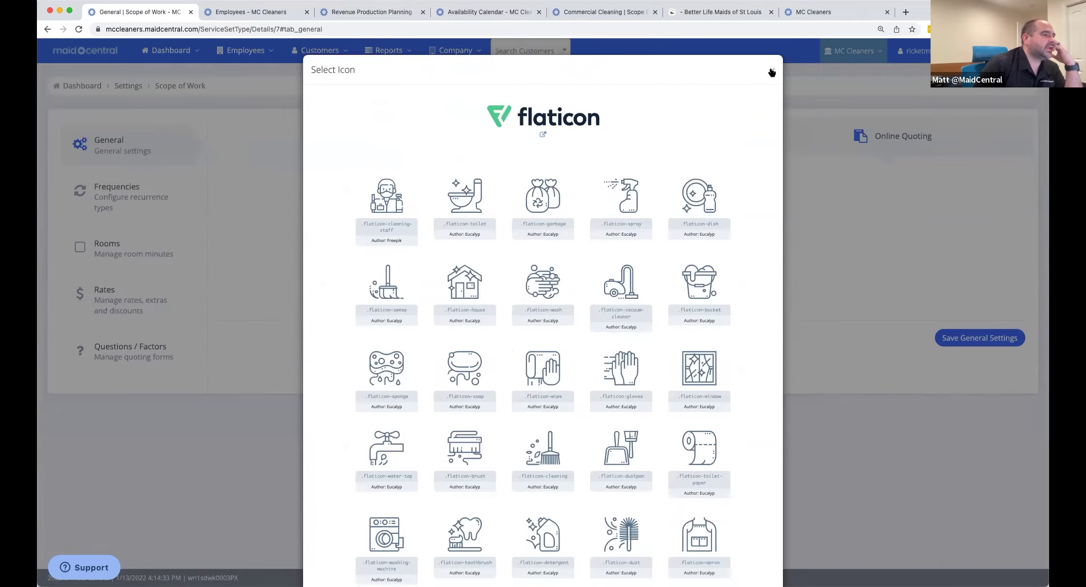
left_click(772, 70)
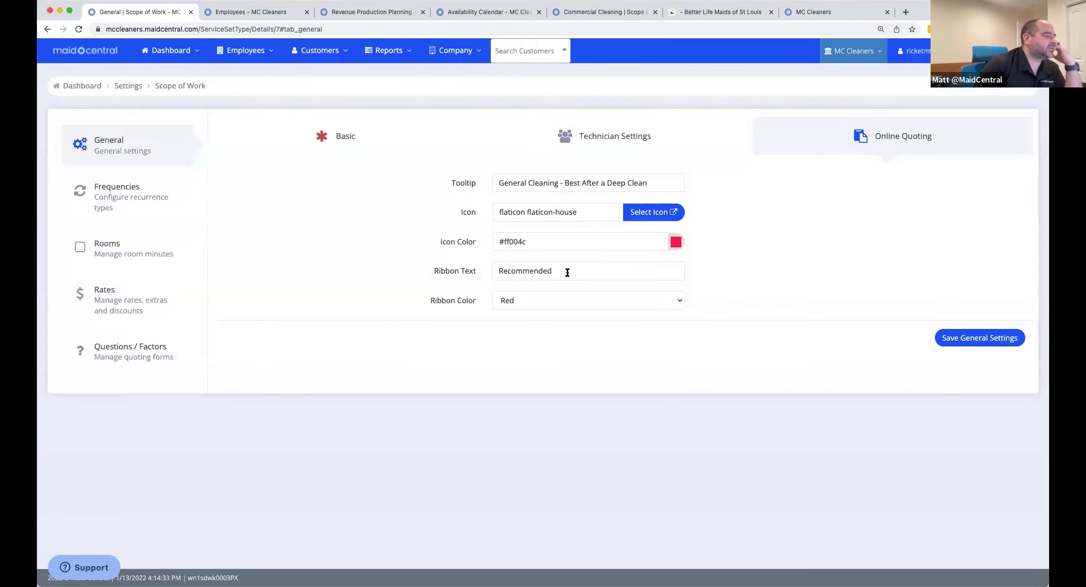
left_click(607, 299)
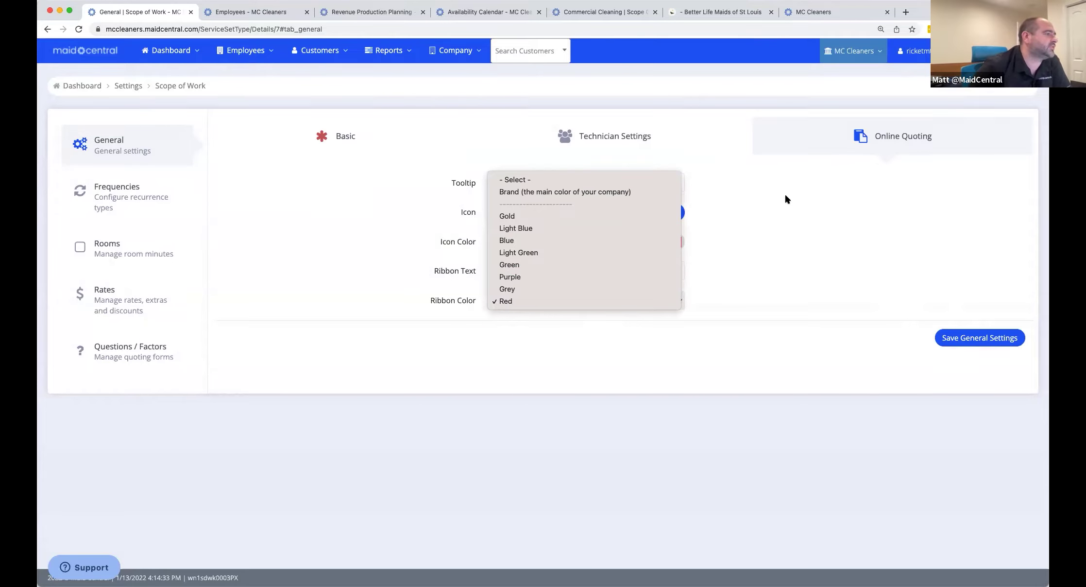
left_click(740, 223)
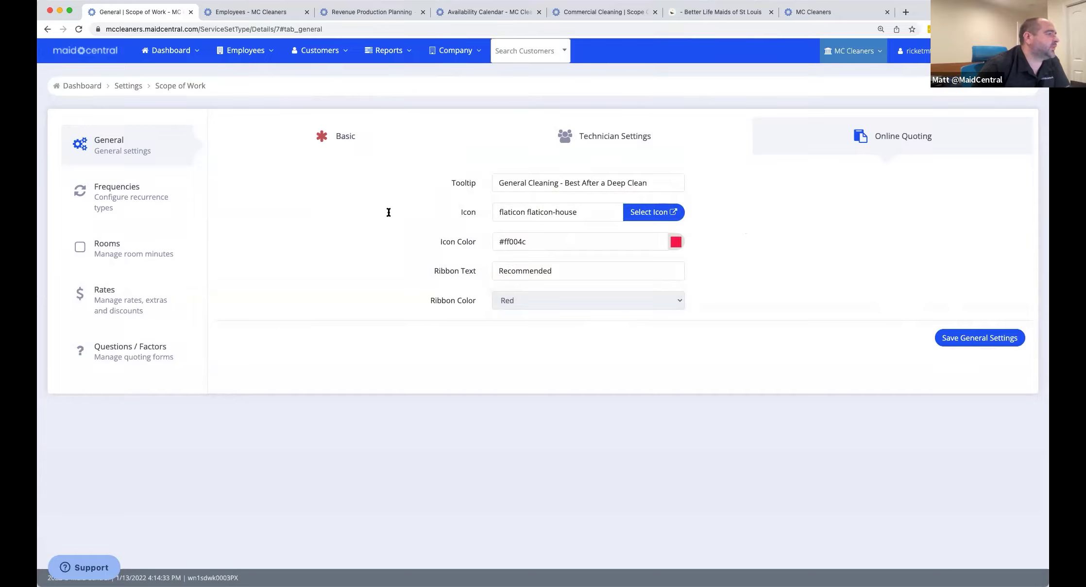
left_click(338, 145)
left_click(658, 145)
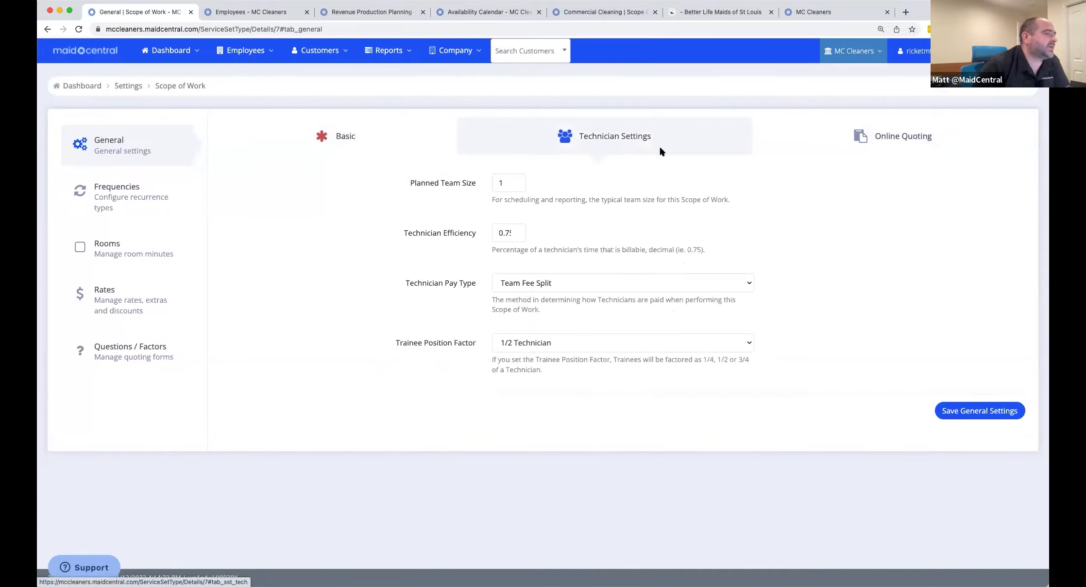
left_click(858, 147)
left_click(655, 146)
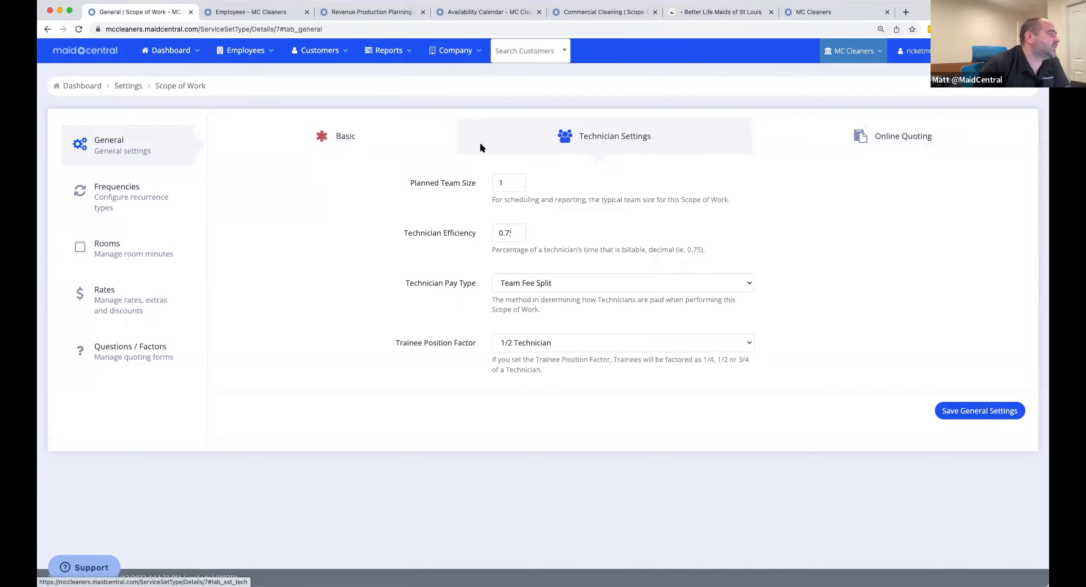
left_click(379, 145)
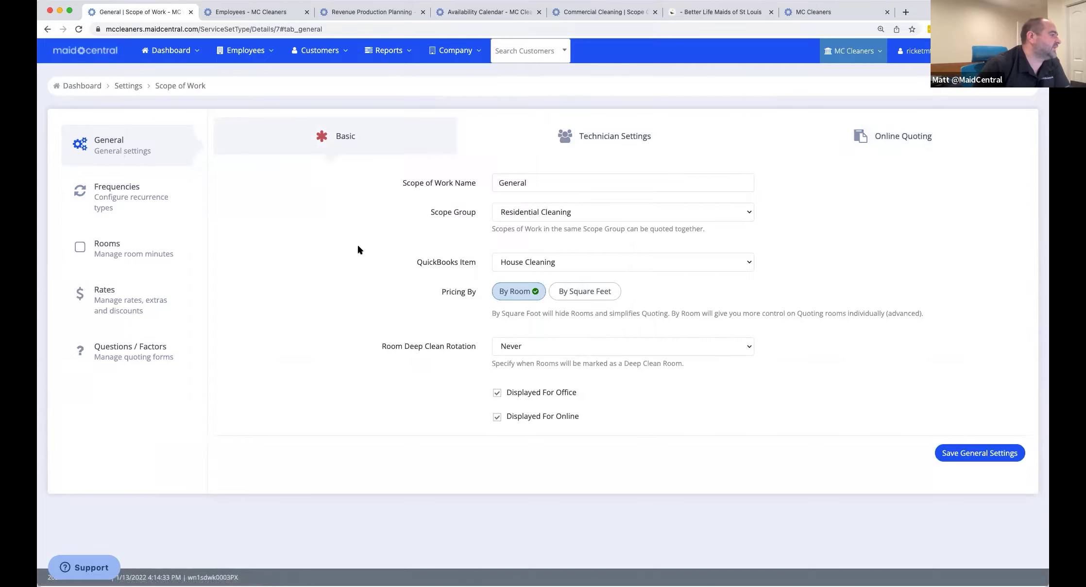
- Try the ribbon text Save 25% for the General scope's Every Week frequency, view the ribbon color options, and discard the change
left_click(119, 203)
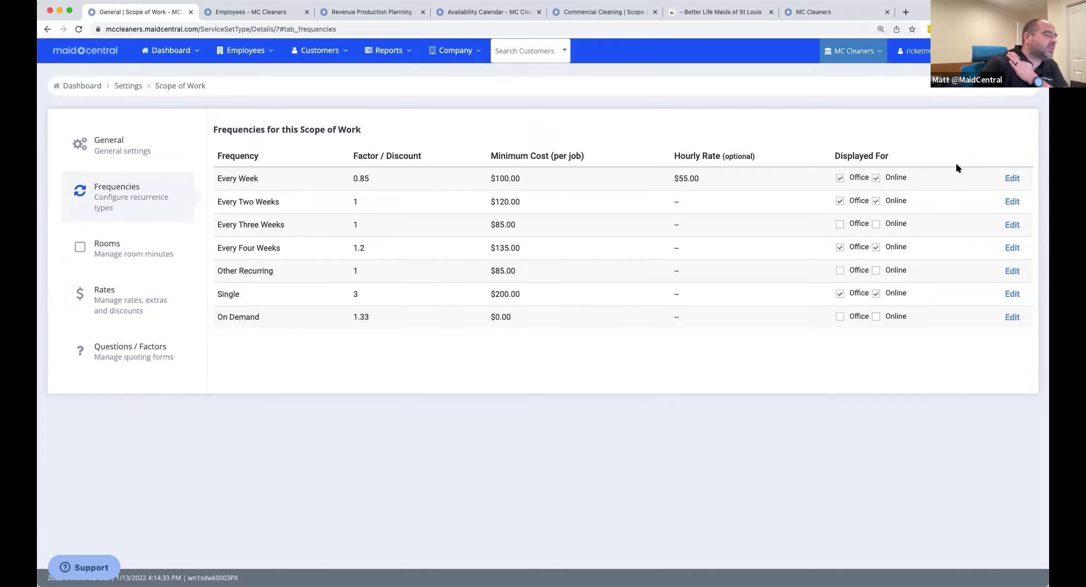
left_click(1012, 179)
left_click(663, 116)
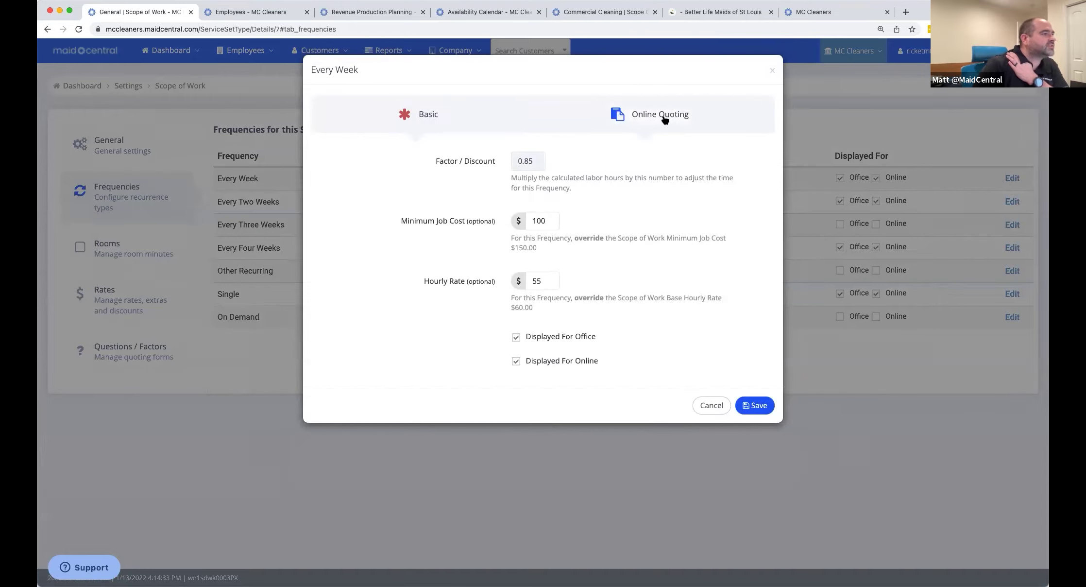
left_click(525, 161)
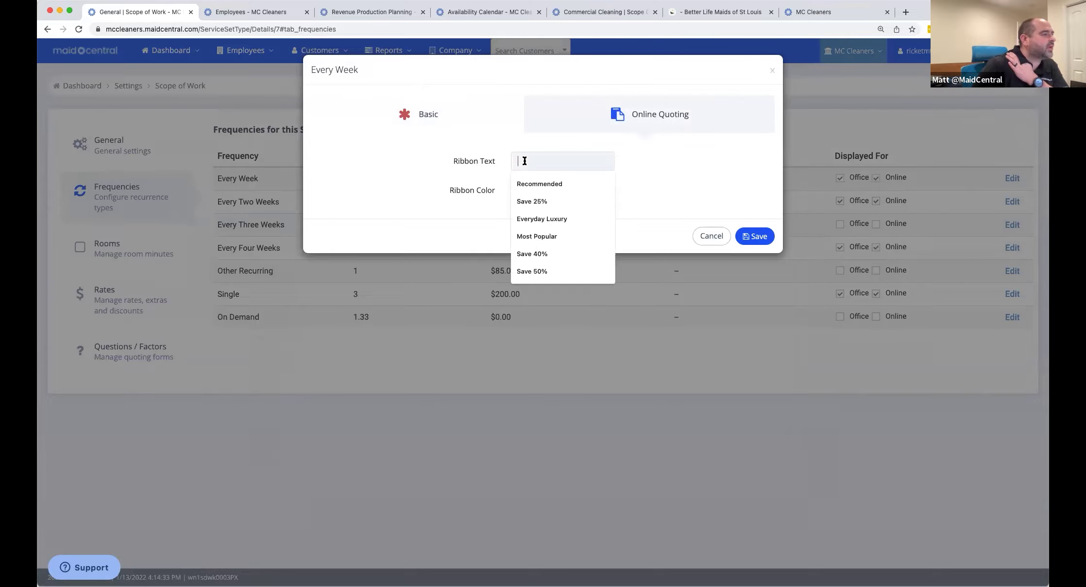
left_click(552, 201)
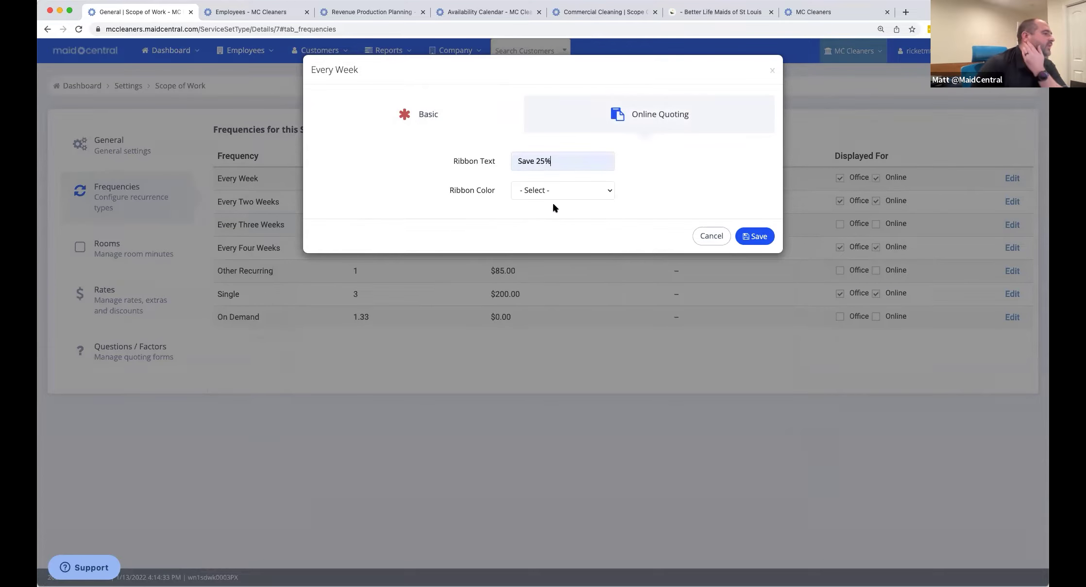
left_click(594, 192)
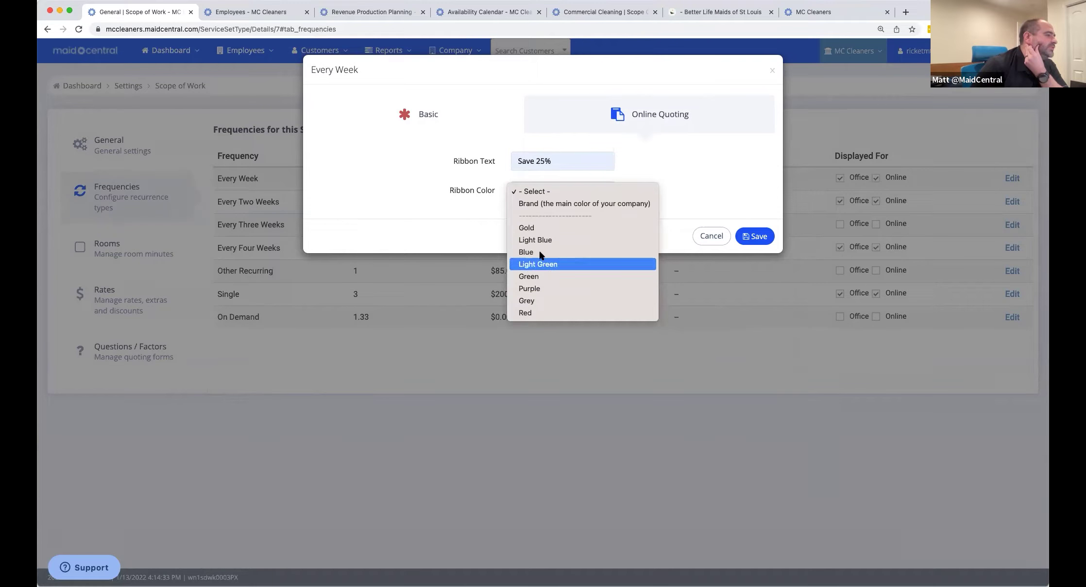
left_click(692, 194)
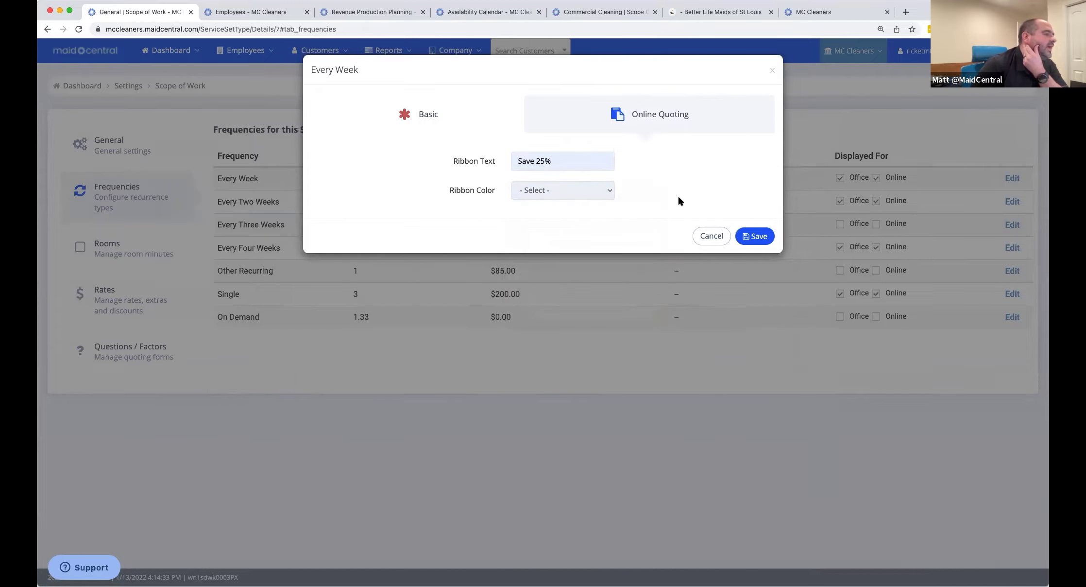
left_click(770, 71)
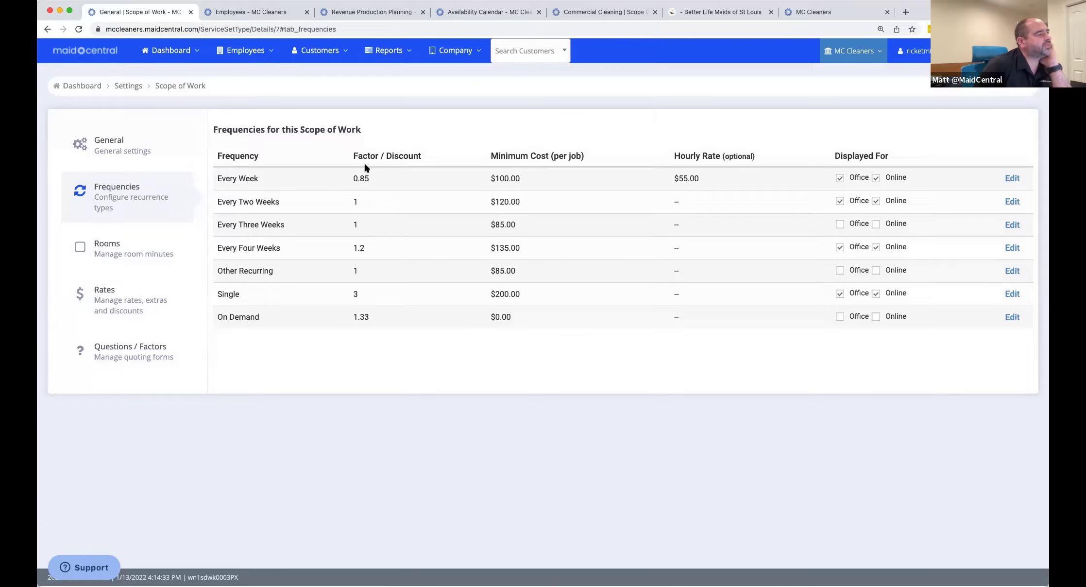
- Open the By Square Feet scope of work in a new browser tab and display its square feet per labor hour table
left_click_drag(357, 158, 408, 230)
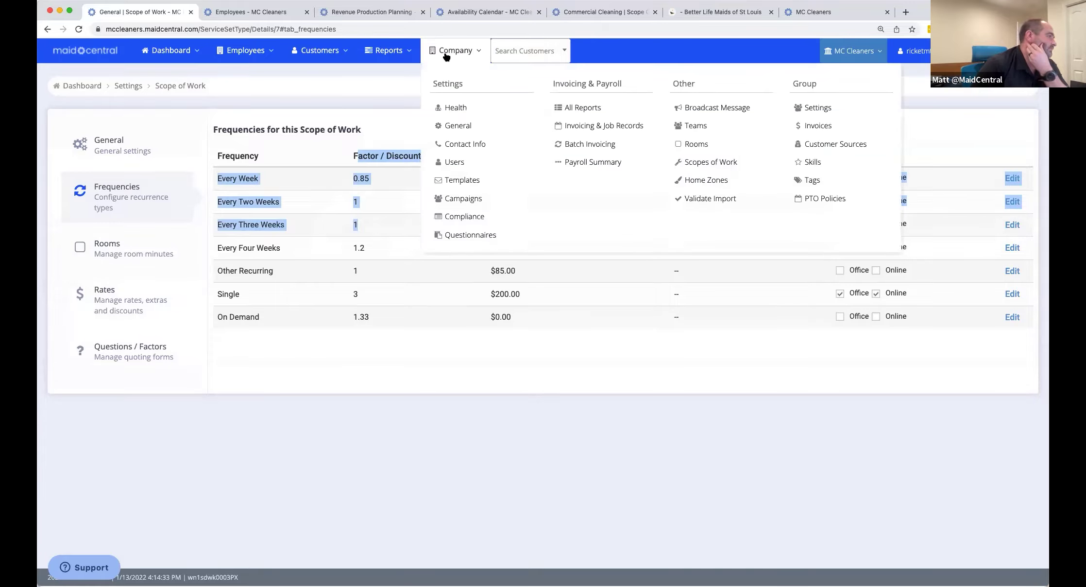
mouse_move(366, 50)
mouse_move(447, 51)
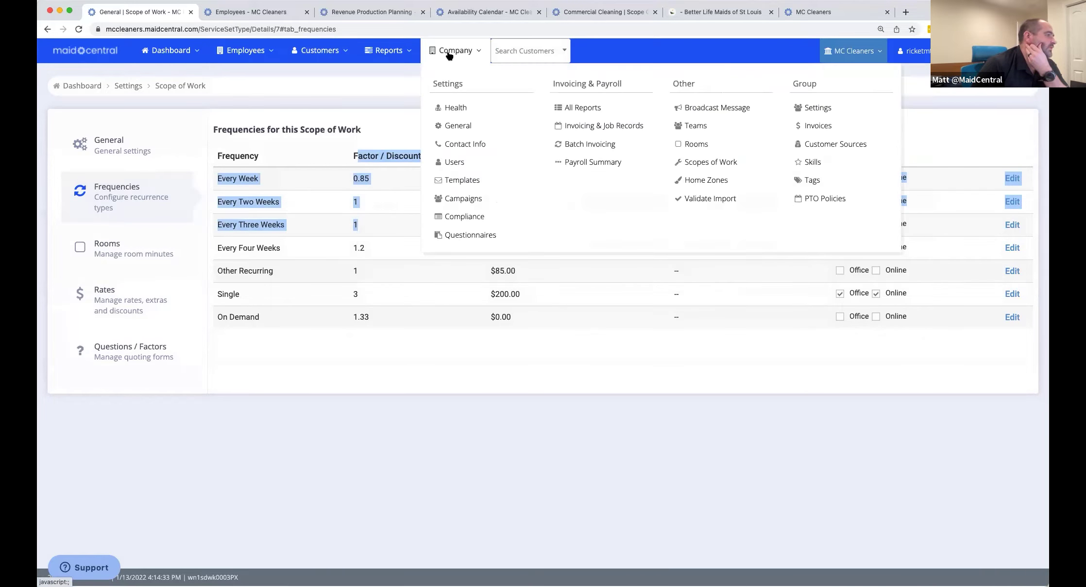
right_click(710, 162)
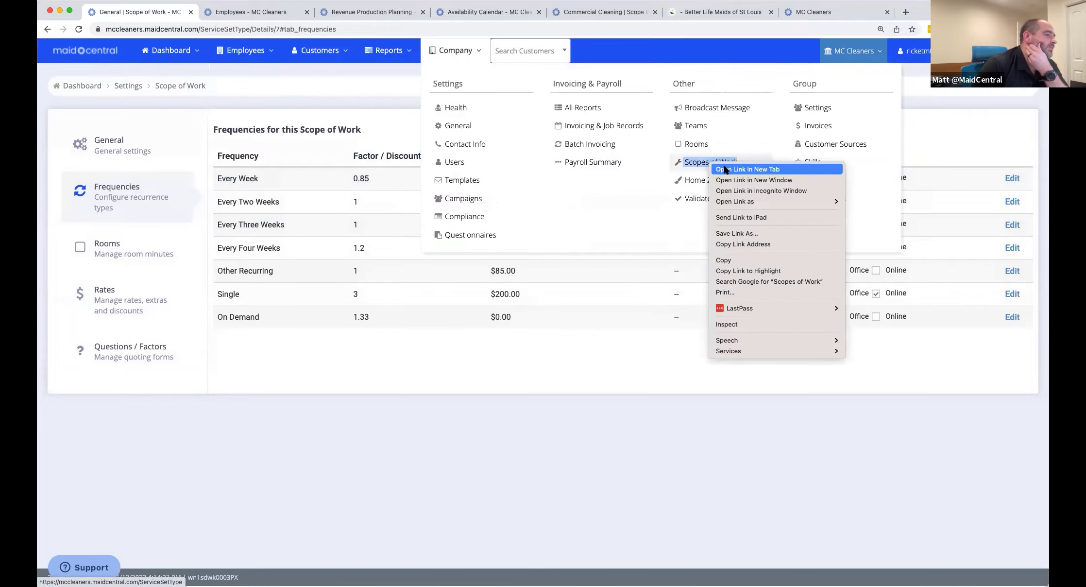
left_click(740, 170)
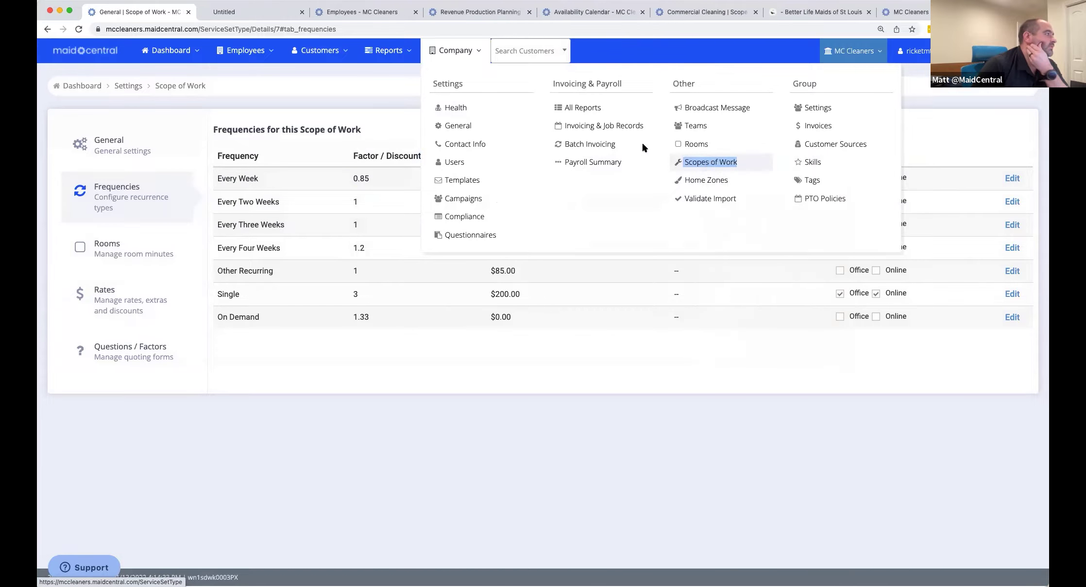
left_click(232, 9)
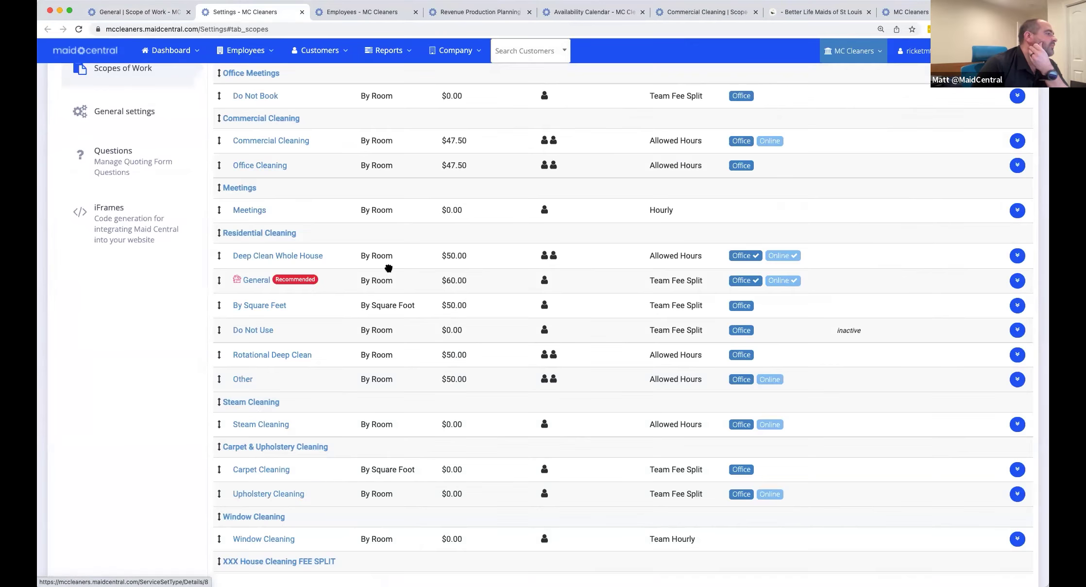
left_click(261, 307)
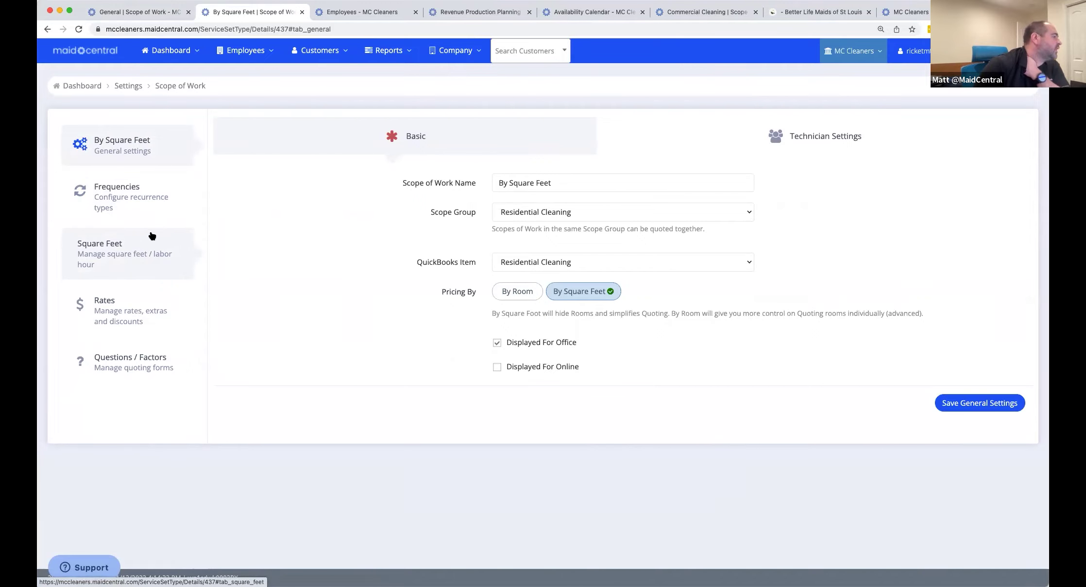
left_click(153, 262)
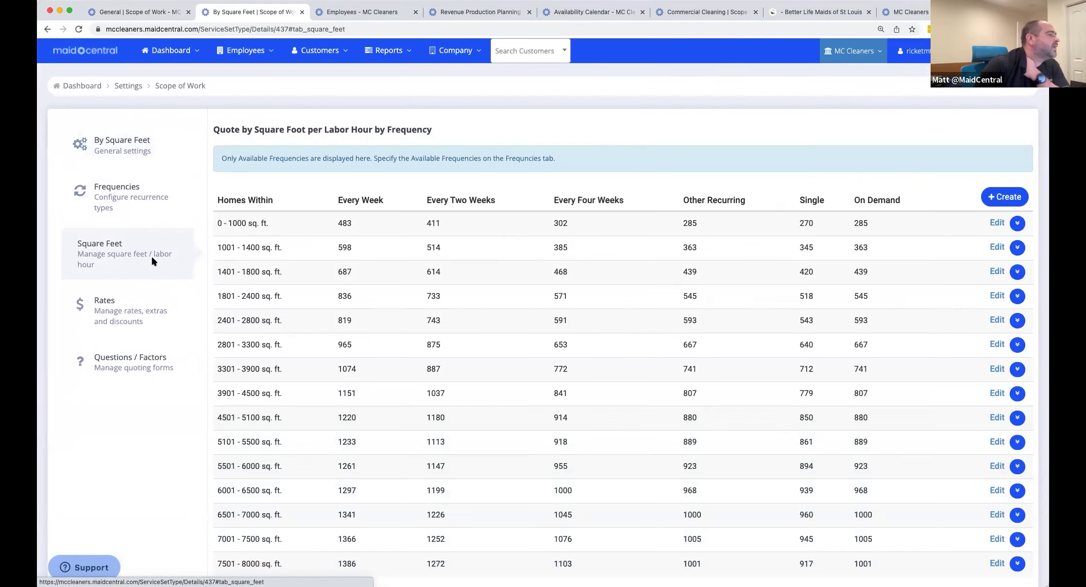
- Try 333 sq. ft. per labor hour for Every Two Weeks in the 0 - 1000 sq. ft. range
left_click(996, 223)
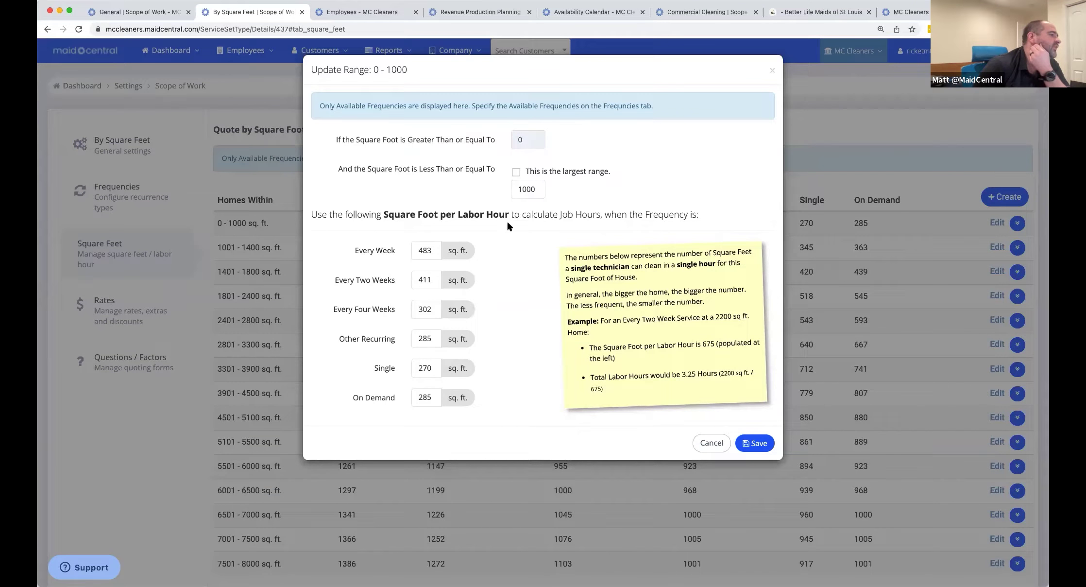
left_click(538, 189)
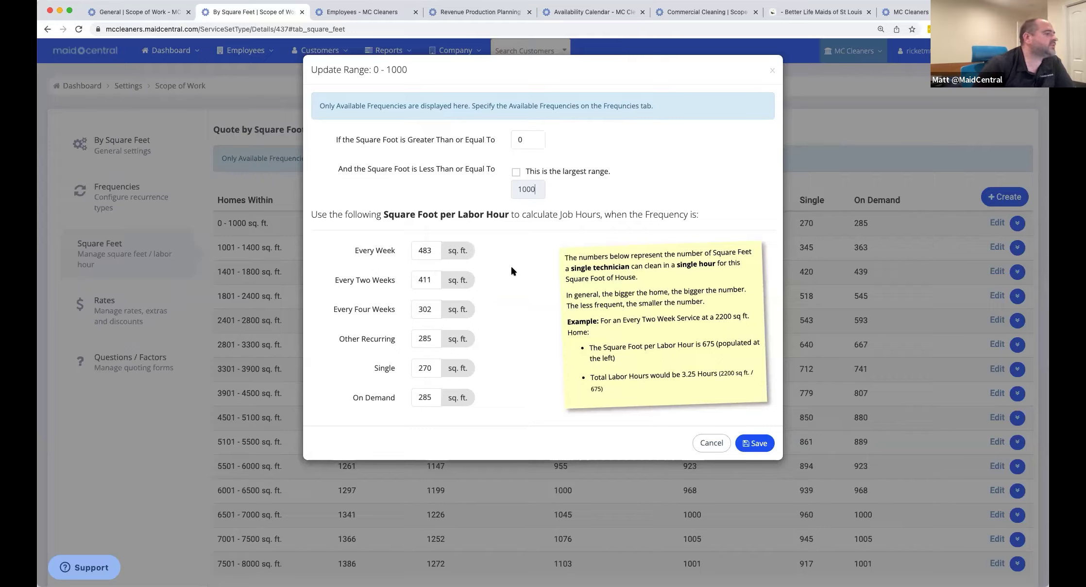
scroll(512, 268, "down", 1)
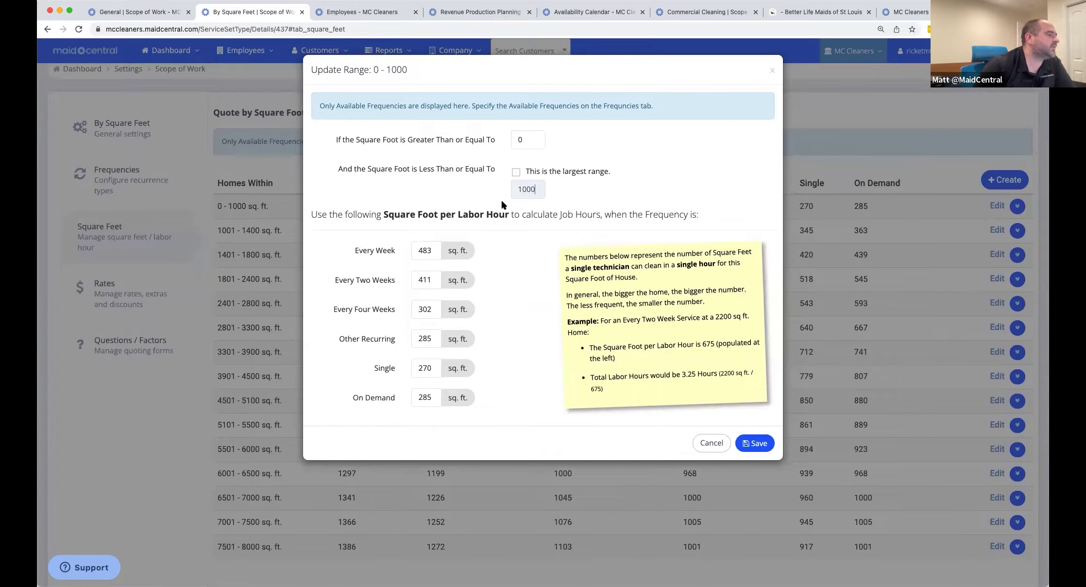
scroll(428, 310, "up", 1)
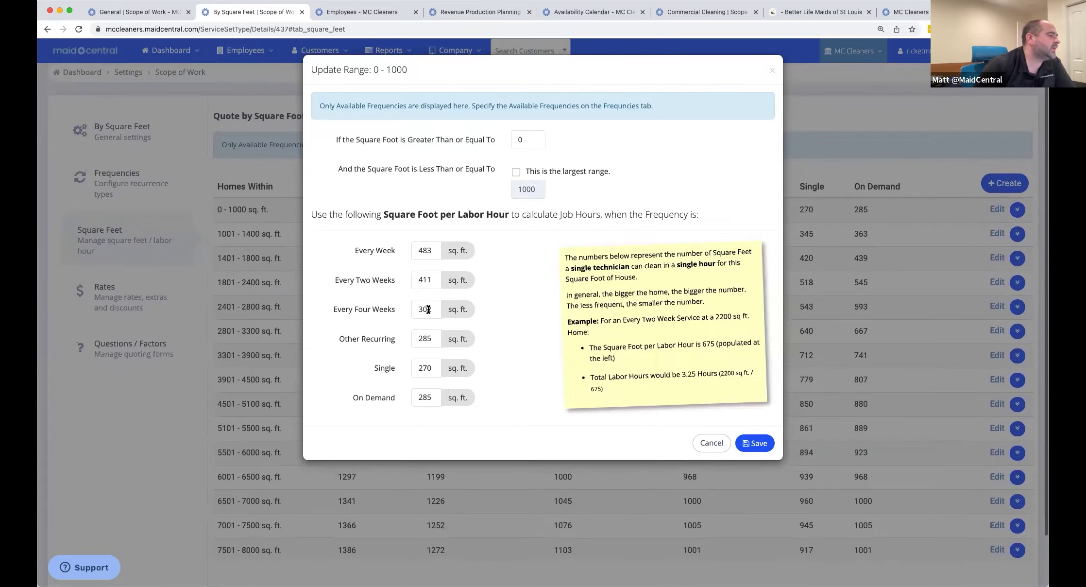
left_click(429, 309)
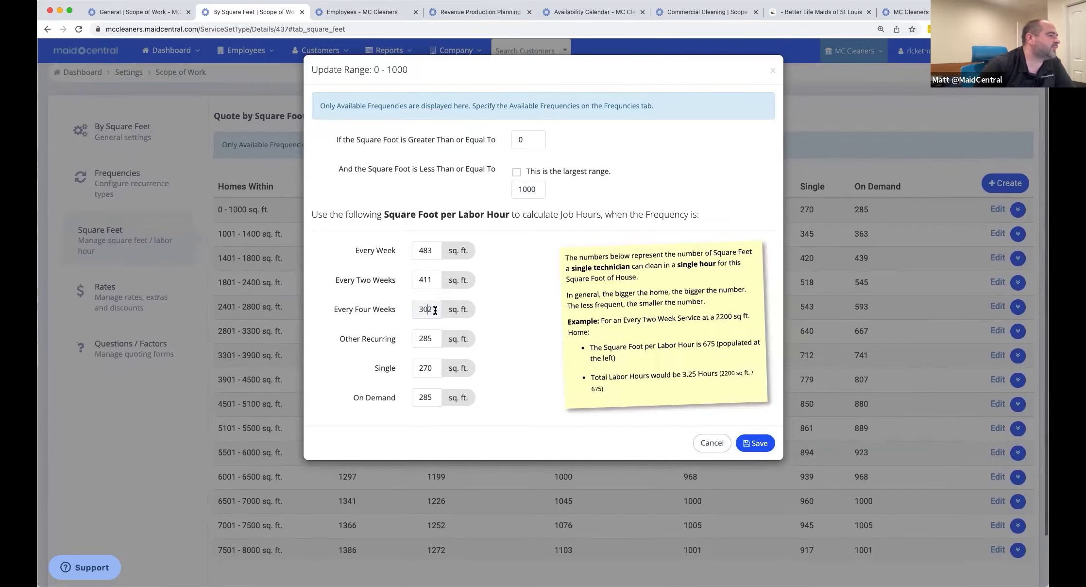
double_click(430, 280)
type("333")
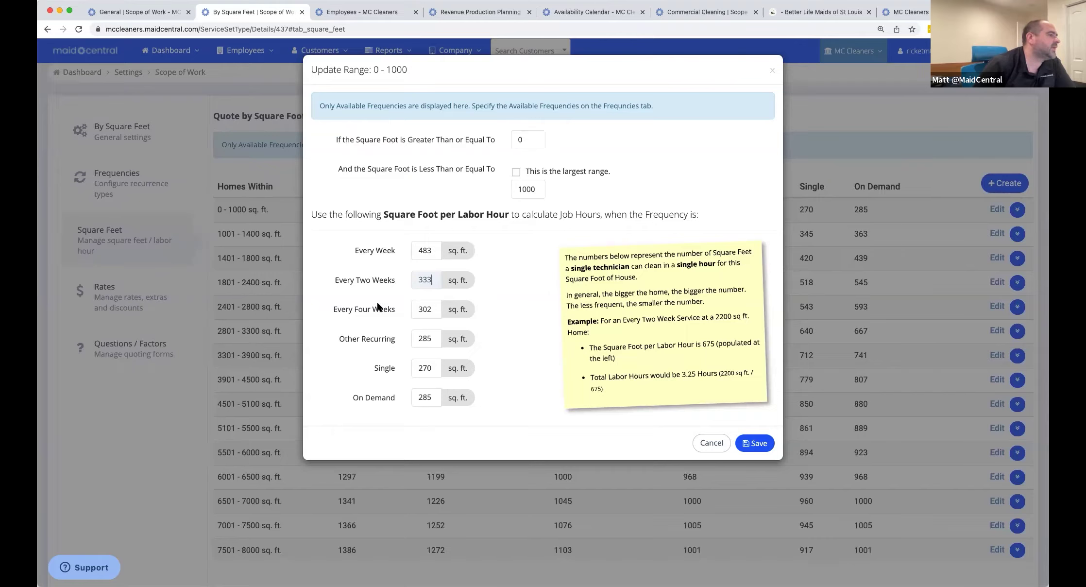
scroll(418, 248, "up", 1)
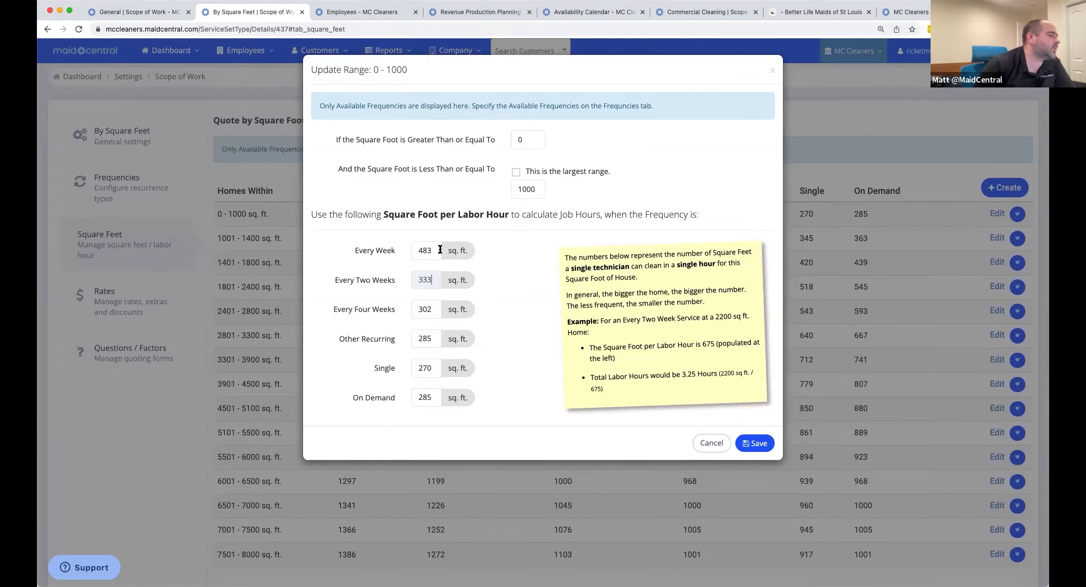
left_click(713, 443)
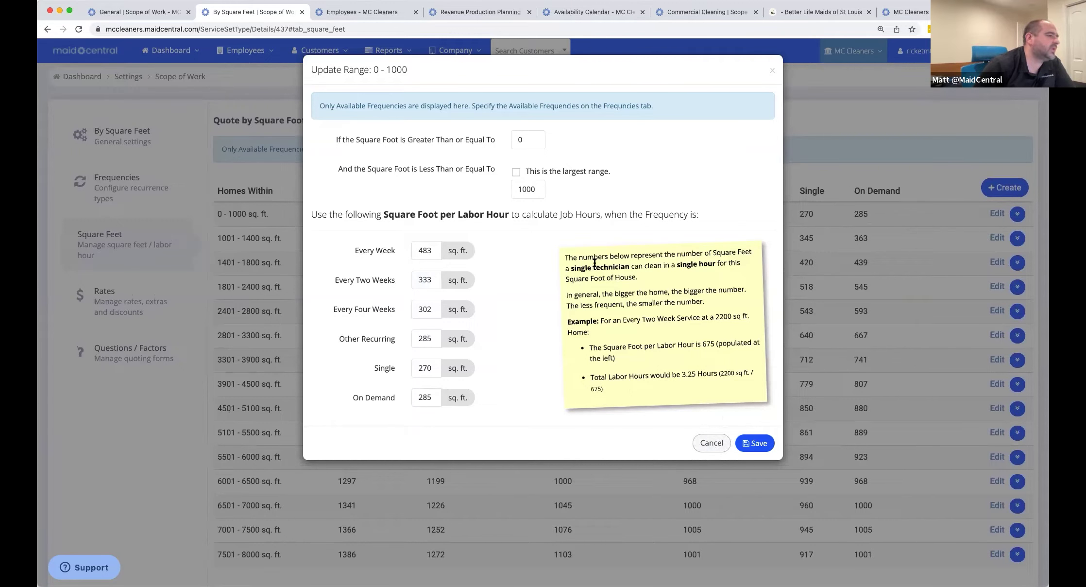
- Read the note explaining square feet per labor hour and its Every Two Week example, and close the range without saving
left_click_drag(565, 257, 701, 273)
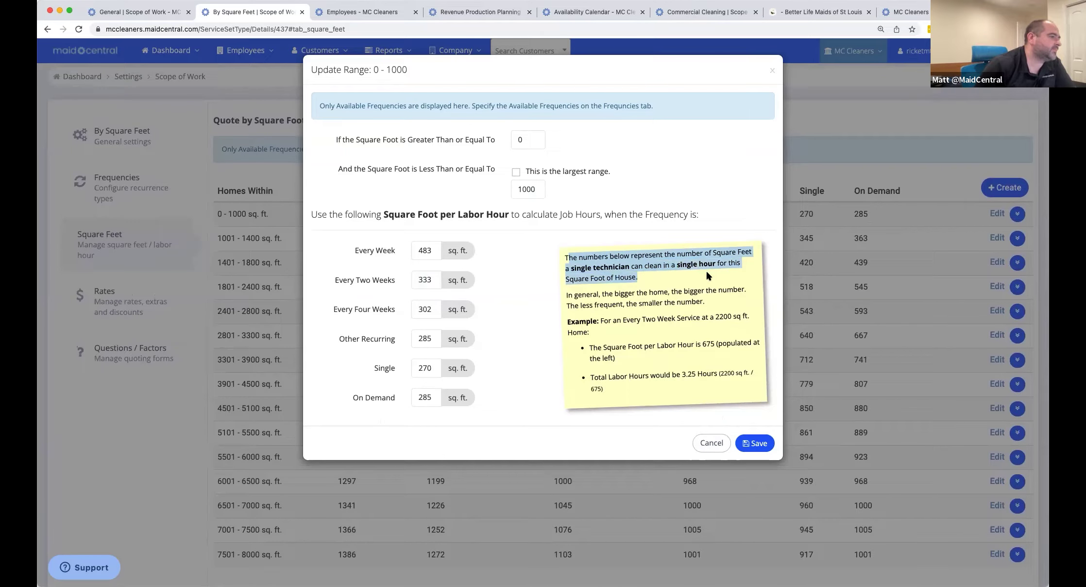
left_click_drag(573, 257, 716, 267)
left_click_drag(567, 295, 703, 300)
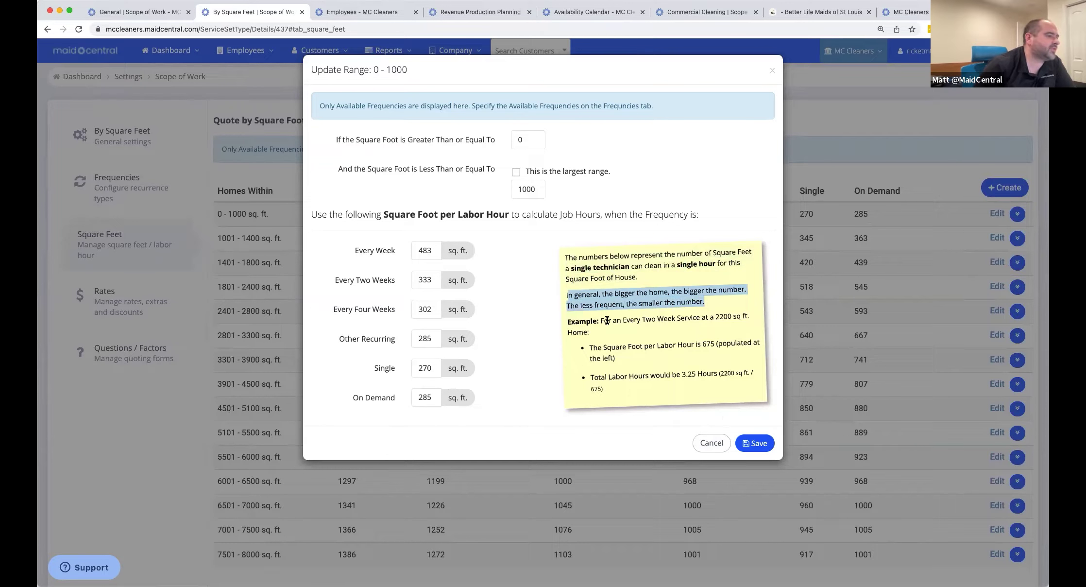
left_click_drag(607, 319, 713, 325)
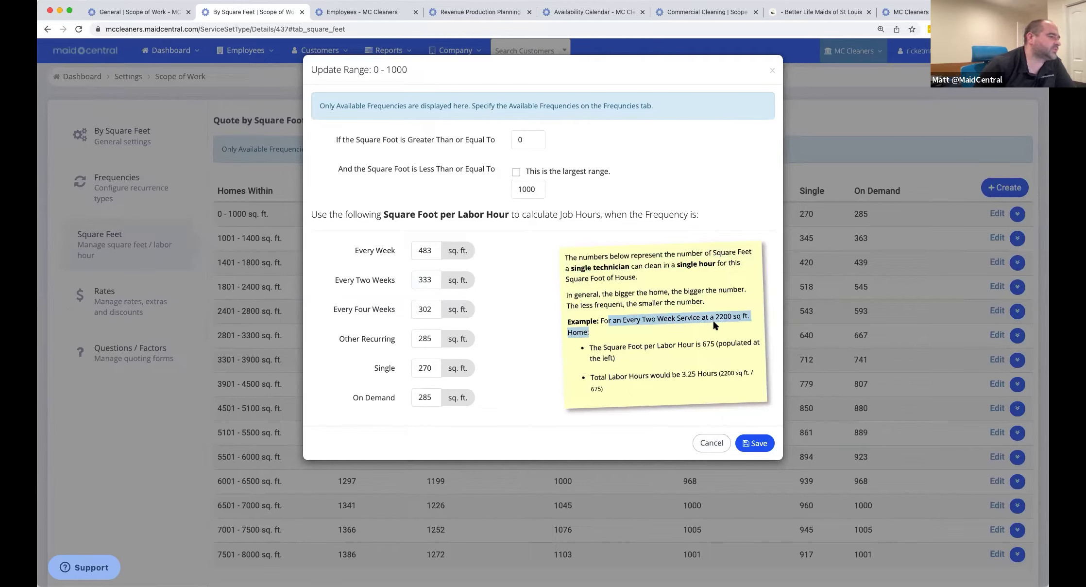
left_click_drag(598, 347, 692, 352)
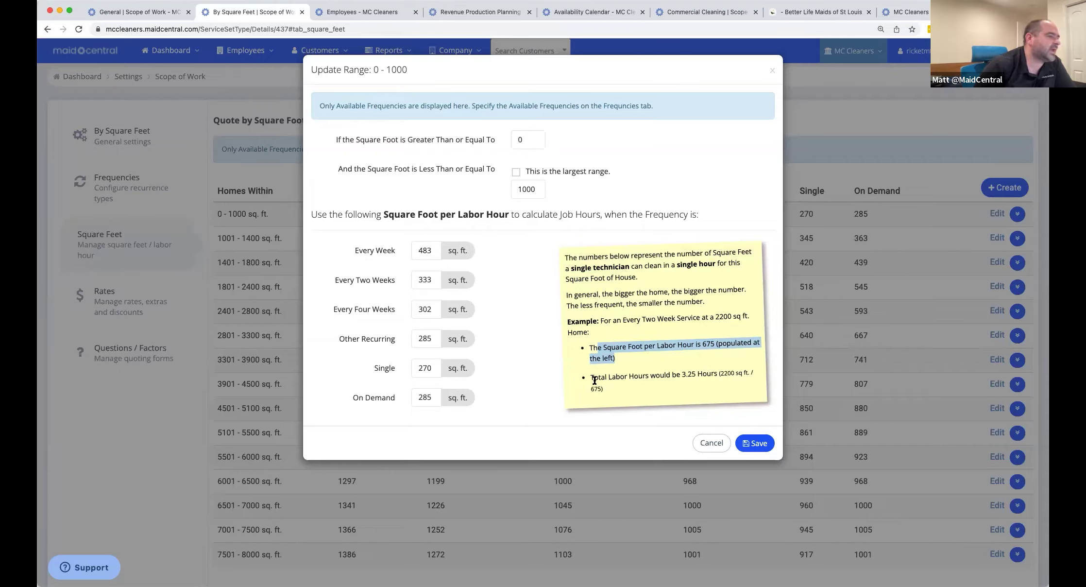
left_click_drag(590, 377, 611, 392)
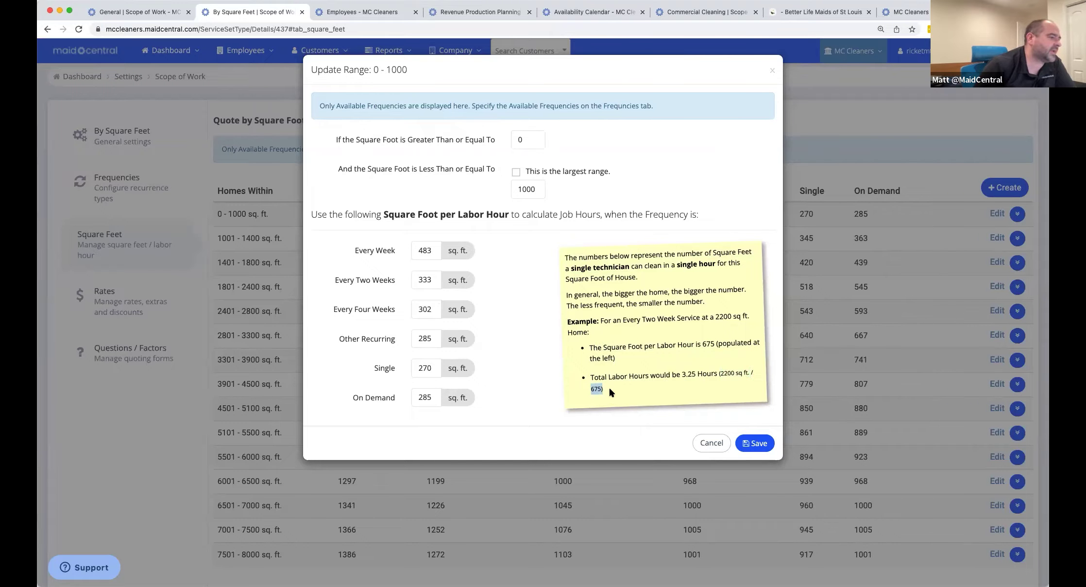
scroll(659, 394, "up", 1)
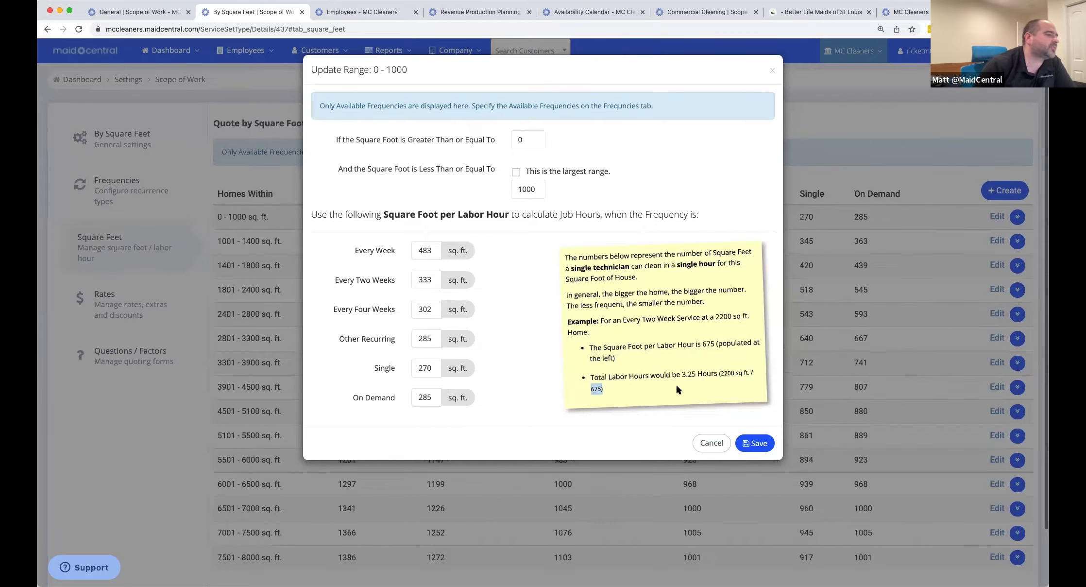
left_click_drag(681, 375, 697, 373)
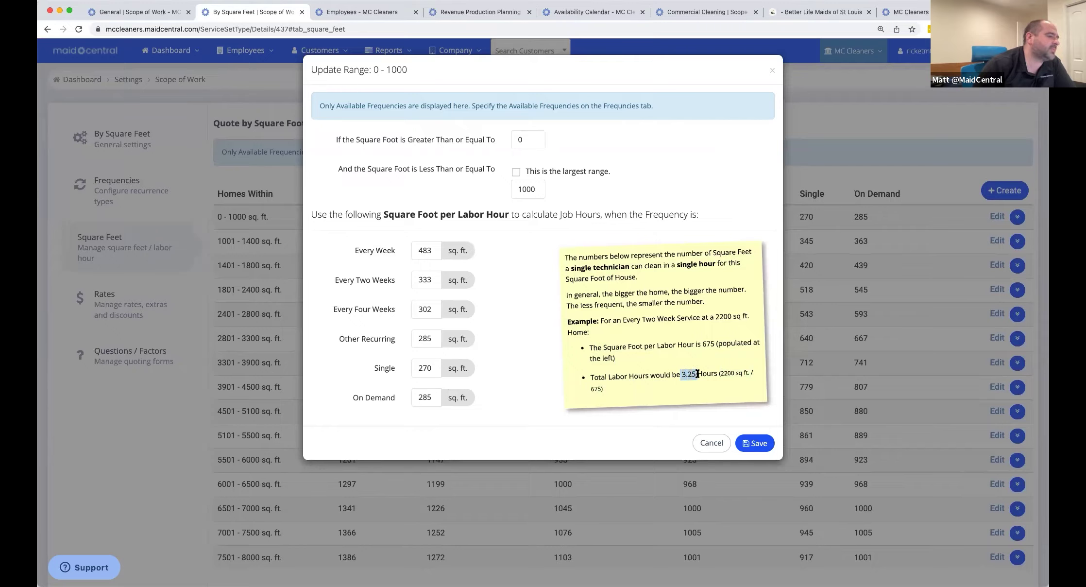
mouse_move(695, 374)
left_mouse_down()
mouse_move(681, 374)
mouse_move(695, 374)
left_mouse_up()
left_click(705, 447)
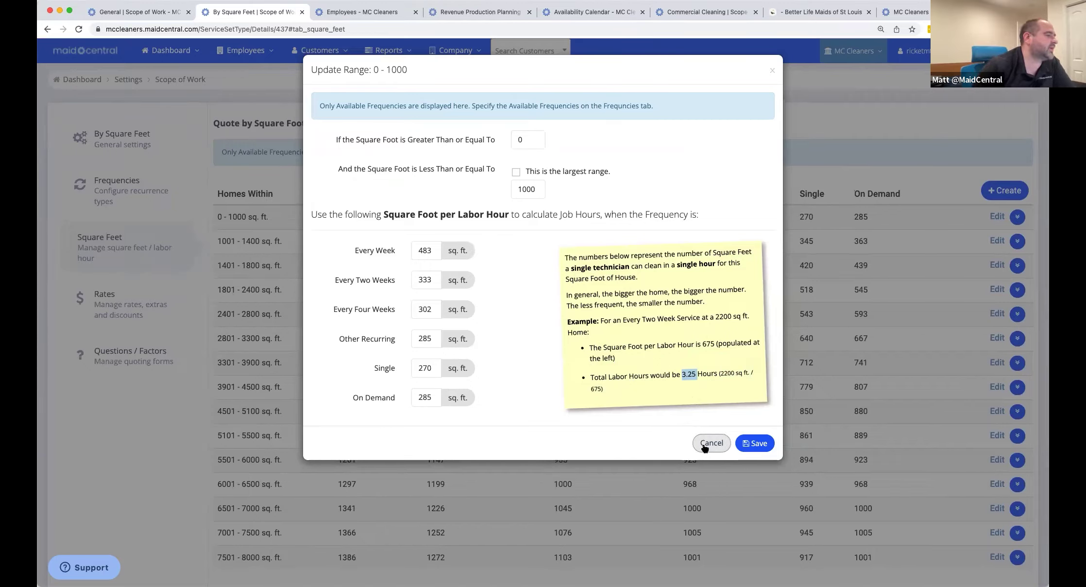
left_click(704, 446)
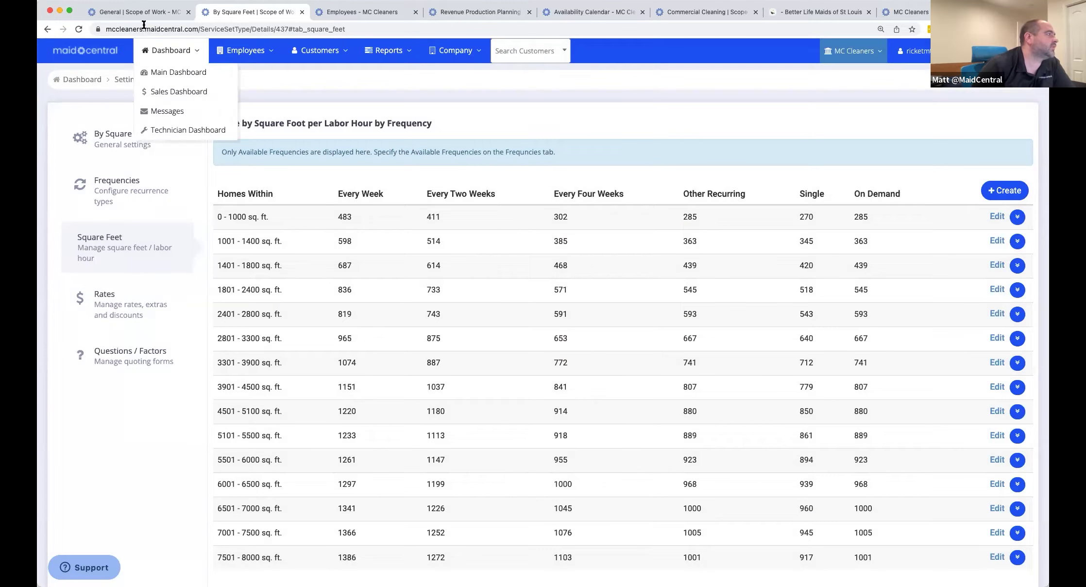
- Compare the General scope's frequency factors with the By Square Feet table, and open the General scope's room minutes
left_click(136, 13)
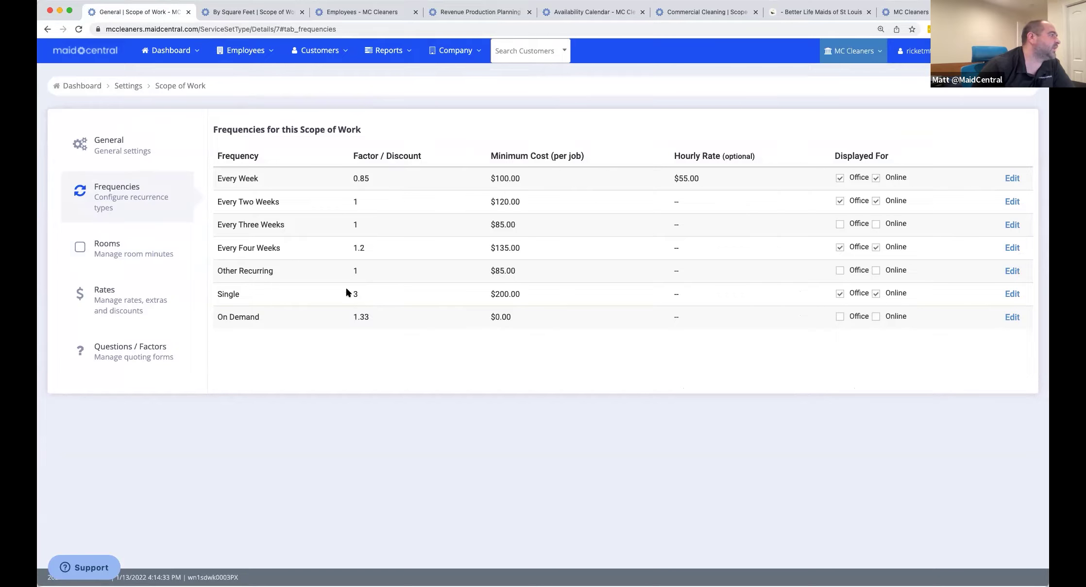
left_click(244, 13)
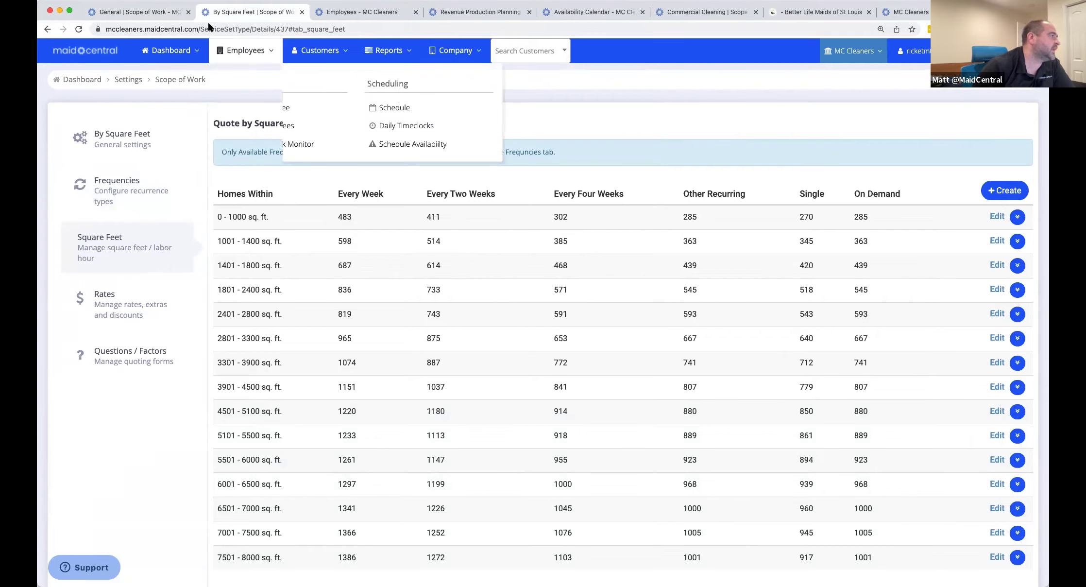
left_click(131, 11)
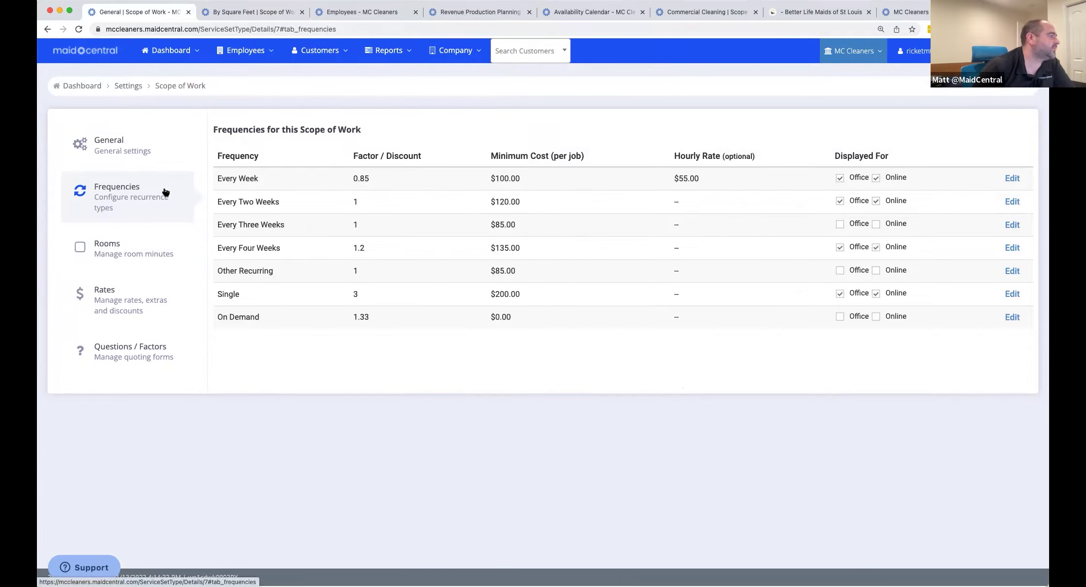
left_click(108, 249)
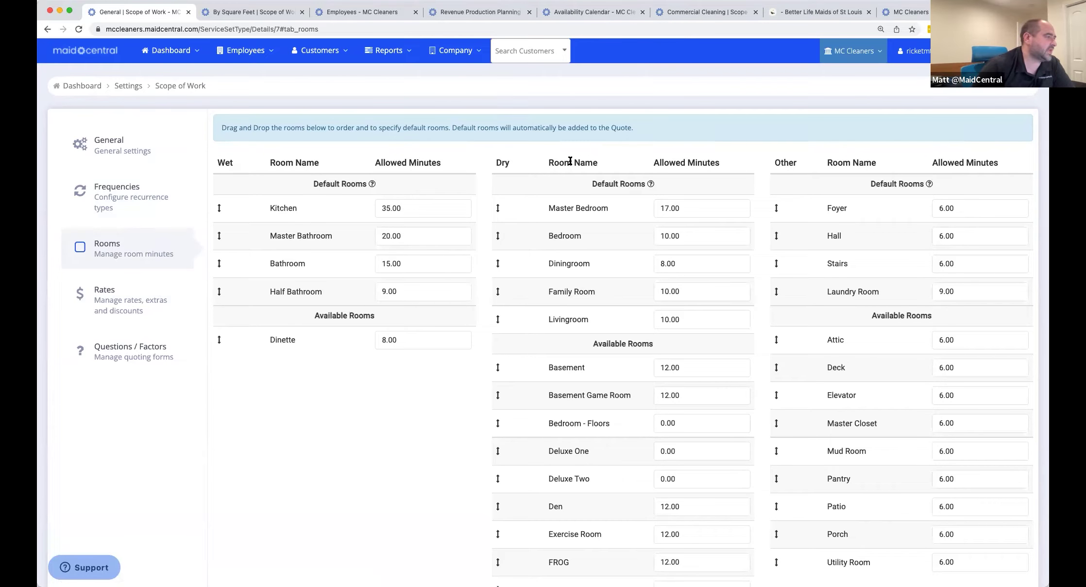
- Examine the General scope's allowed minutes for the default and available rooms in the Wet, Dry and Other groups
scroll(629, 191, "down", 2)
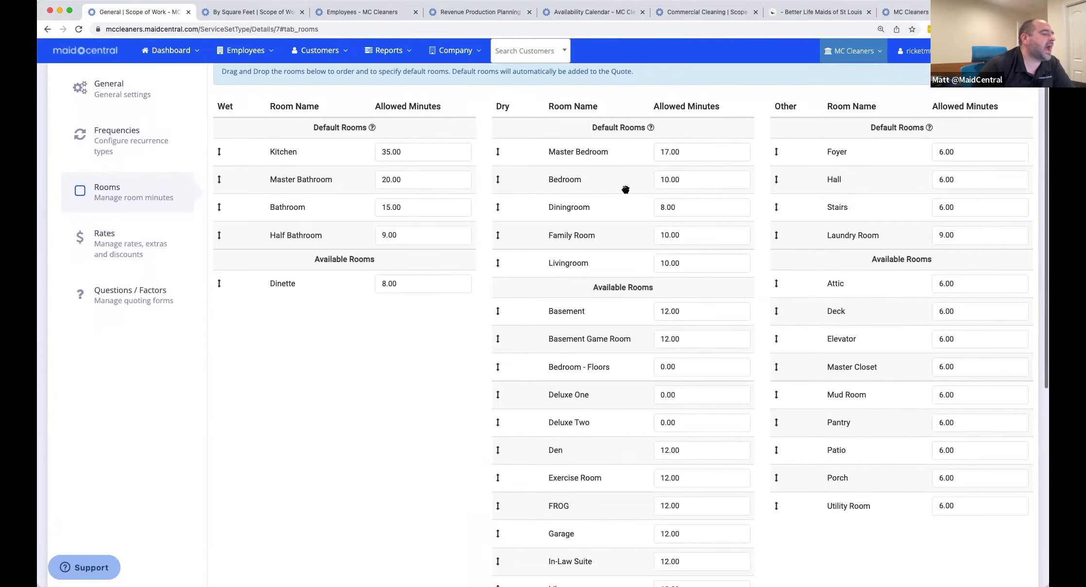
scroll(626, 189, "down", 5)
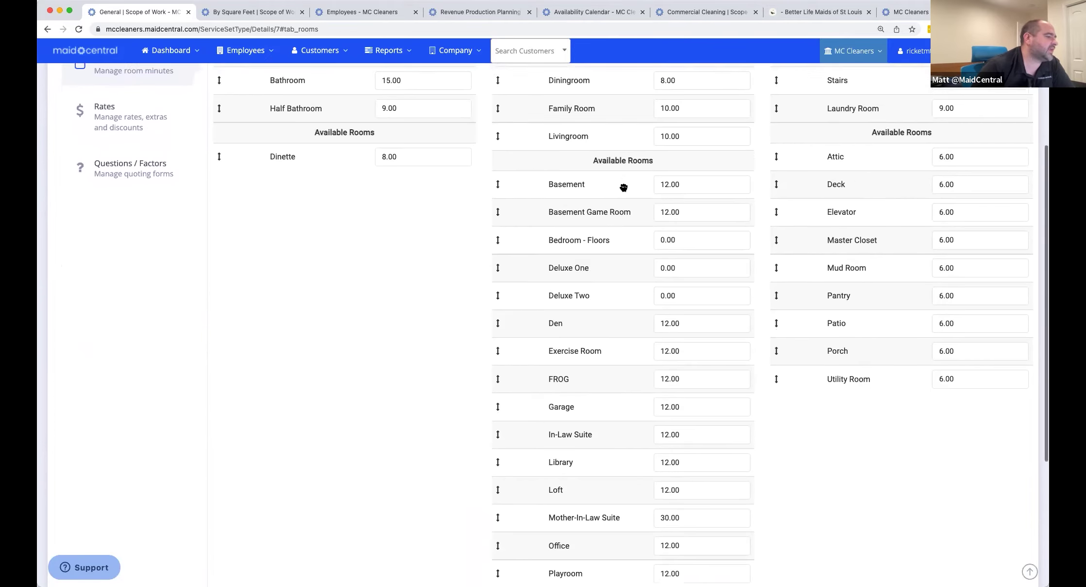
scroll(624, 187, "down", 8)
scroll(601, 183, "up", 12)
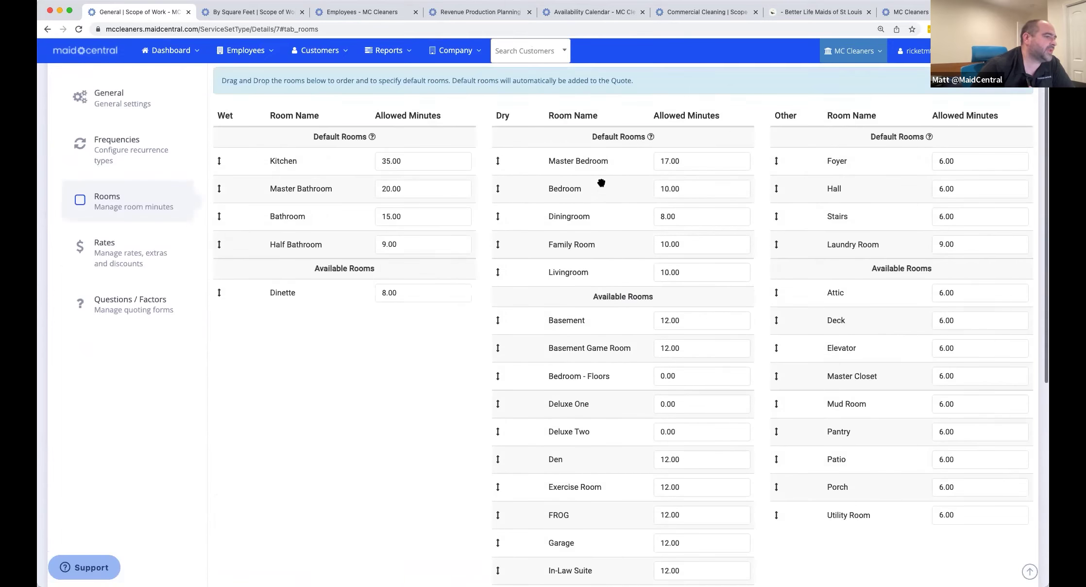
scroll(601, 183, "up", 2)
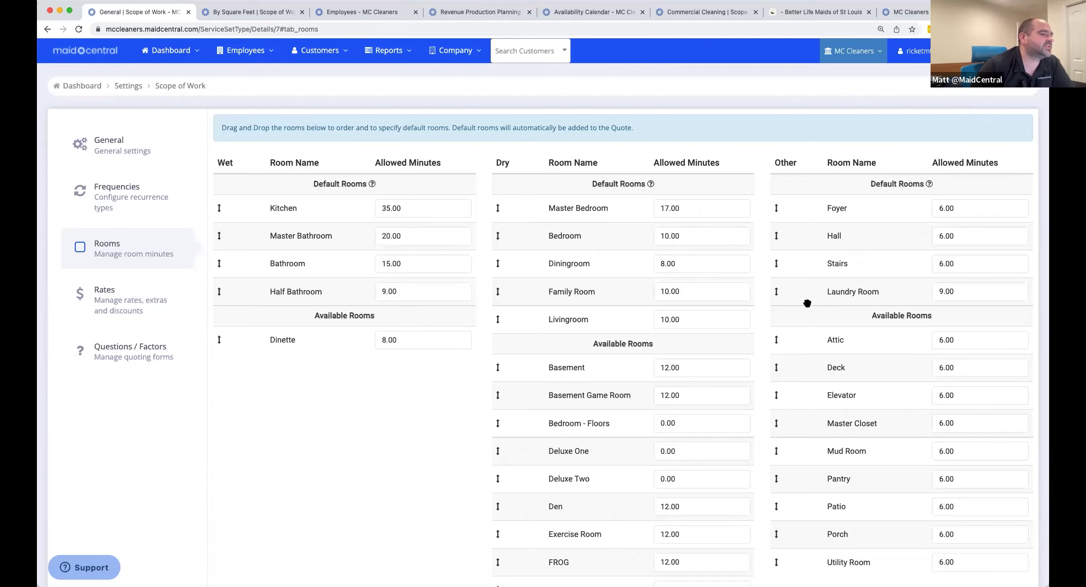
scroll(833, 310, "down", 3)
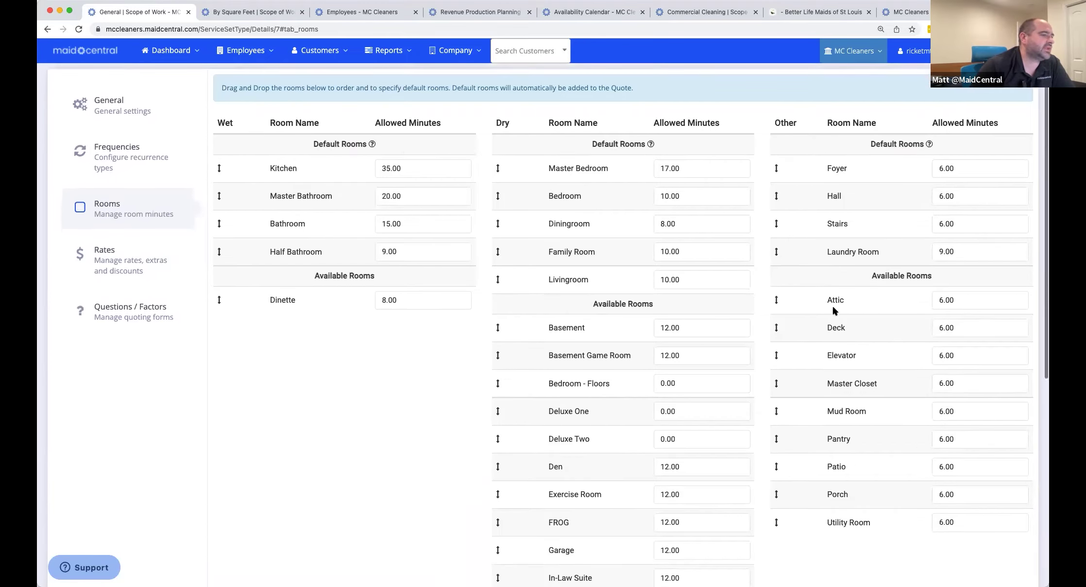
scroll(834, 308, "down", 6)
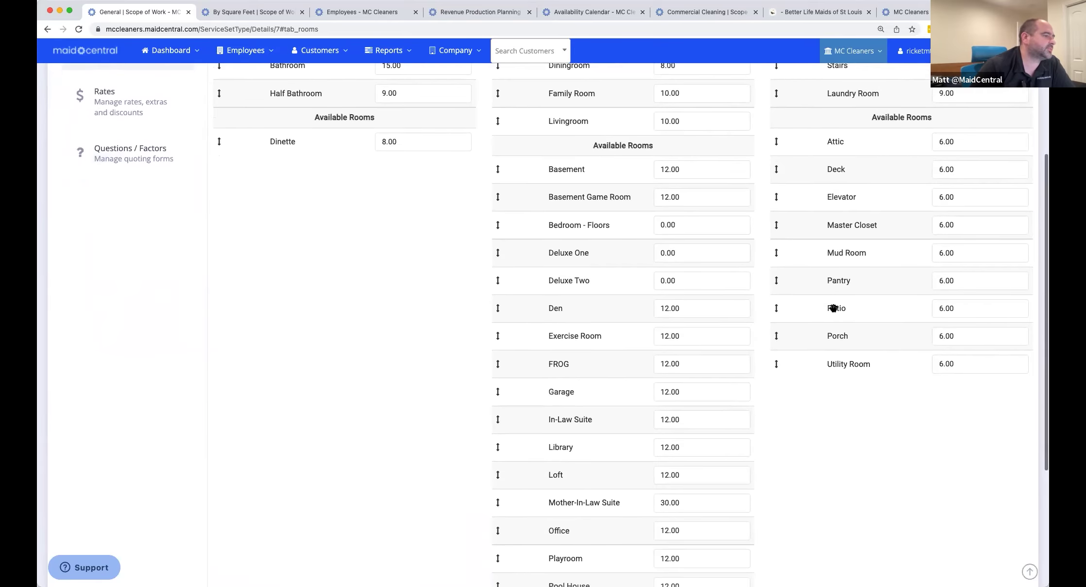
scroll(834, 308, "up", 9)
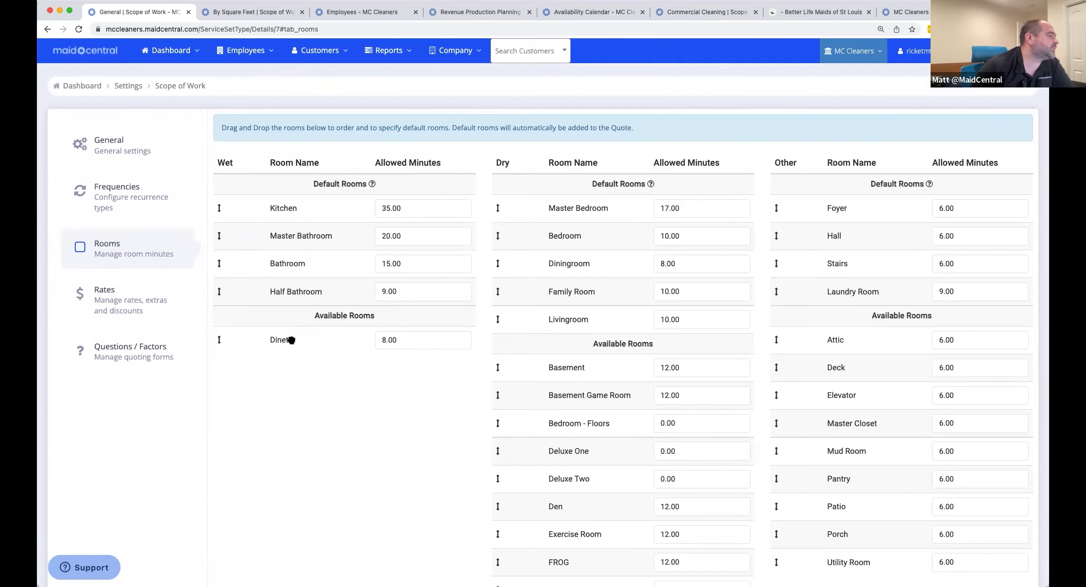
- Look through the available rooms, from Dinette and Basement to Theater, and compare them with the default rooms
mouse_move(291, 340)
left_mouse_down()
mouse_move(300, 284)
mouse_move(299, 316)
mouse_move(277, 350)
left_mouse_up()
scroll(593, 331, "down", 5)
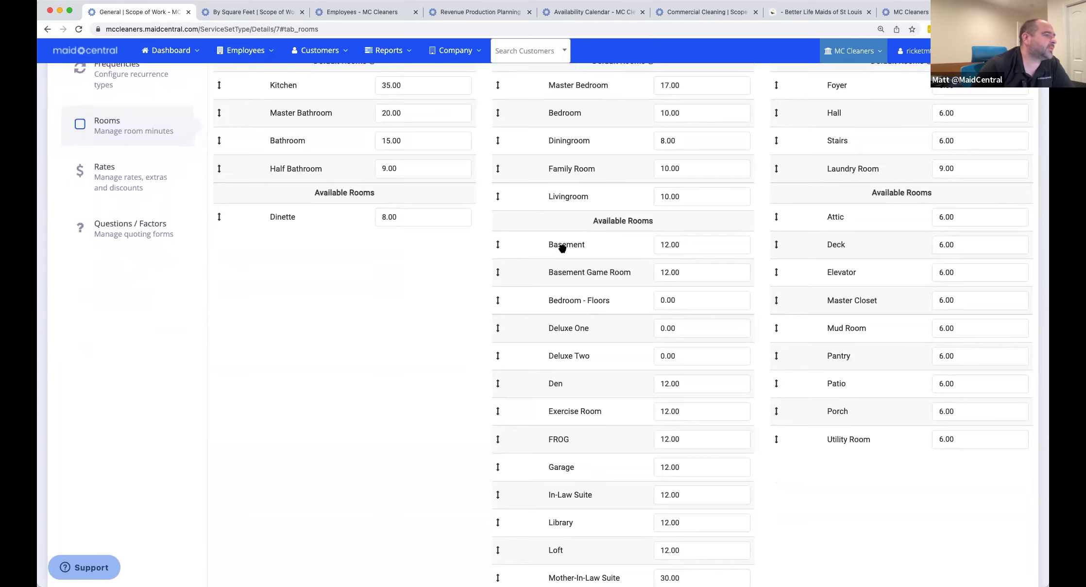
mouse_move(563, 248)
left_mouse_down()
mouse_move(562, 209)
mouse_move(581, 233)
mouse_move(567, 244)
left_mouse_up()
scroll(617, 343, "down", 10)
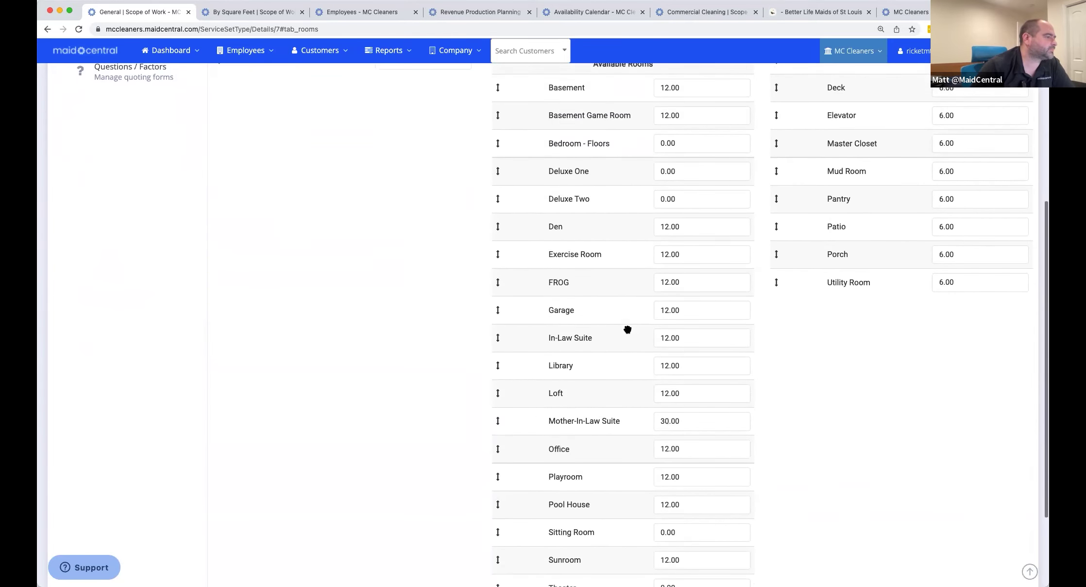
scroll(628, 330, "down", 3)
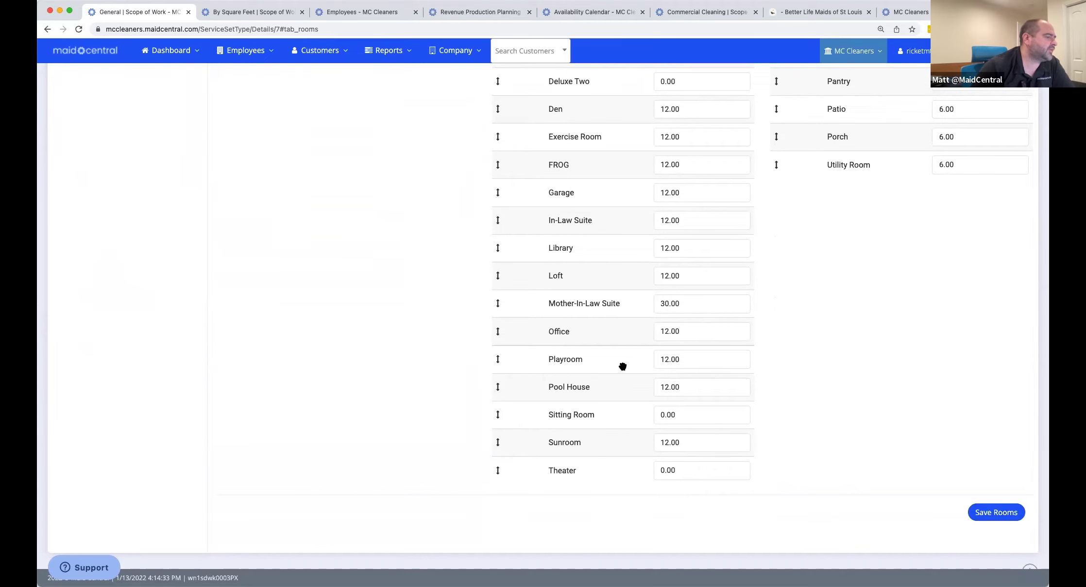
scroll(571, 401, "up", 15)
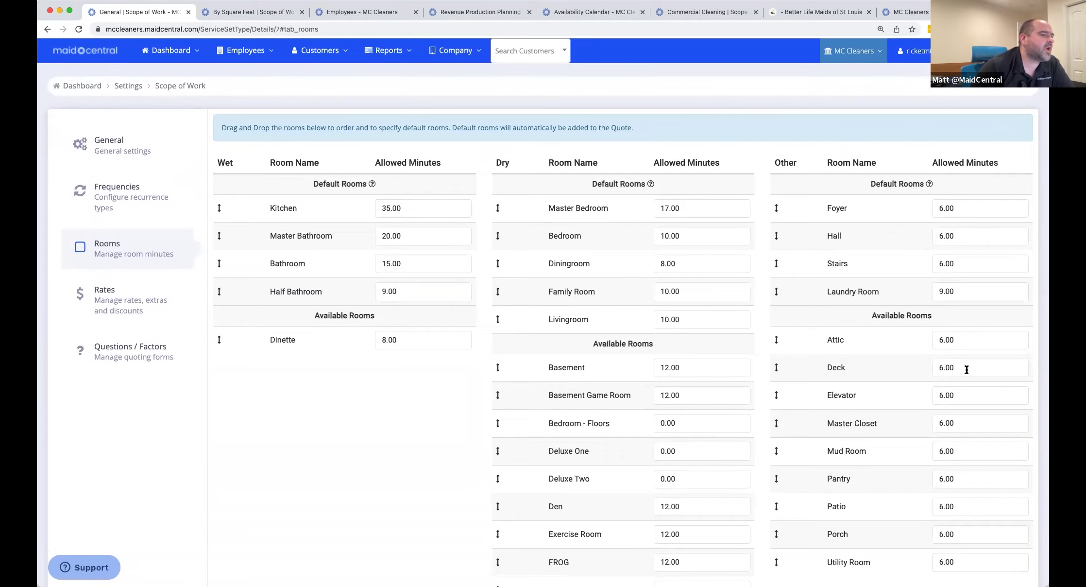
scroll(967, 370, "down", 1)
scroll(967, 369, "down", 3)
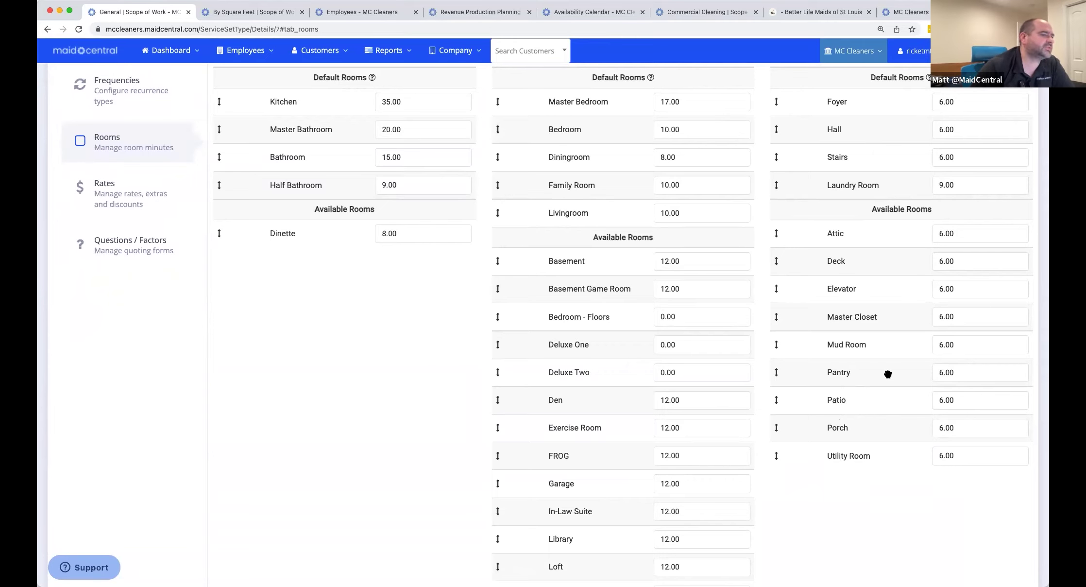
scroll(843, 390, "up", 1)
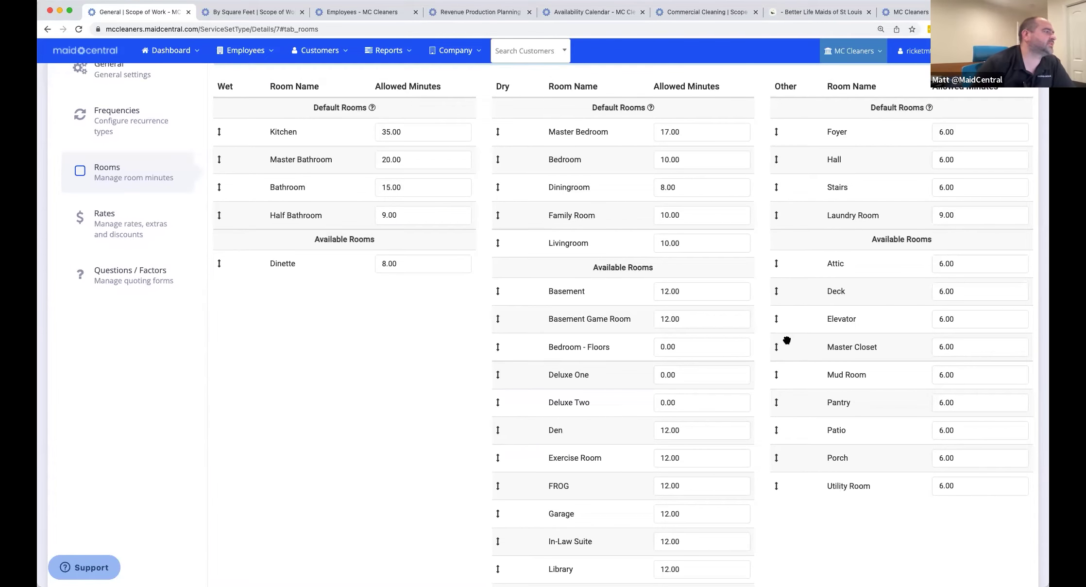
scroll(430, 304, "up", 3)
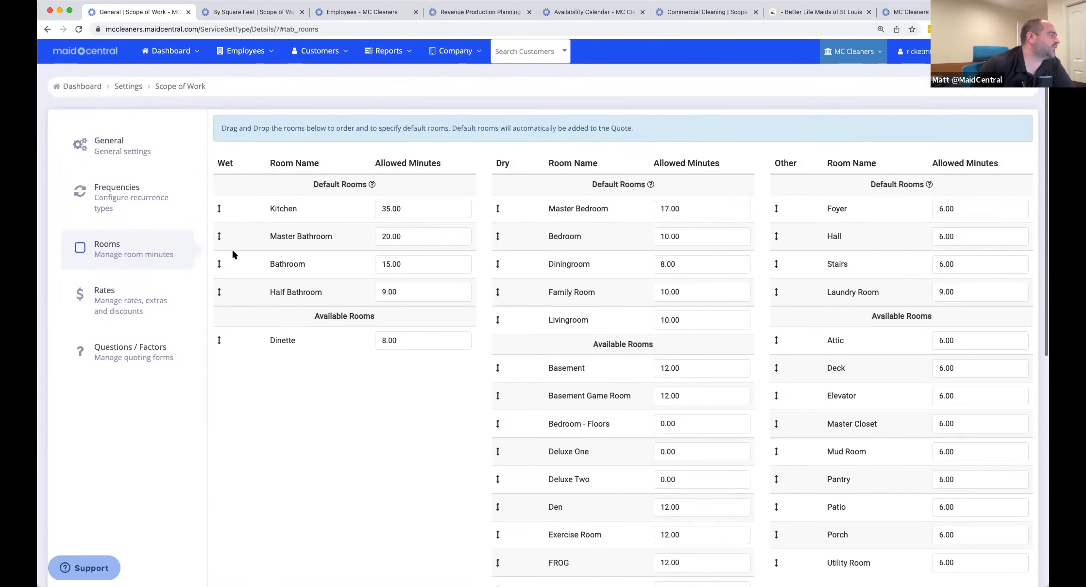
- Compare the General scope's base hourly and minimum bill rates with the Every Week frequency's hourly rate override
left_click(160, 300)
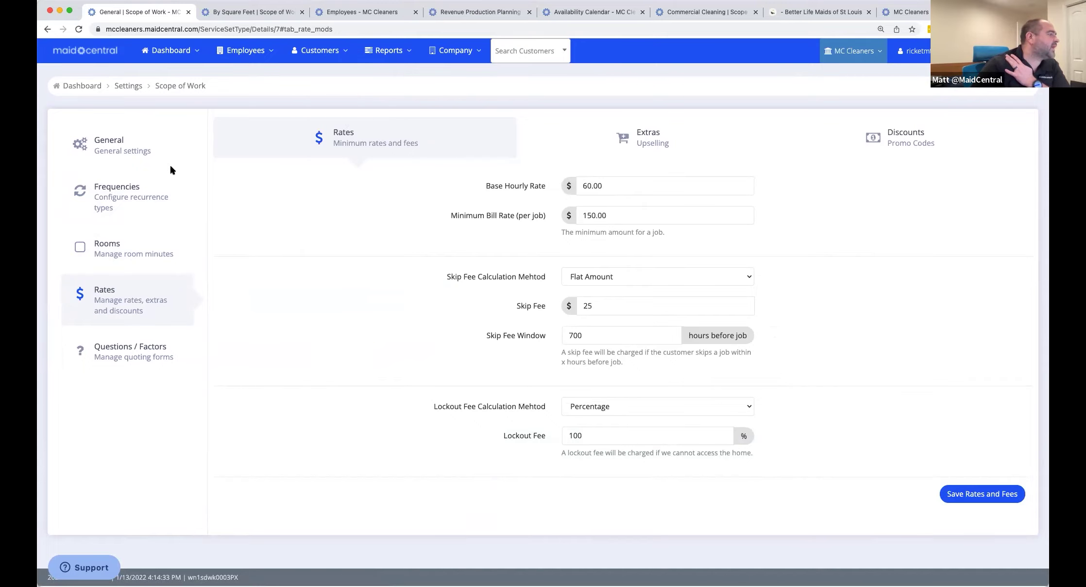
left_click(129, 193)
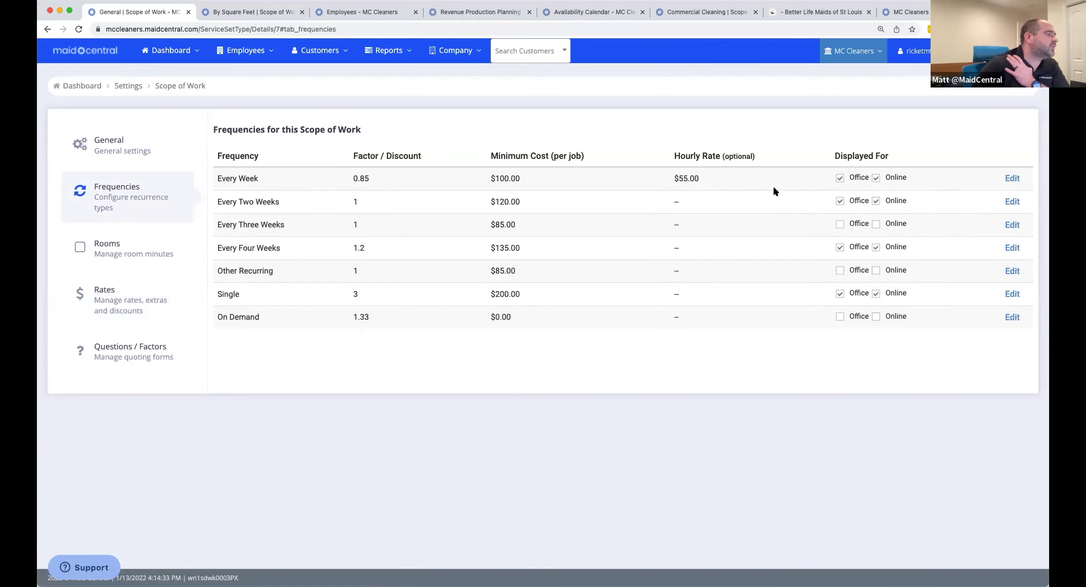
left_click(107, 292)
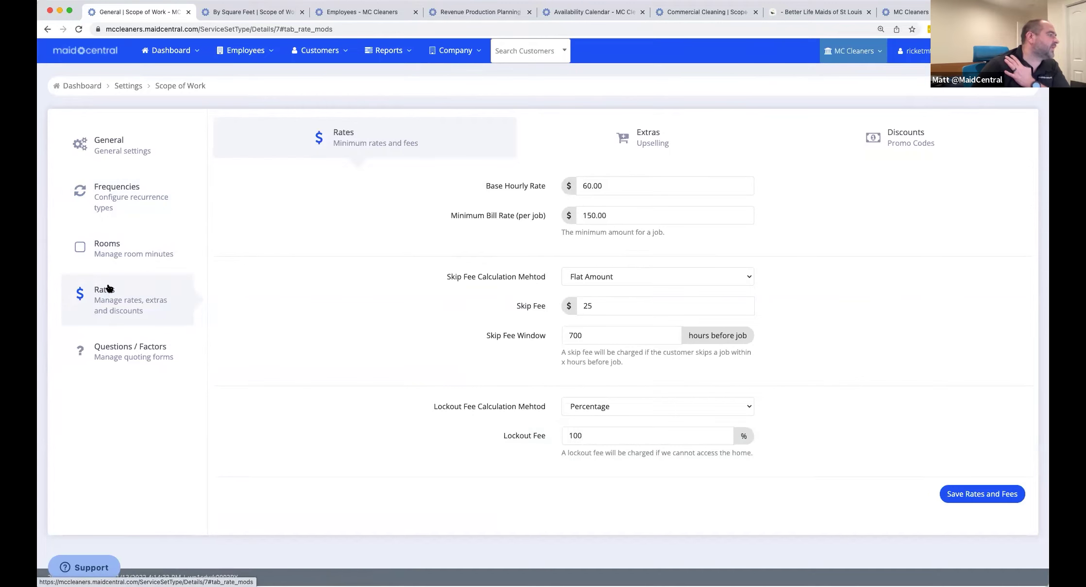
left_click(123, 195)
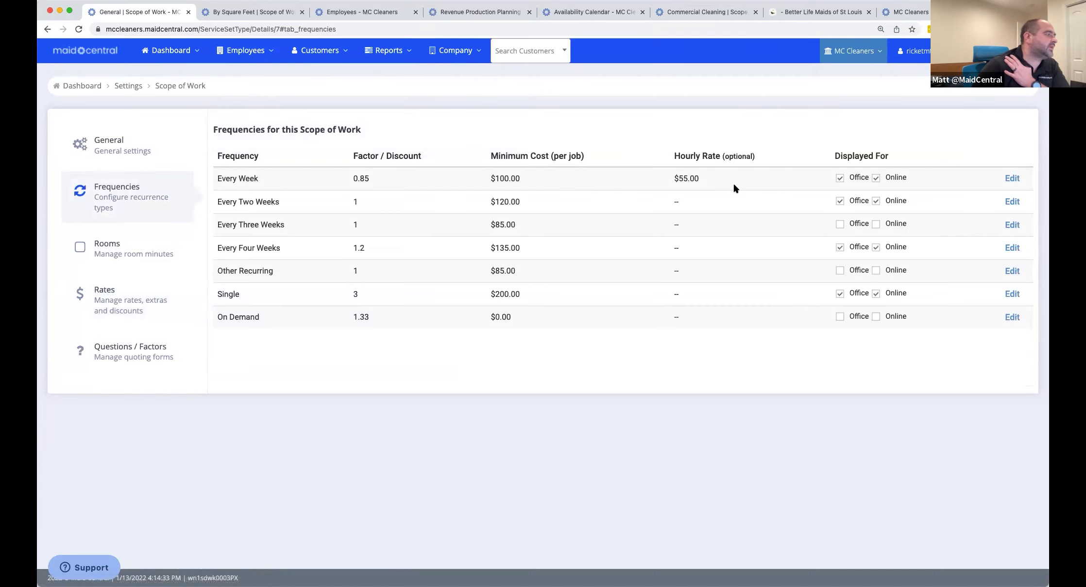
left_click_drag(678, 177, 698, 180)
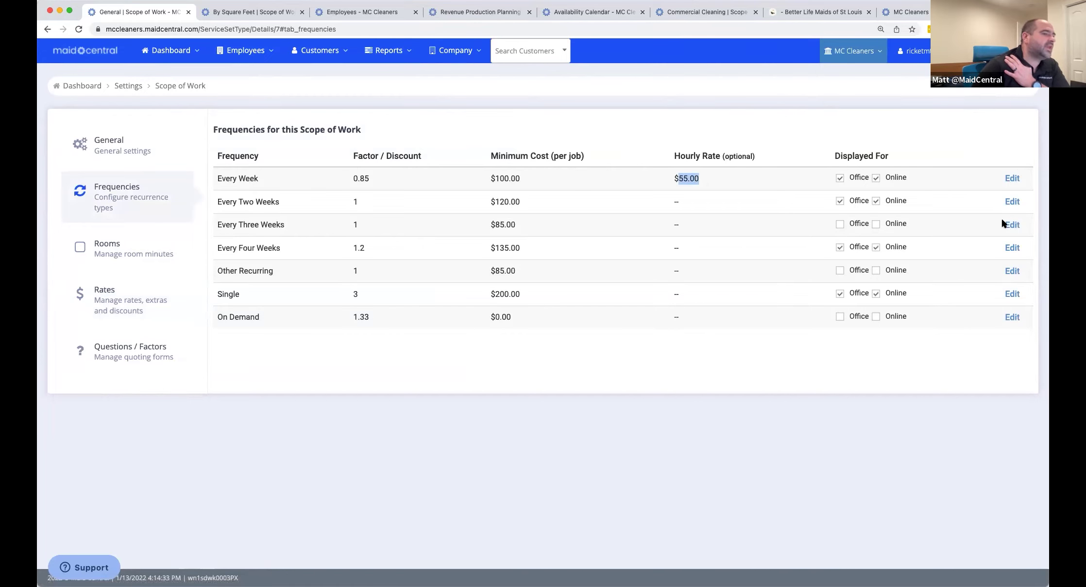
- Set the Every Four Weeks frequency's optional hourly rate to $65 and save it
left_click(1013, 248)
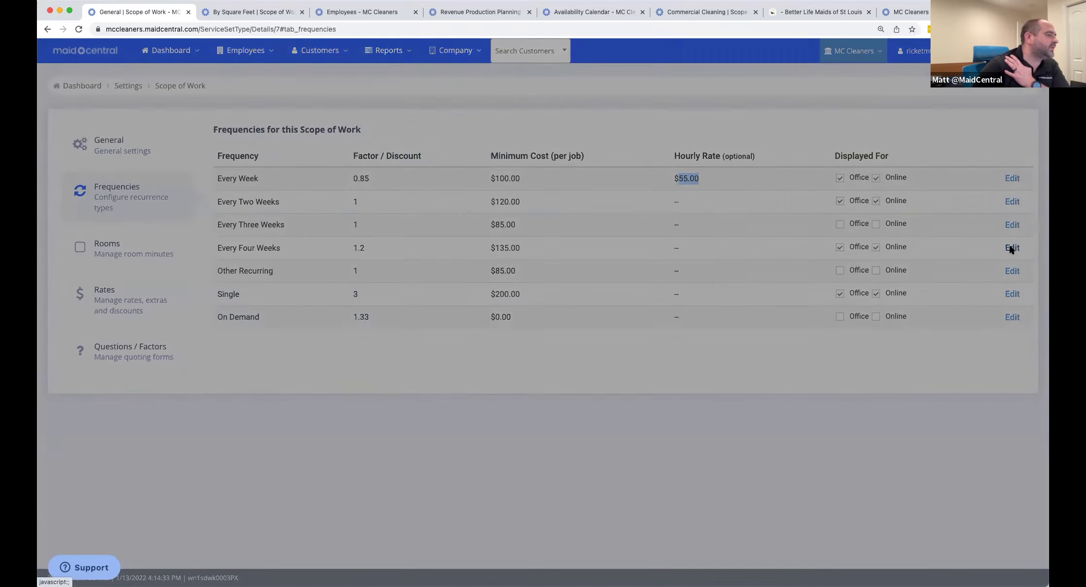
left_click(562, 281)
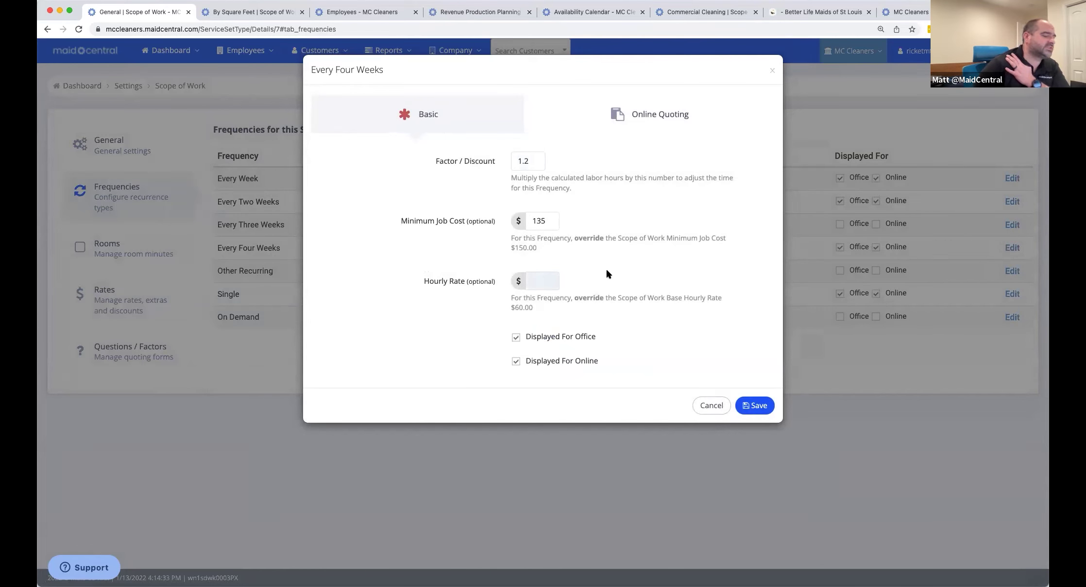
type("65")
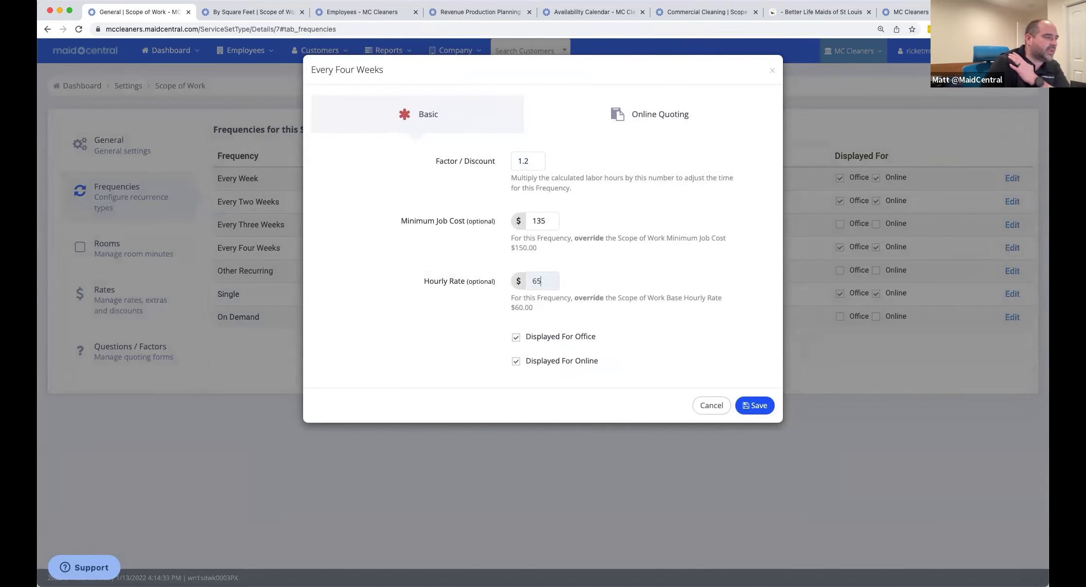
left_click(758, 405)
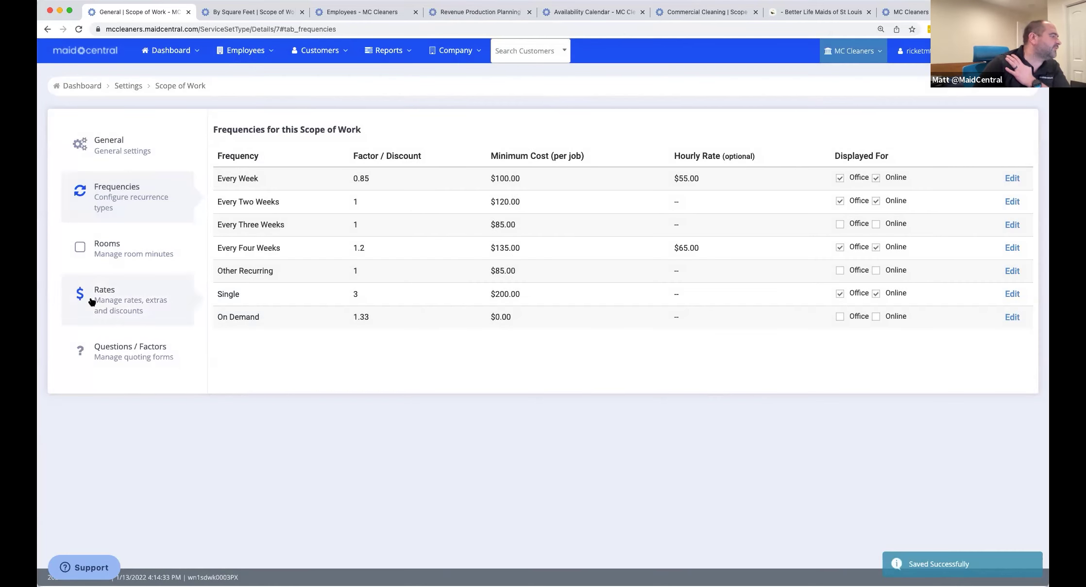
- Check the base hourly rate against the hourly rate overrides in the frequency table, and return to the rates
left_click(98, 298)
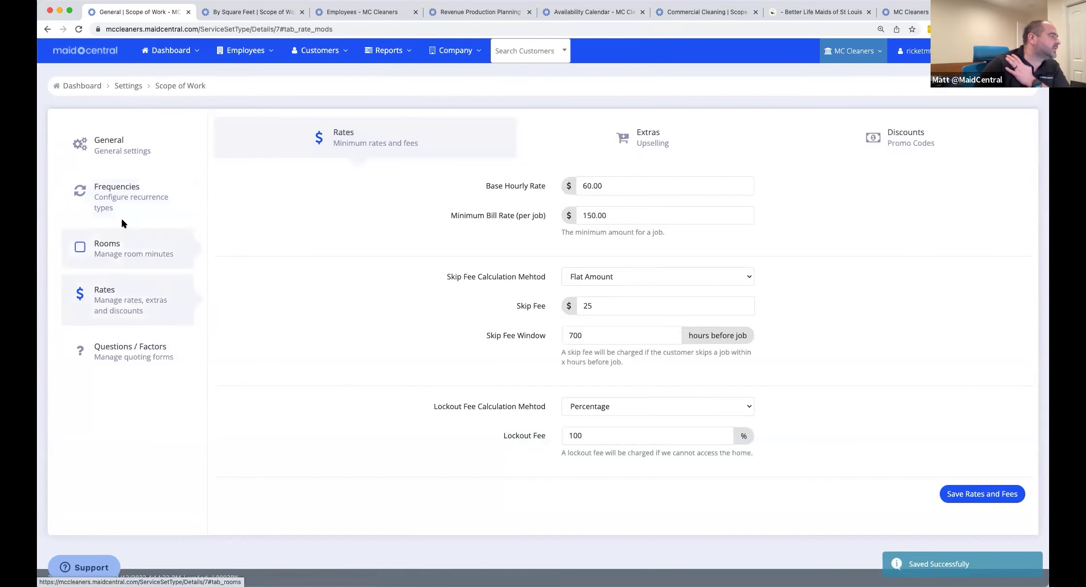
left_click(122, 199)
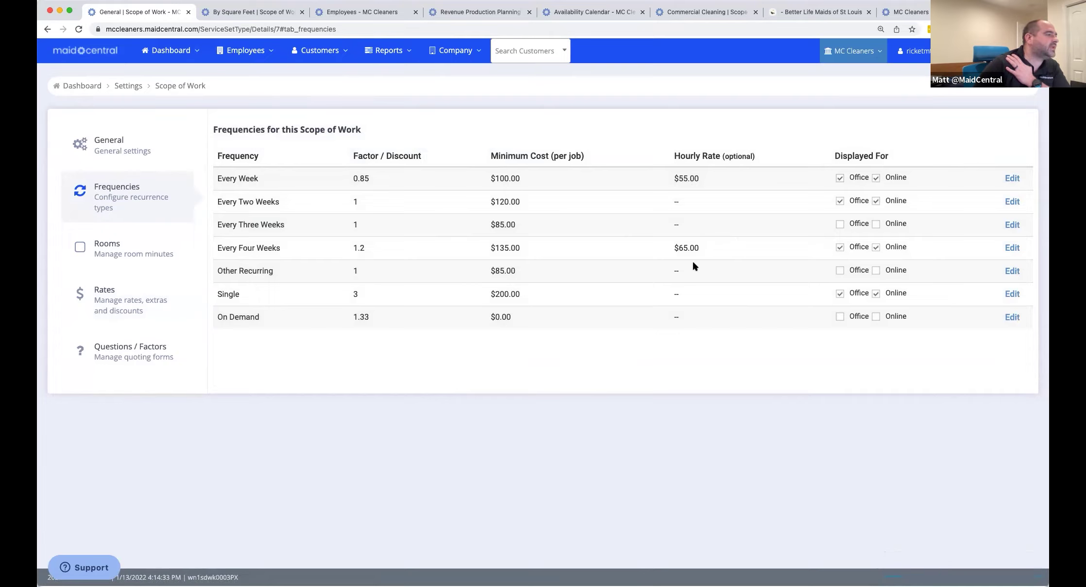
left_click(115, 305)
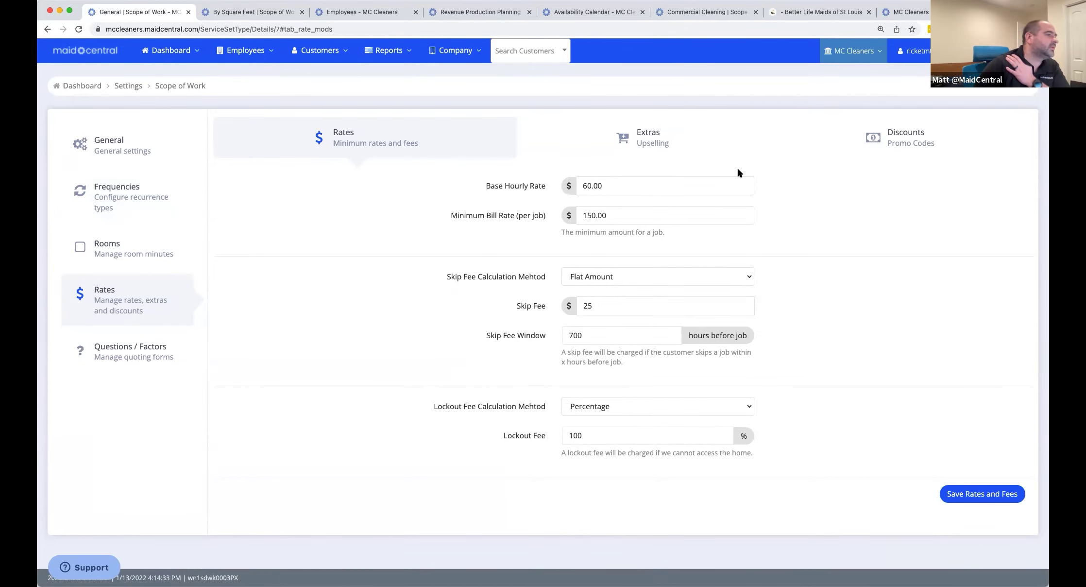
- Open the General scope's extras and review their prices, times, technician payout and display settings
left_click(642, 131)
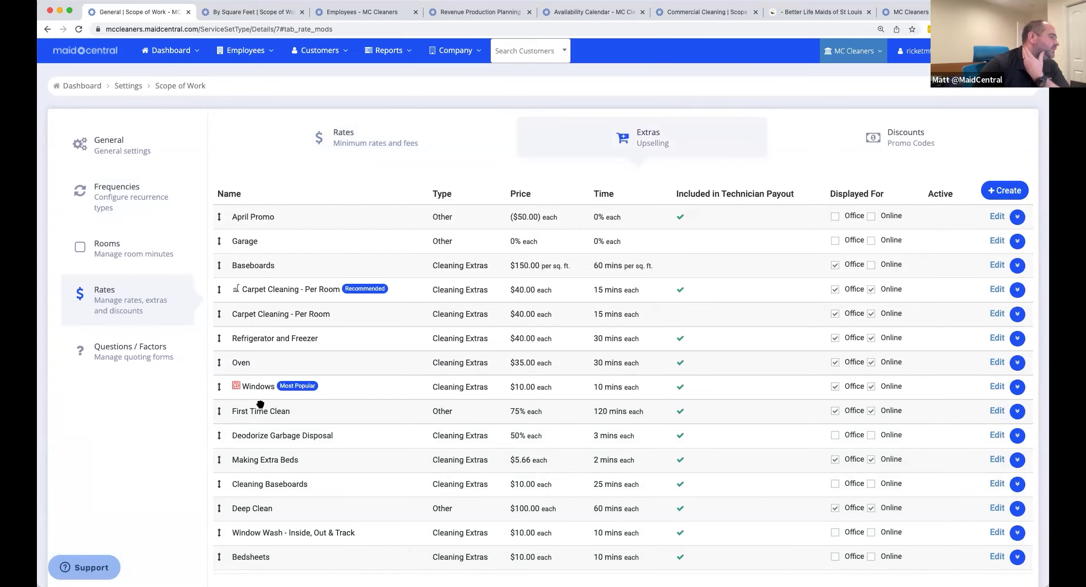
scroll(400, 396, "down", 1)
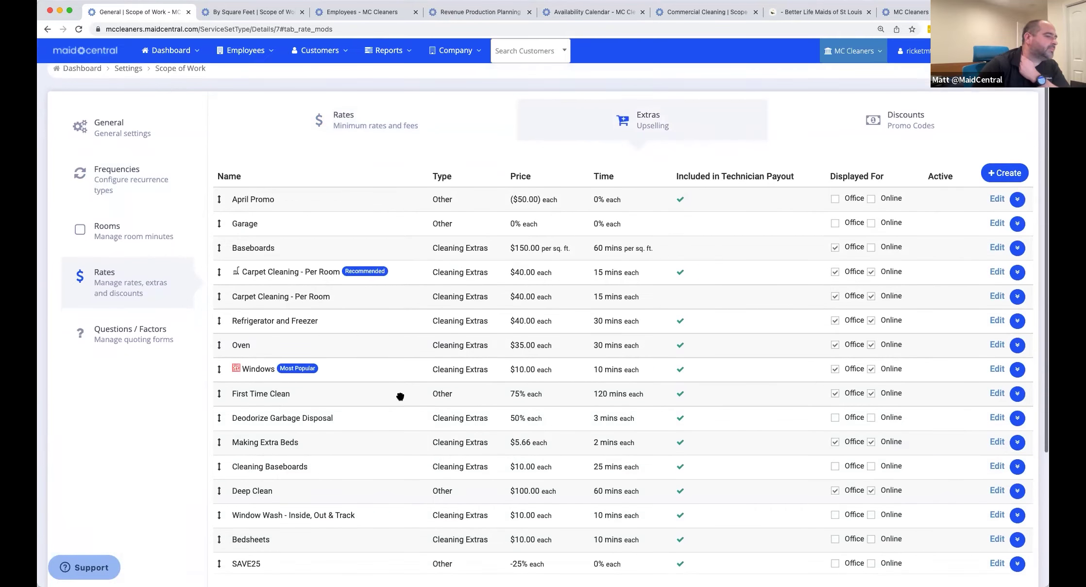
scroll(400, 396, "down", 3)
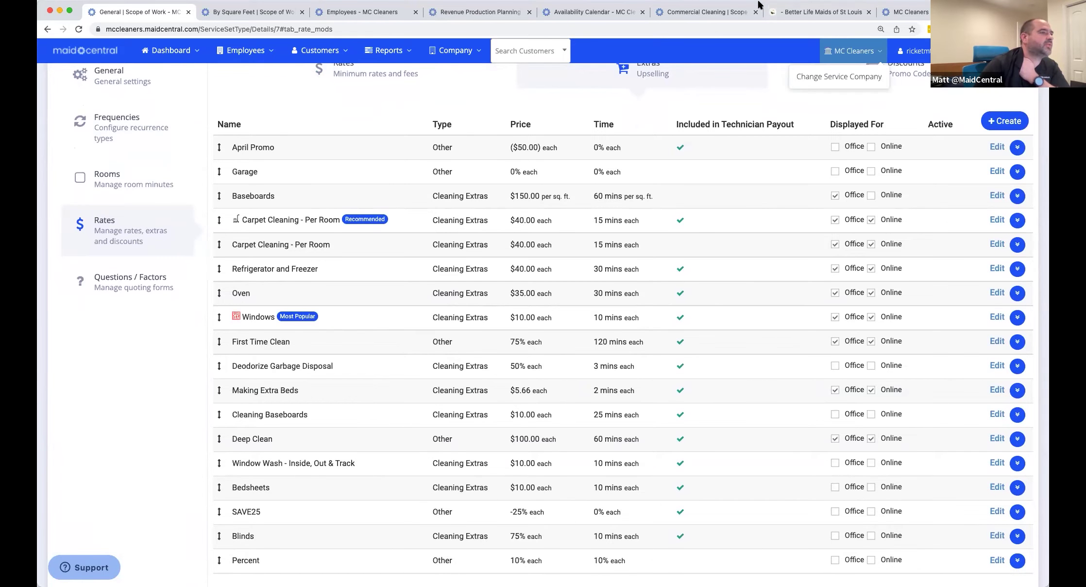
- Switch to the Better Life Maids booking page, go back to its add-ons, examine the Deep Clean price, and return to the General scope's extras
left_click(796, 15)
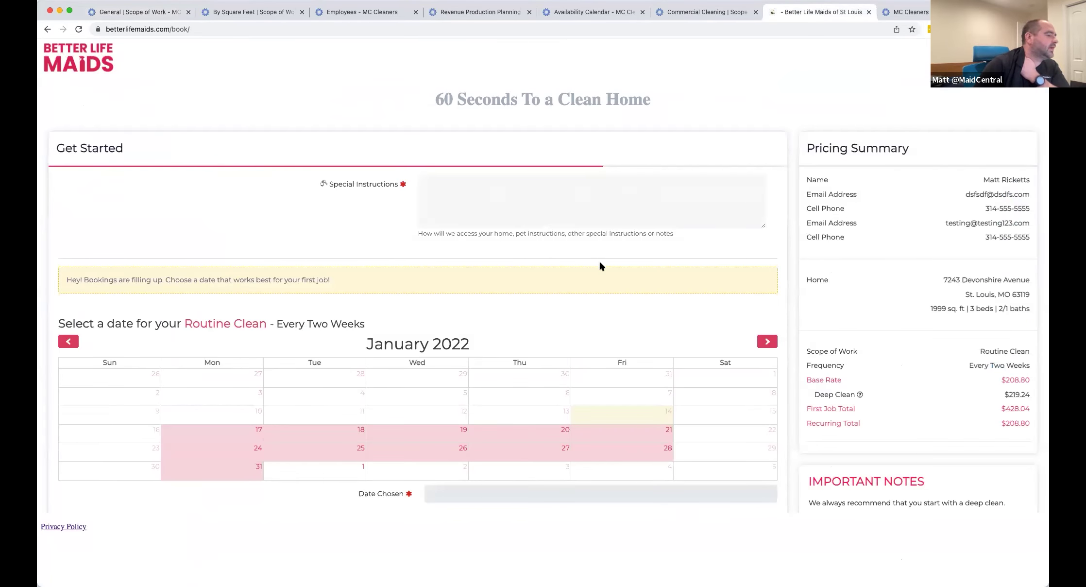
scroll(602, 271, "down", 6)
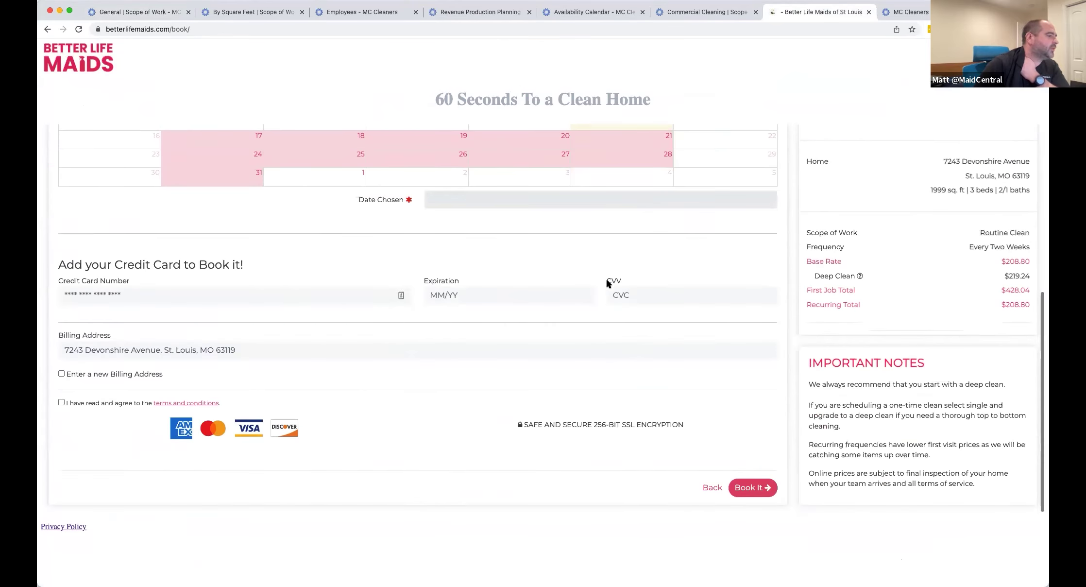
left_click(712, 488)
scroll(518, 416, "down", 7)
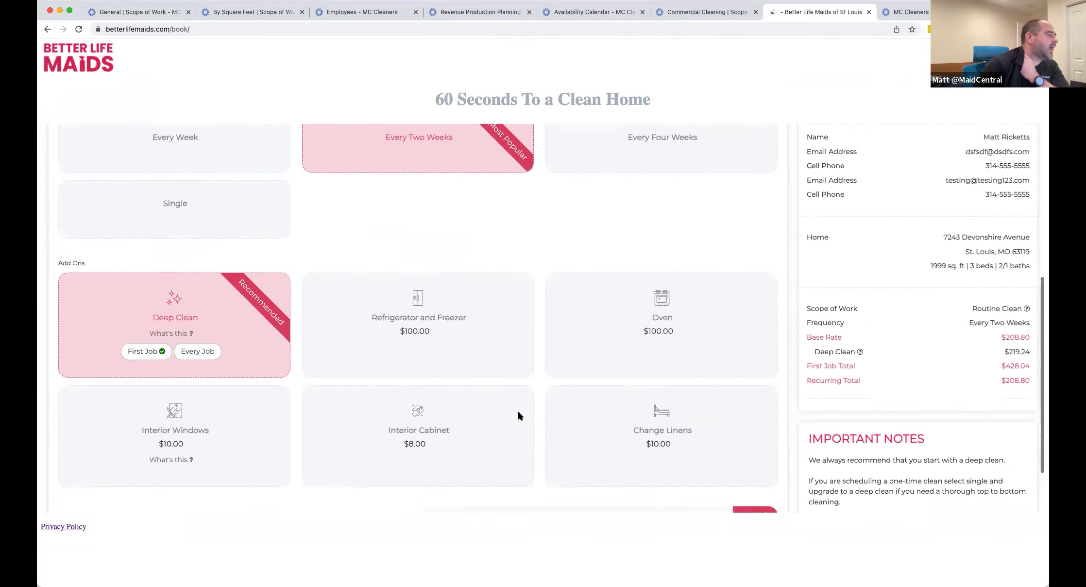
scroll(518, 416, "down", 2)
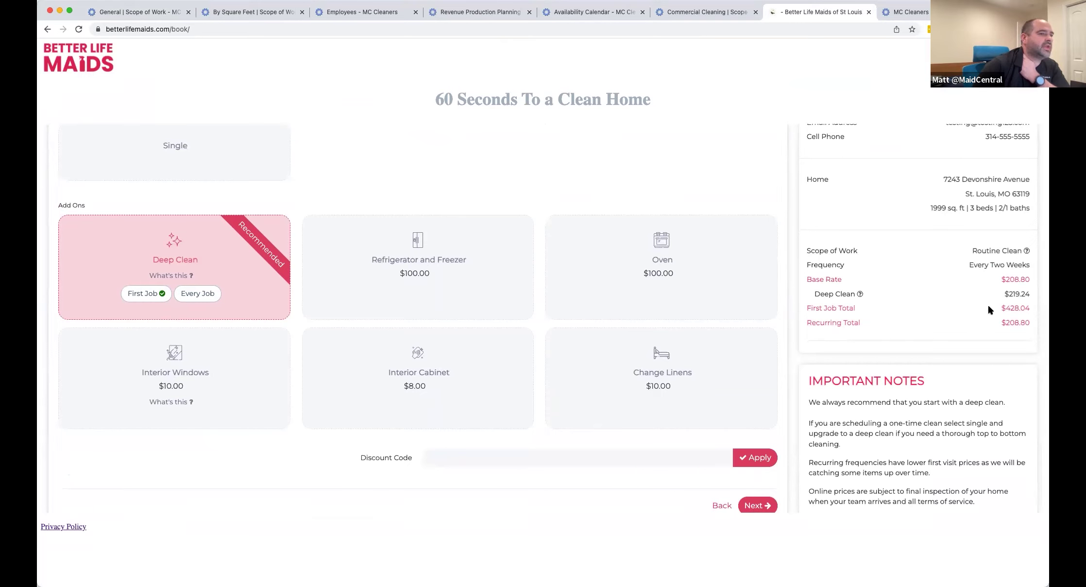
left_click_drag(1002, 292, 1031, 293)
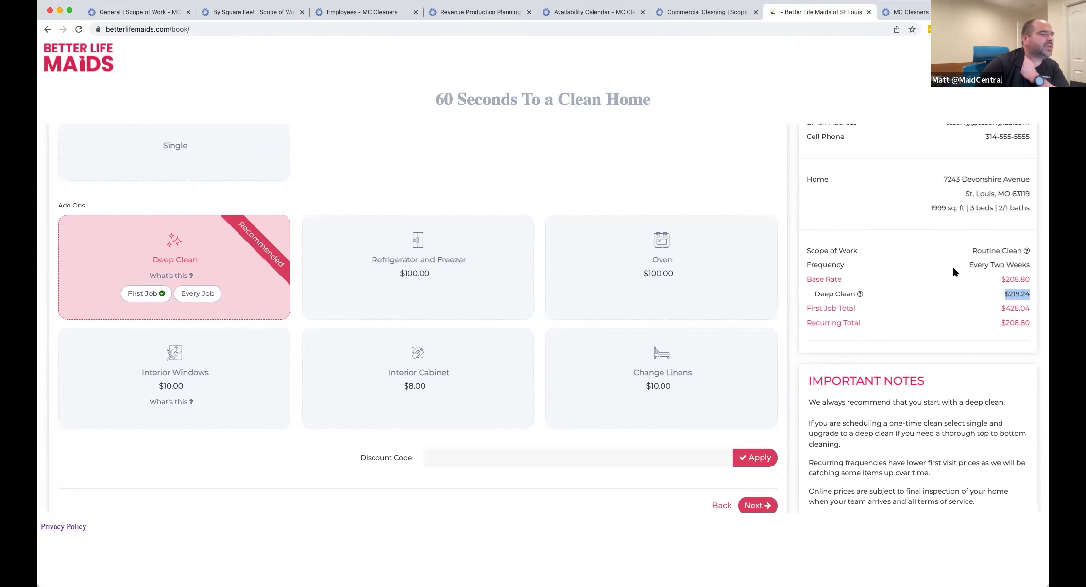
left_click(139, 15)
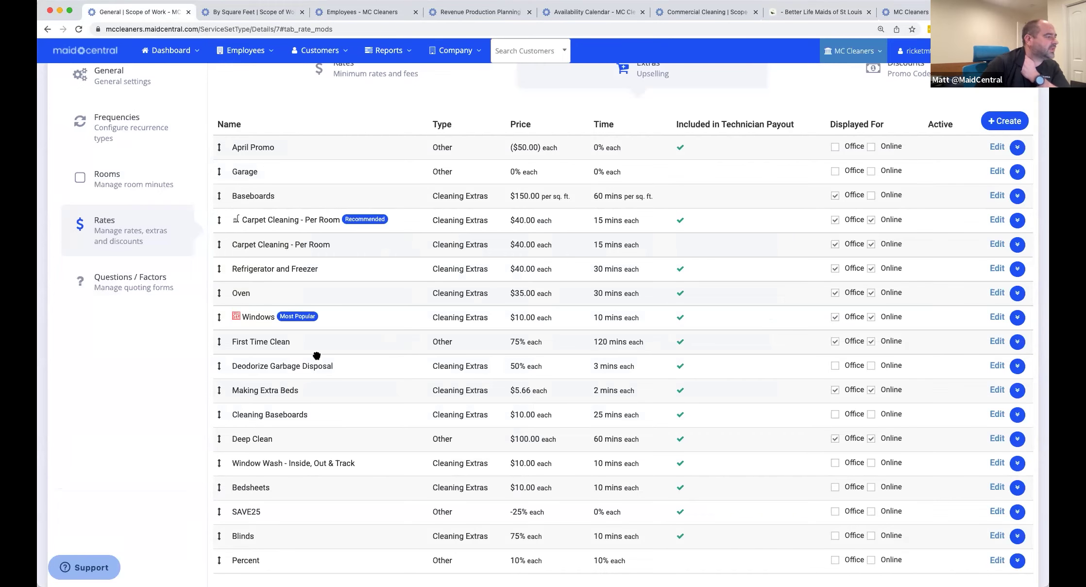
- Move the First Time Clean extra to the first position in the General scope's extras list
left_click_drag(235, 343, 238, 149)
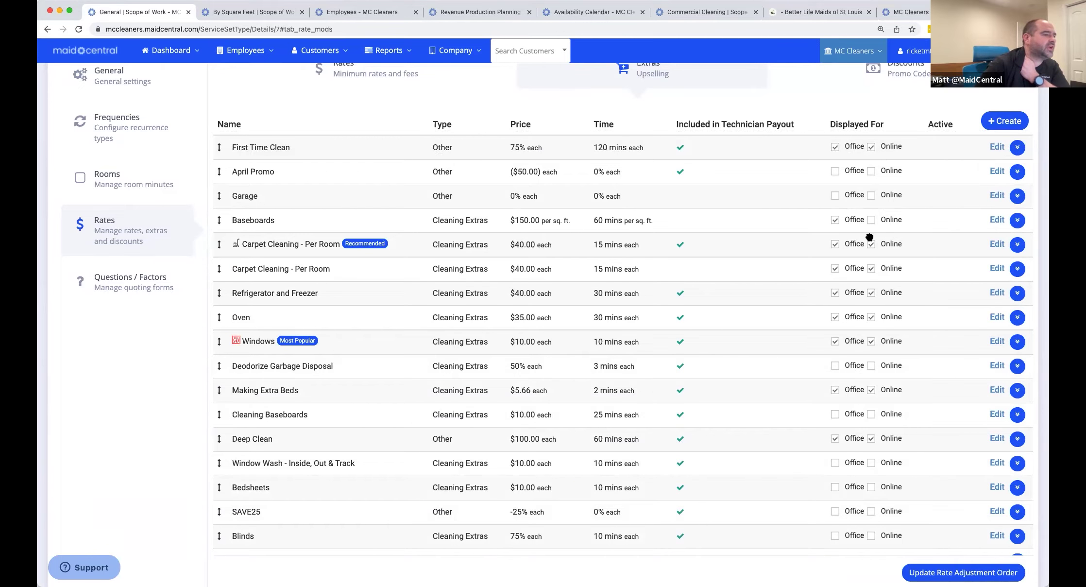
scroll(875, 253, "down", 5)
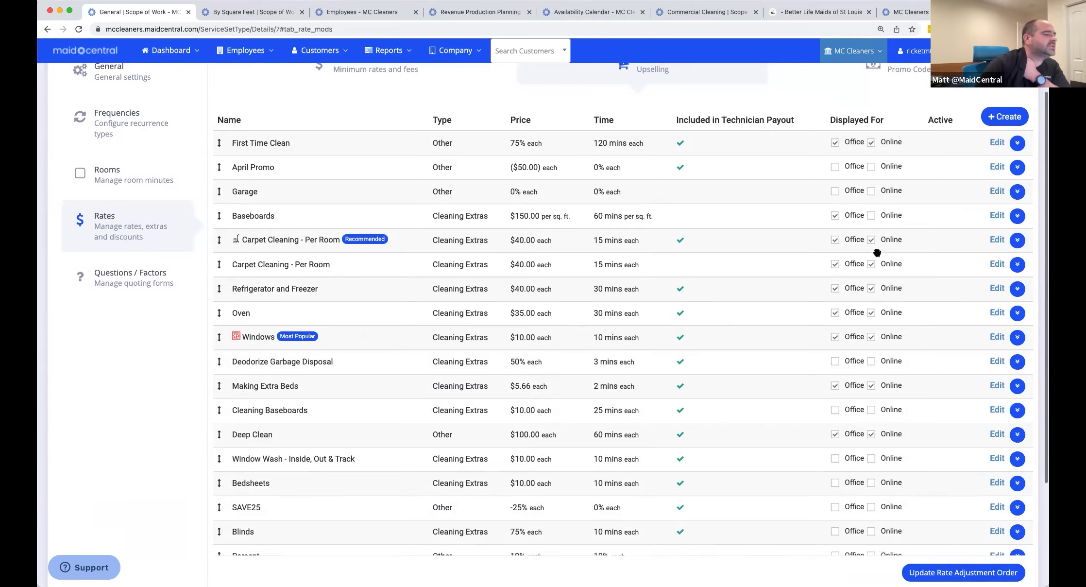
scroll(876, 255, "up", 5)
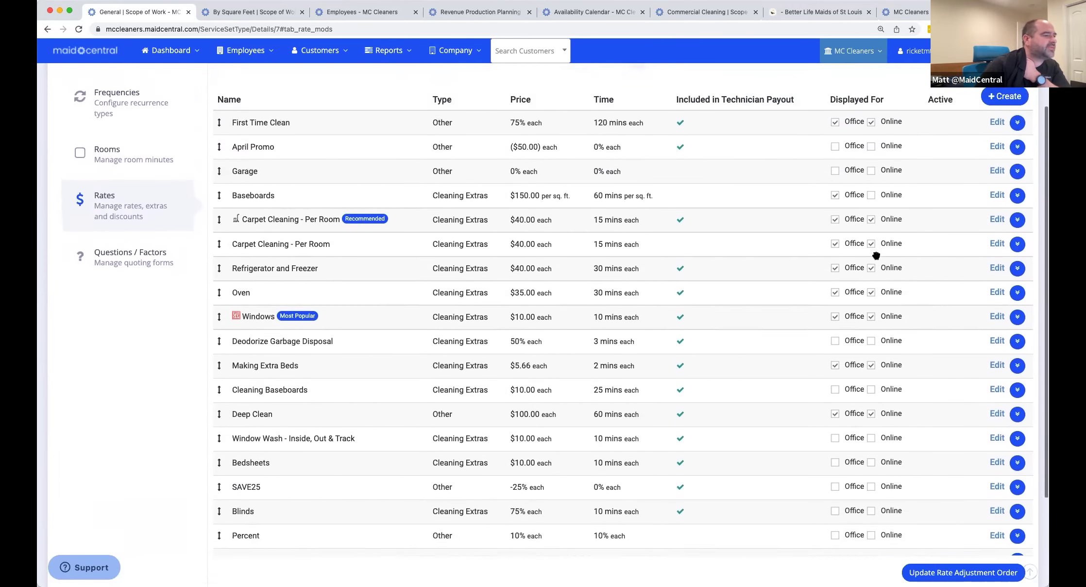
- Check which actions are offered for the SAVE25 extra without disabling it
scroll(874, 360, "down", 5)
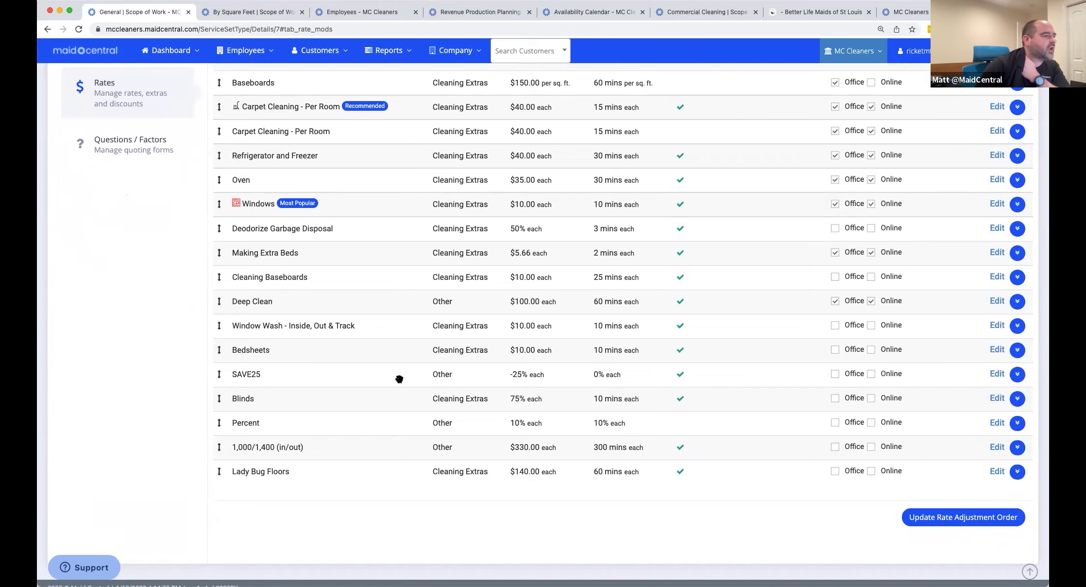
left_click(1018, 376)
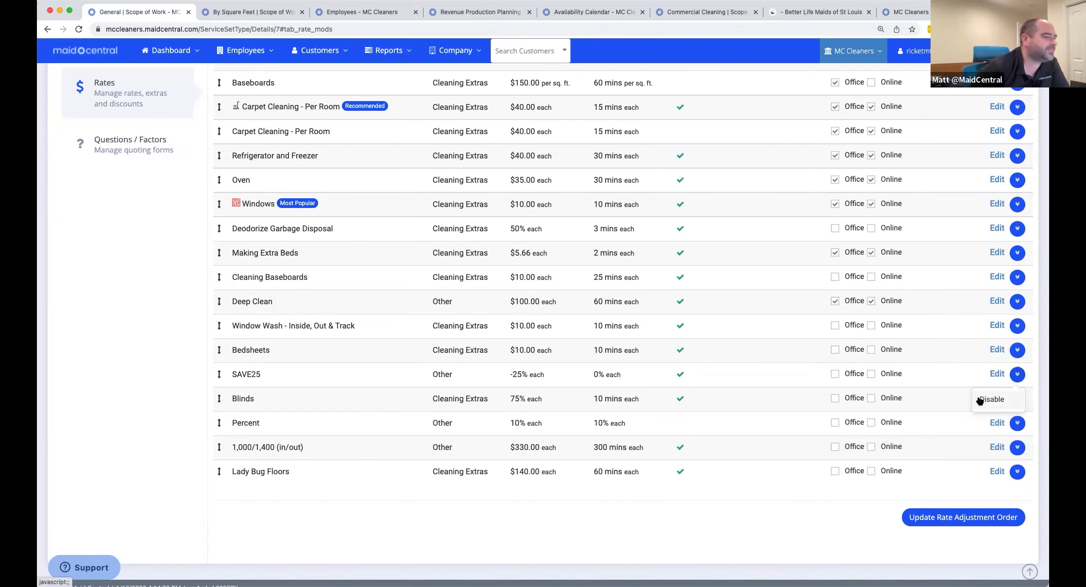
scroll(935, 362, "up", 5)
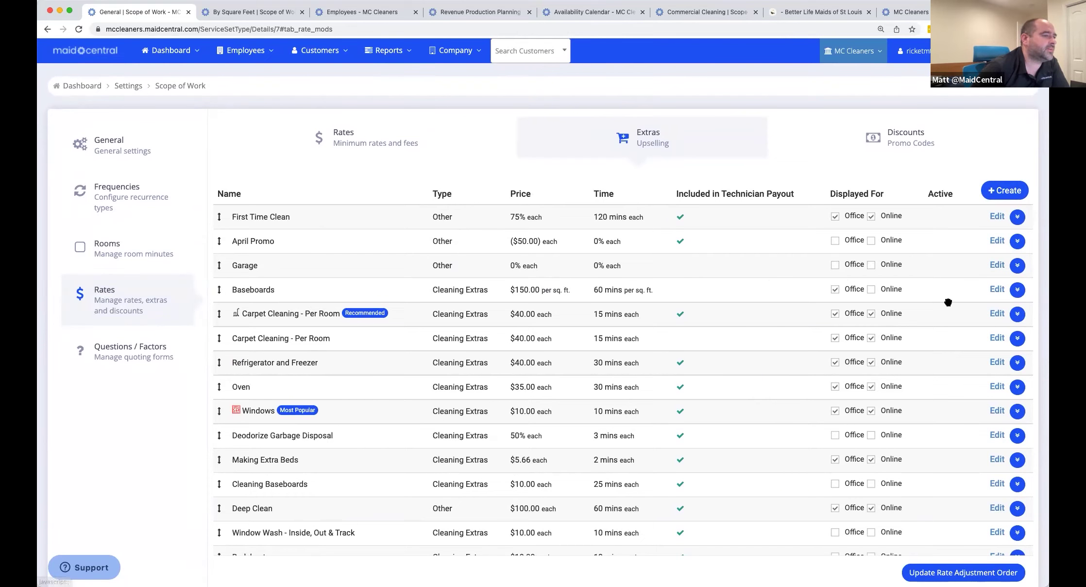
- Open the Oven extra for editing and review its measurement and QuickBooks item options, keeping Quantity and no QuickBooks item
scroll(950, 307, "down", 1)
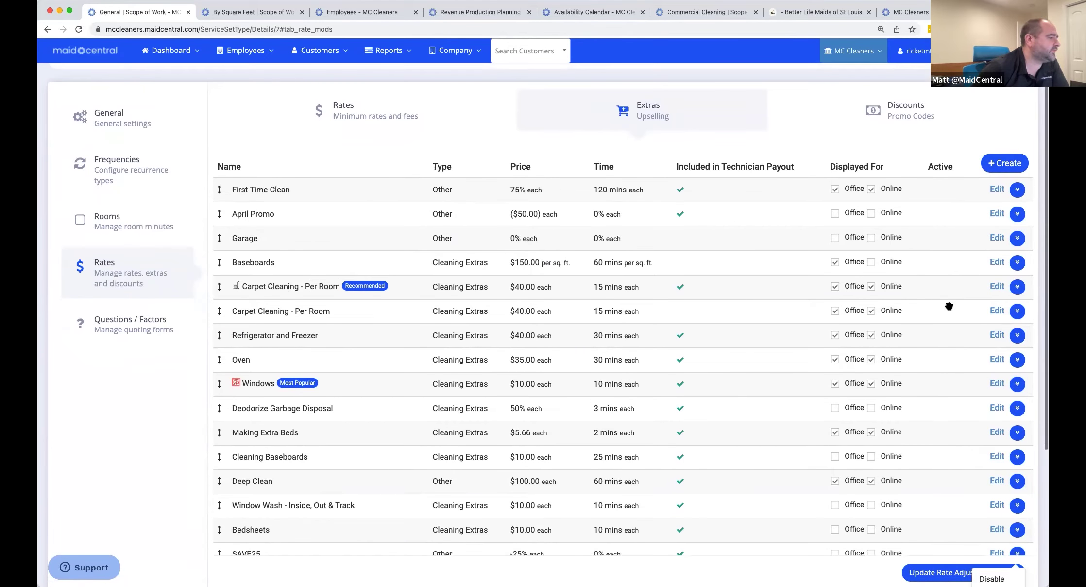
left_click(996, 359)
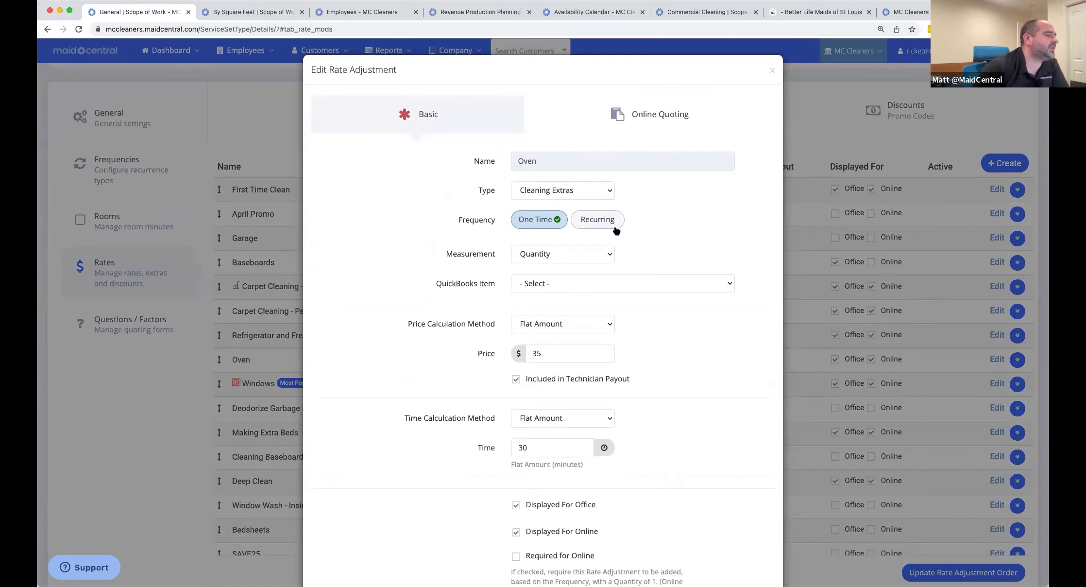
scroll(605, 243, "down", 3)
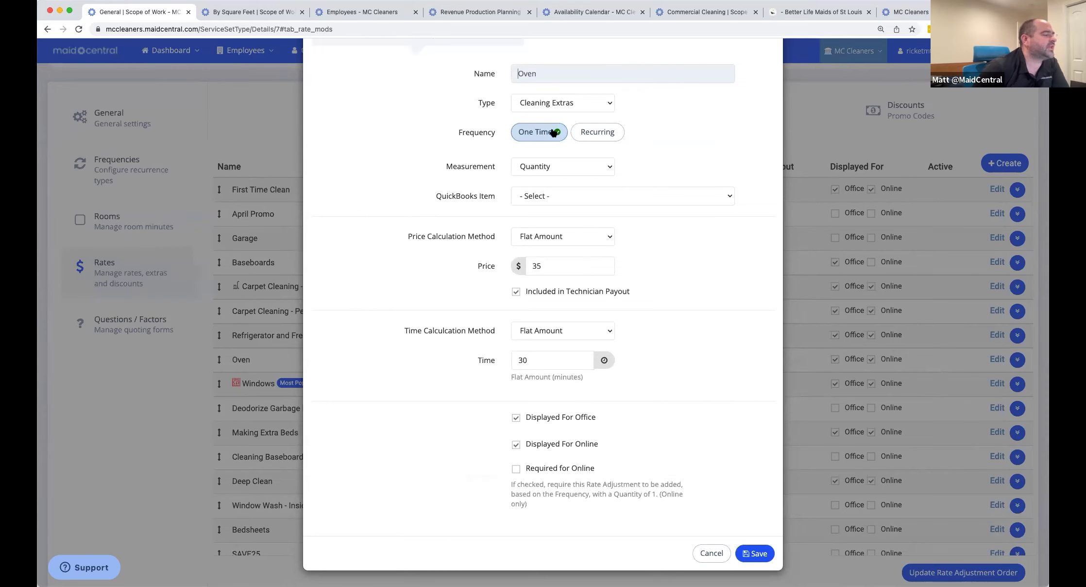
left_click(588, 166)
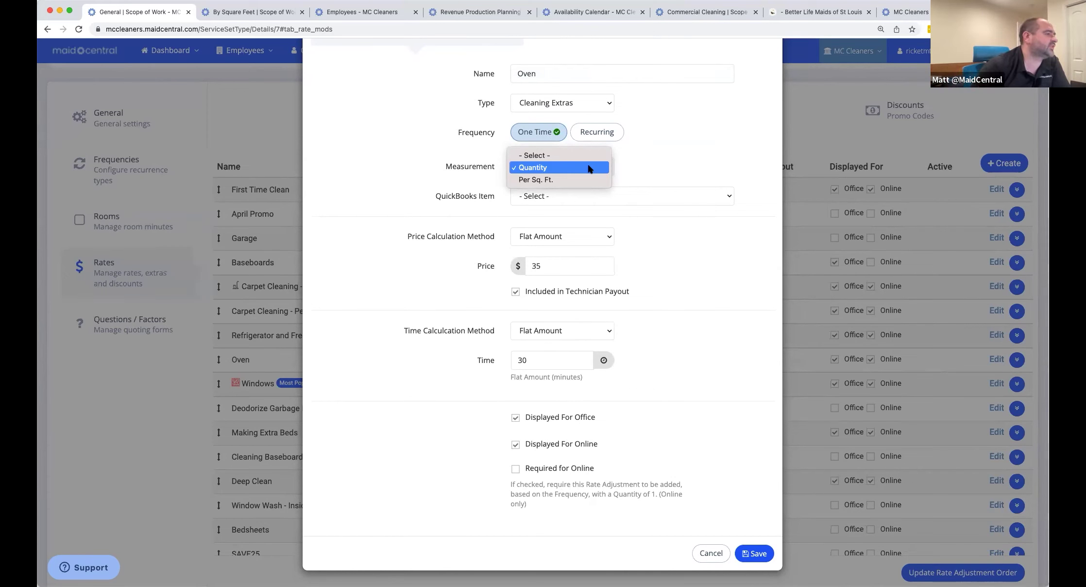
left_click(537, 169)
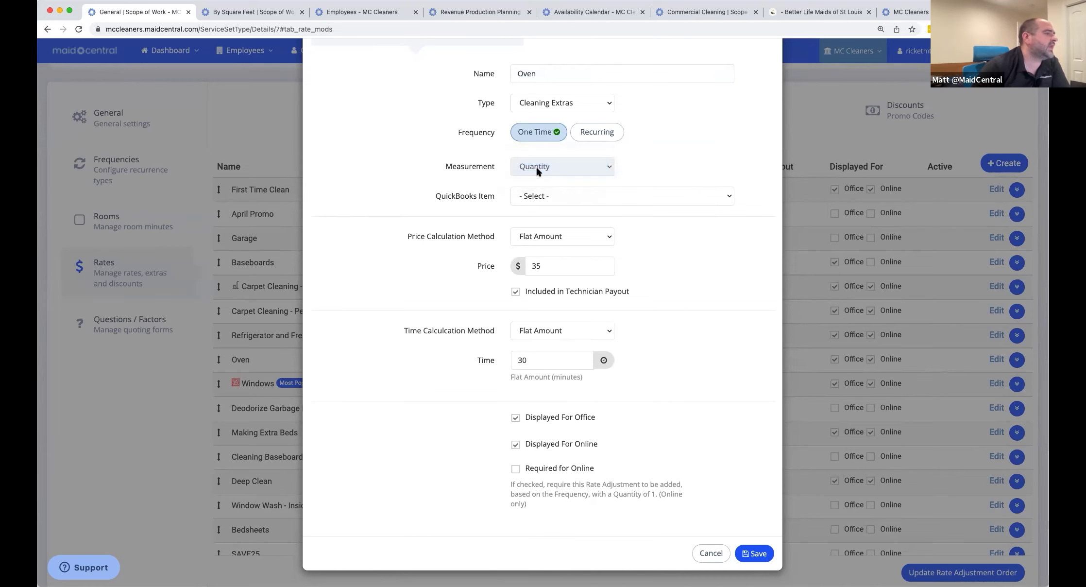
left_click(588, 193)
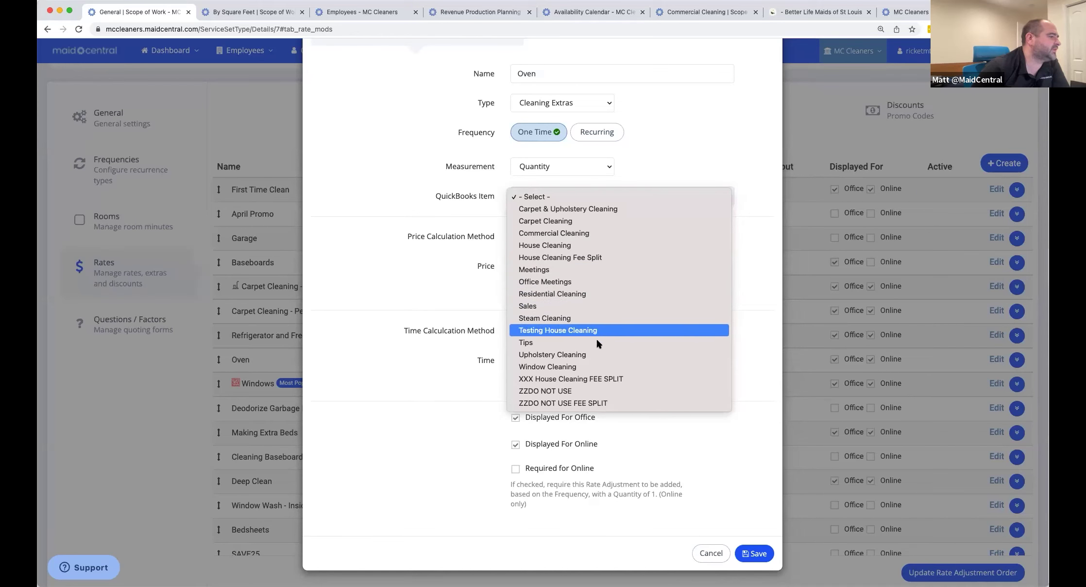
left_click(567, 180)
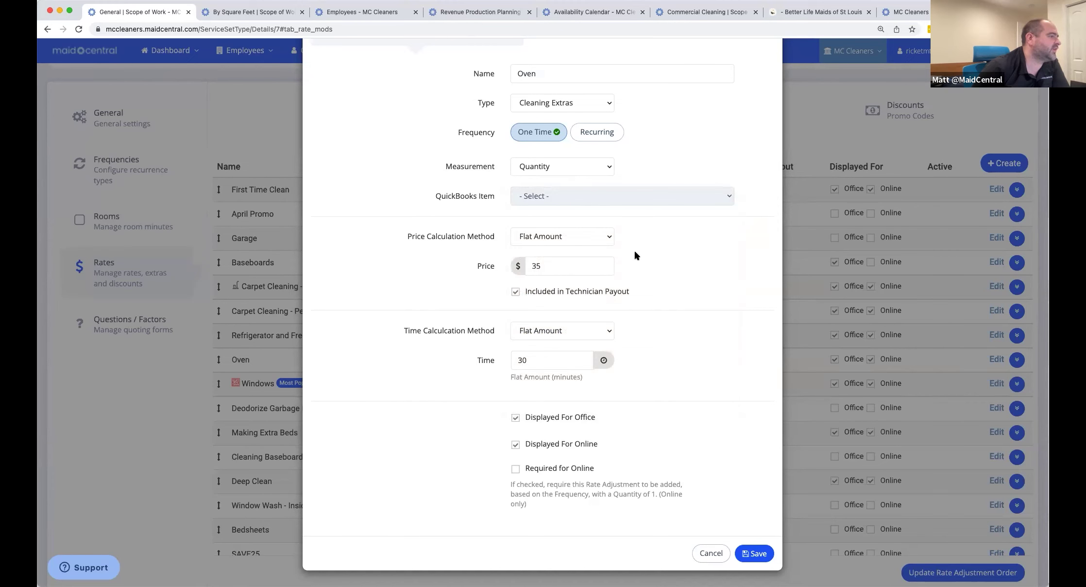
- Examine the Oven extra's price calculation method, price, technician payout, time and display settings
left_click(571, 237)
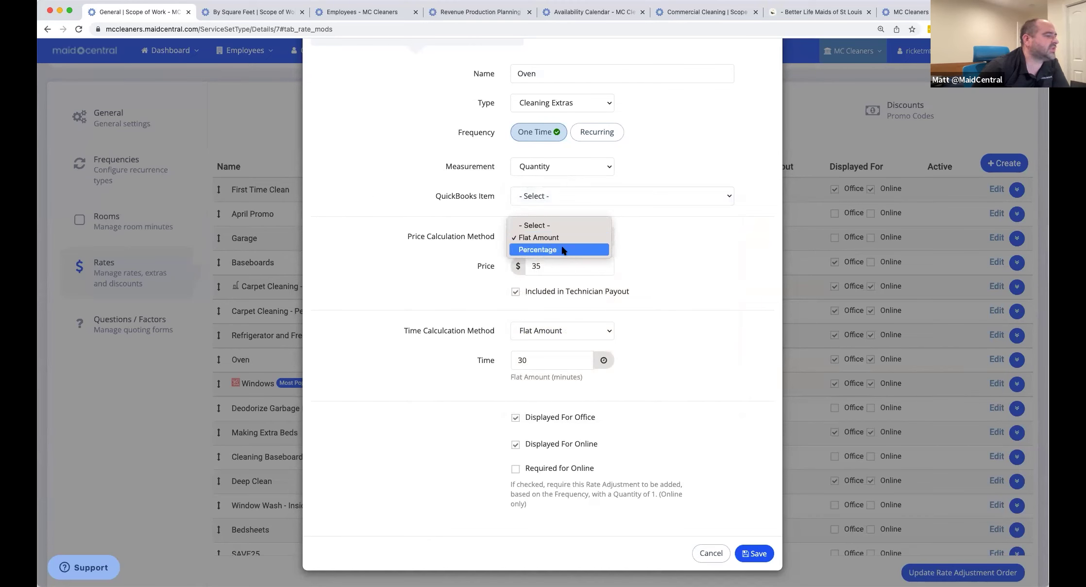
left_click(565, 240)
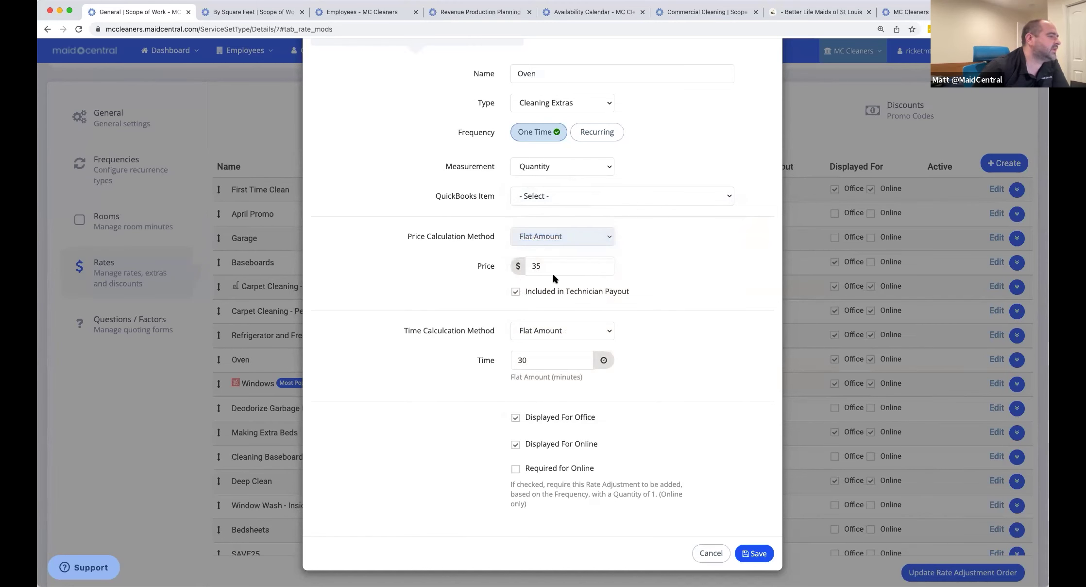
left_click(553, 268)
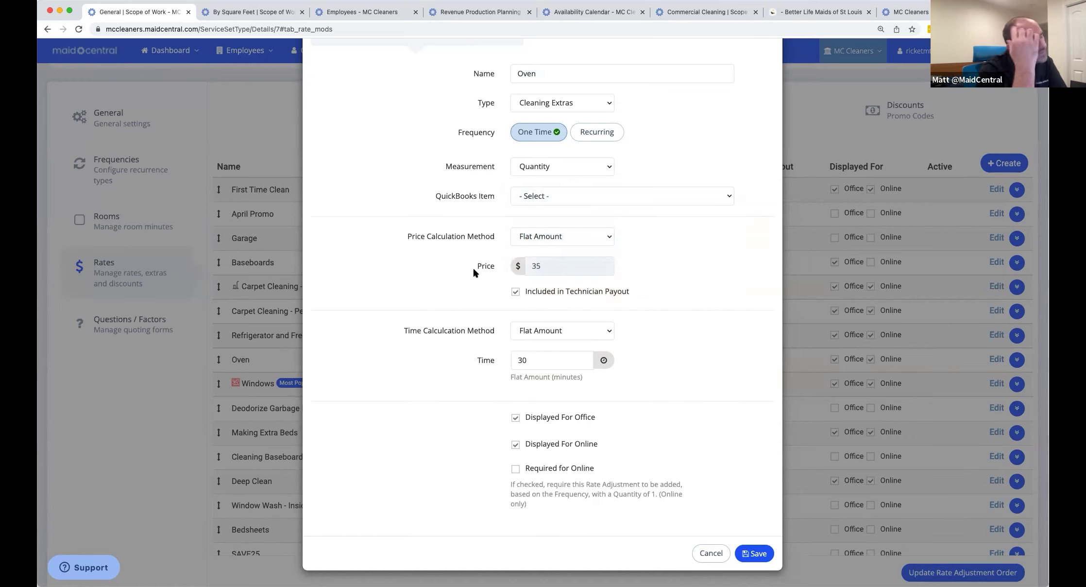
scroll(563, 290, "down", 3)
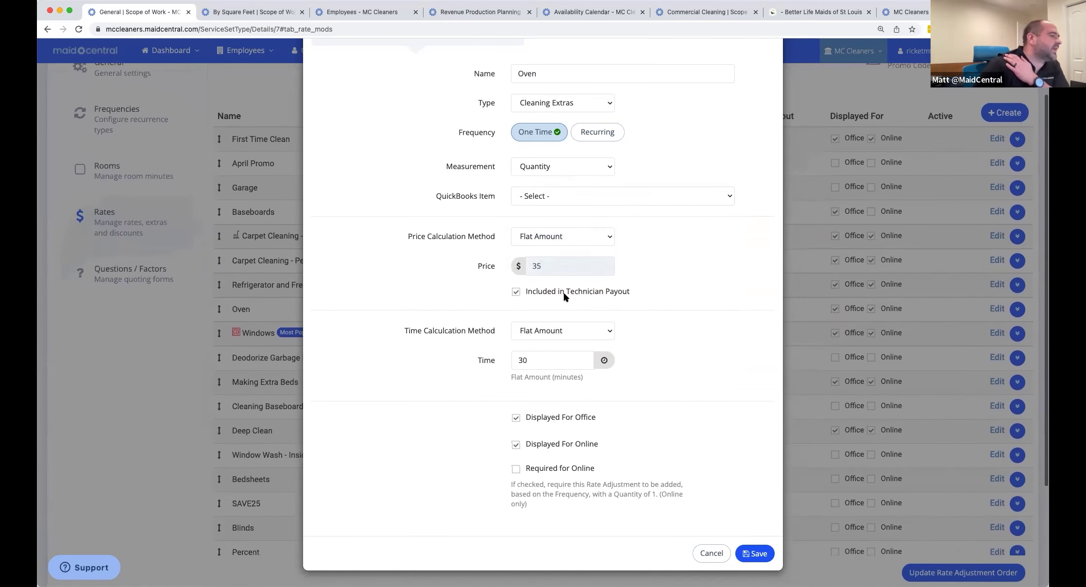
scroll(526, 296, "up", 3)
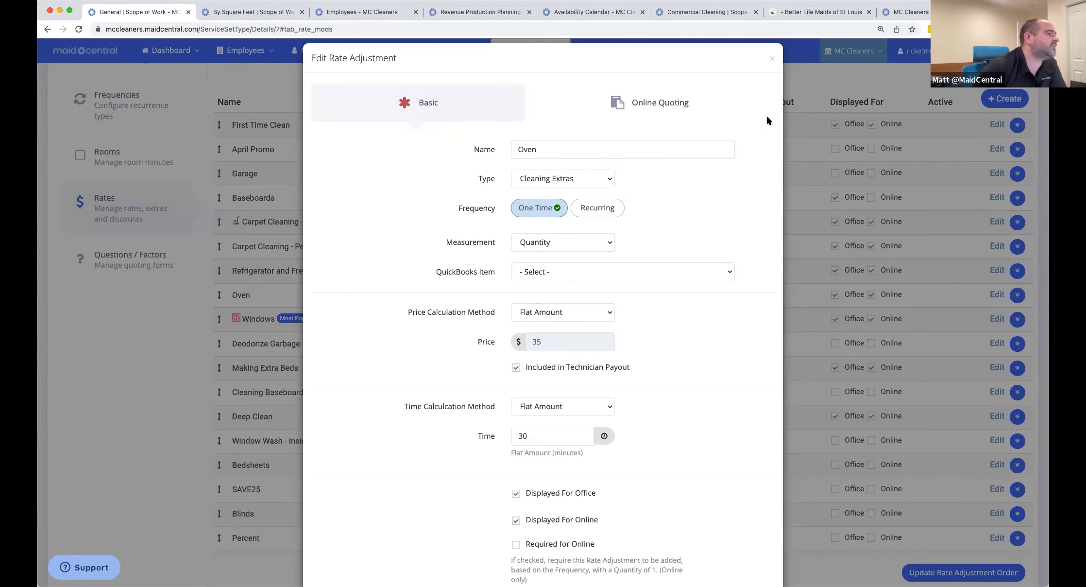
scroll(672, 446, "down", 1)
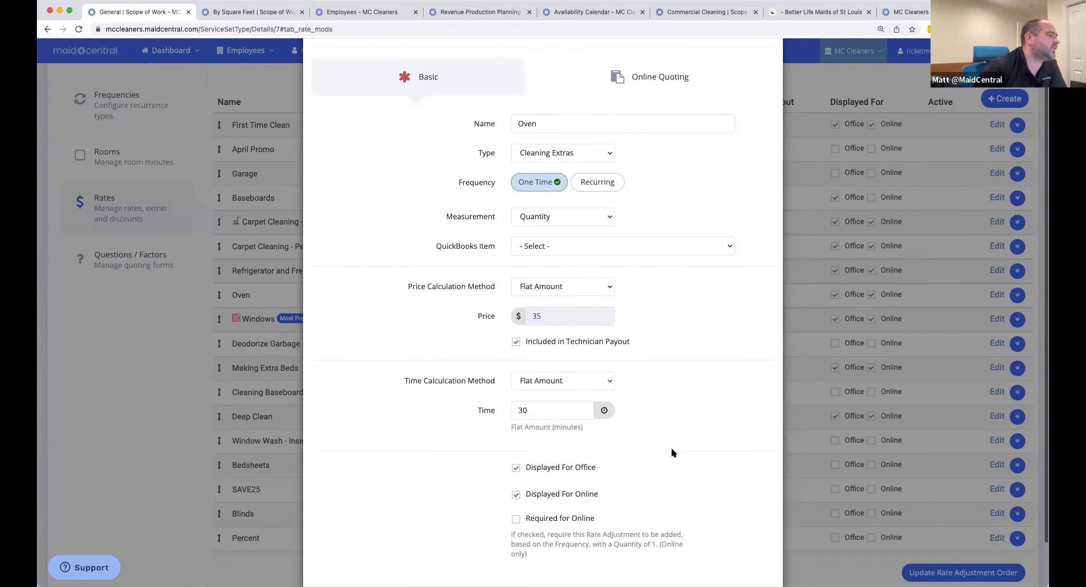
scroll(672, 450, "down", 2)
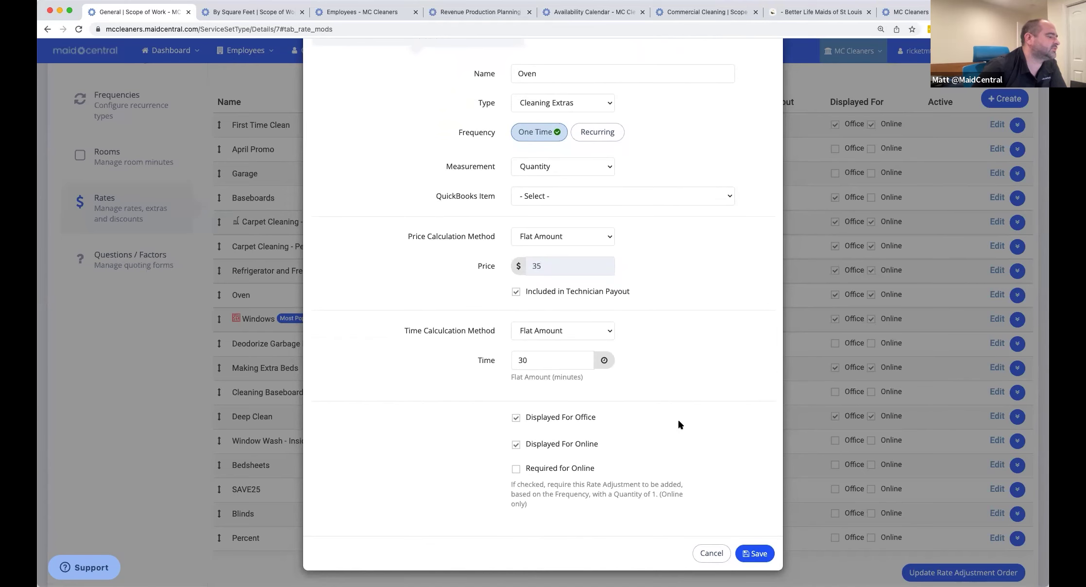
scroll(678, 425, "down", 1)
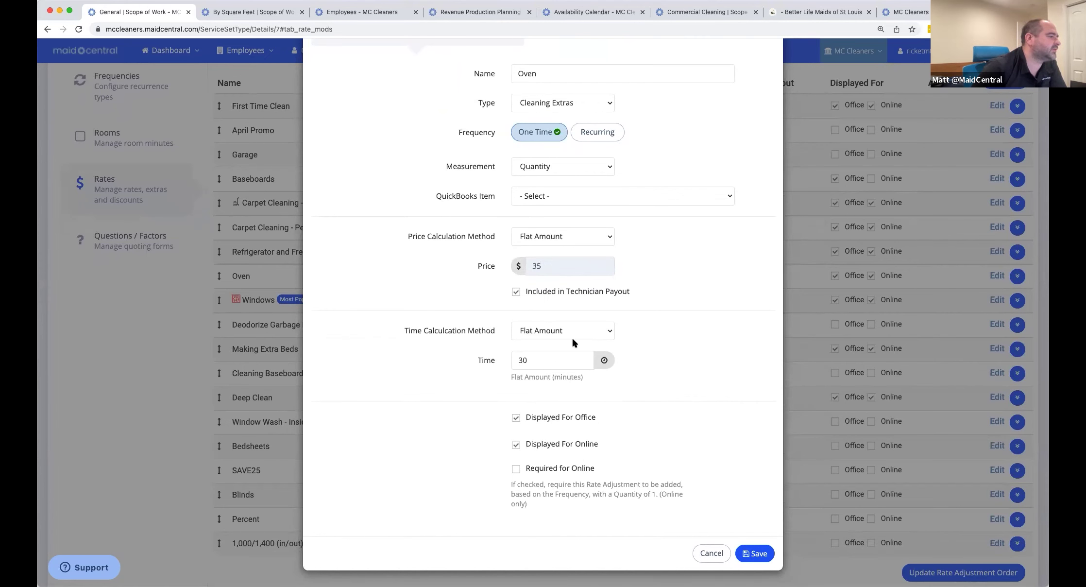
scroll(572, 340, "down", 1)
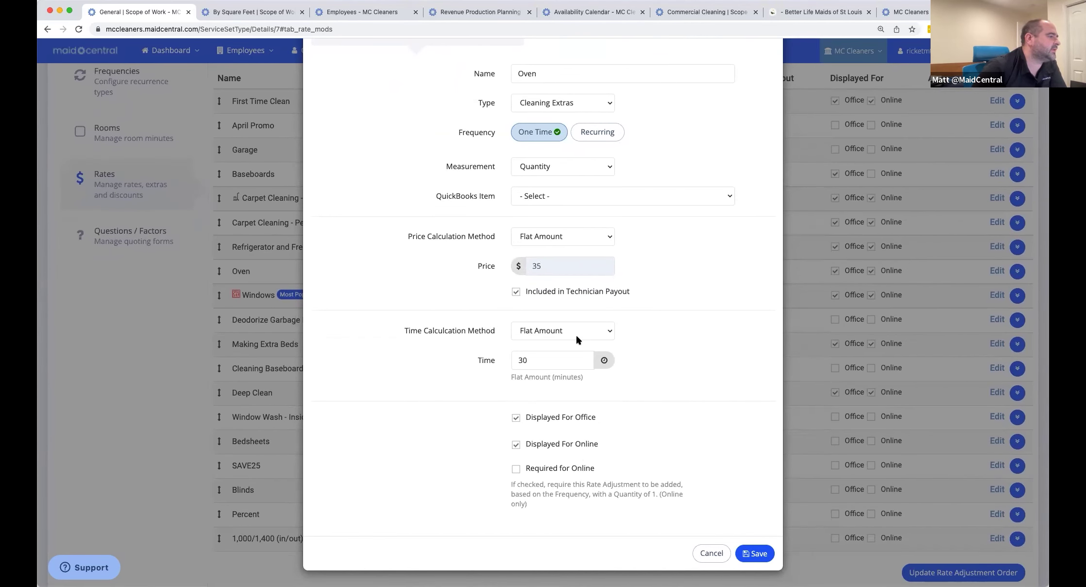
left_click(542, 269)
- Assign the flaticon-gas-stove icon to the Oven extra for online quoting and save the rate adjustment
scroll(673, 417, "up", 3)
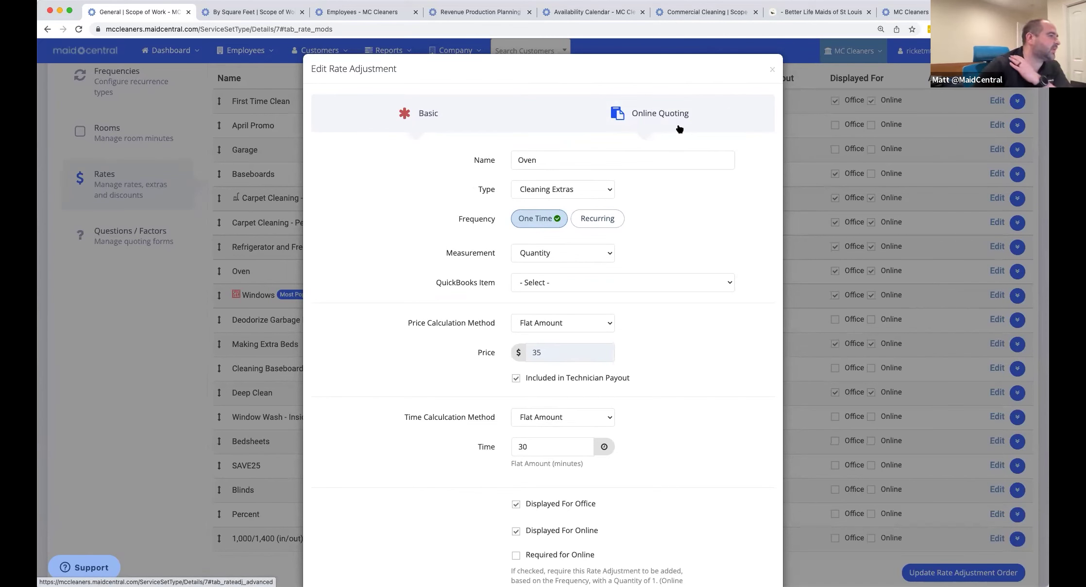
left_click(669, 121)
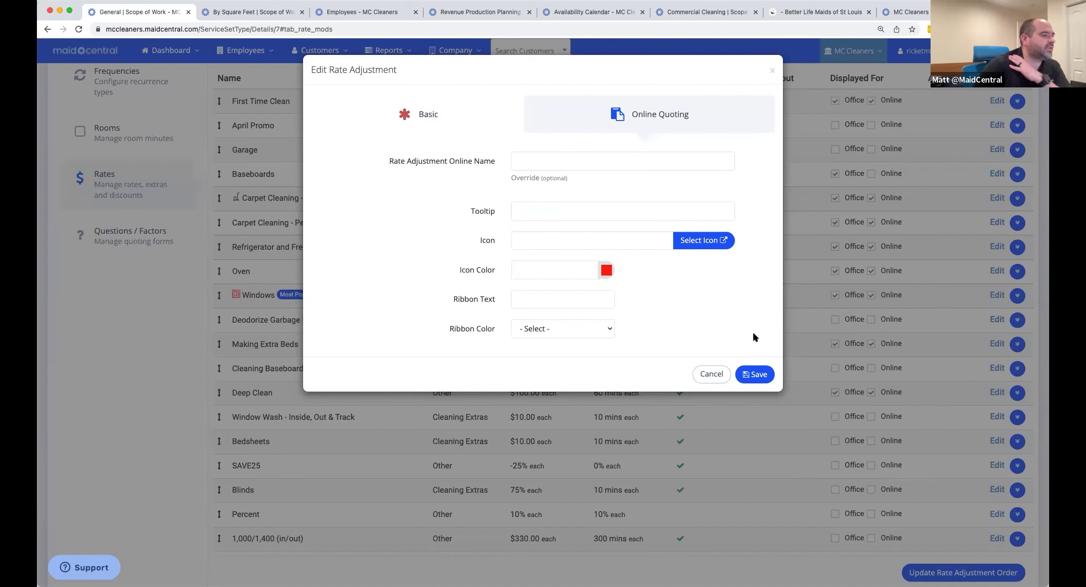
scroll(718, 371, "up", 1)
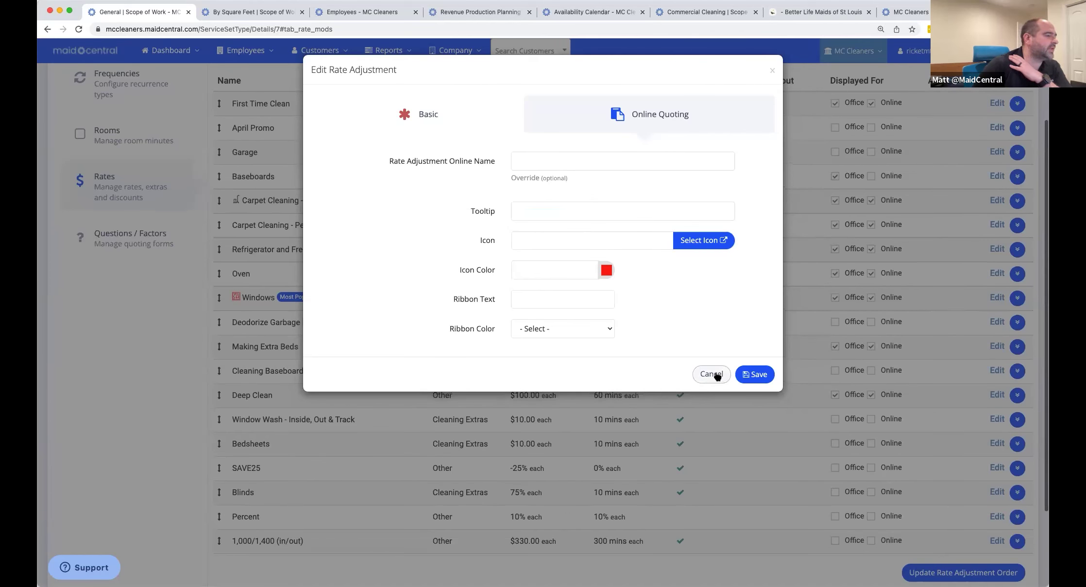
left_click(708, 244)
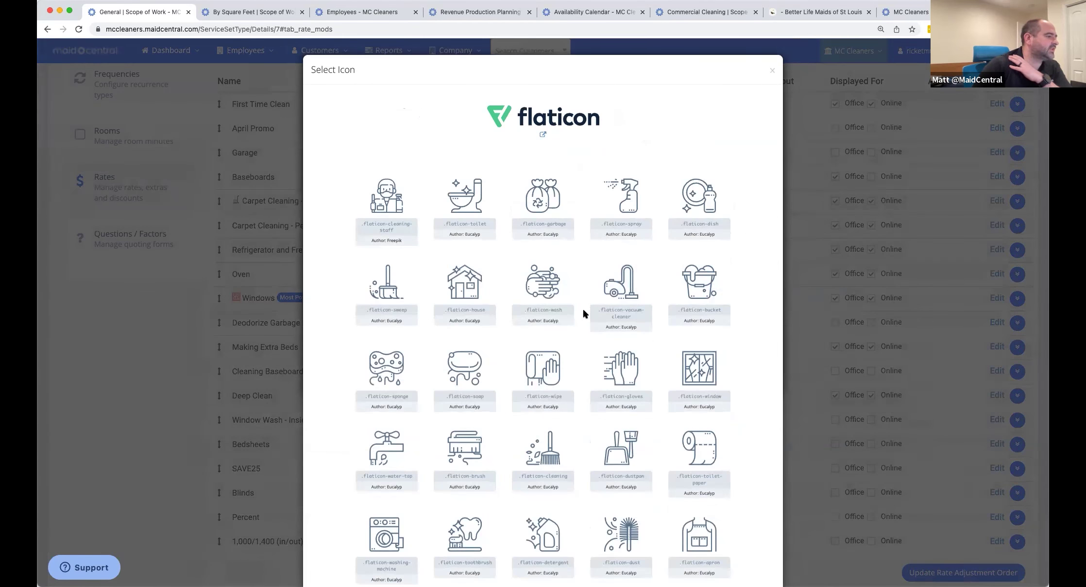
scroll(583, 311, "down", 3)
scroll(583, 311, "down", 15)
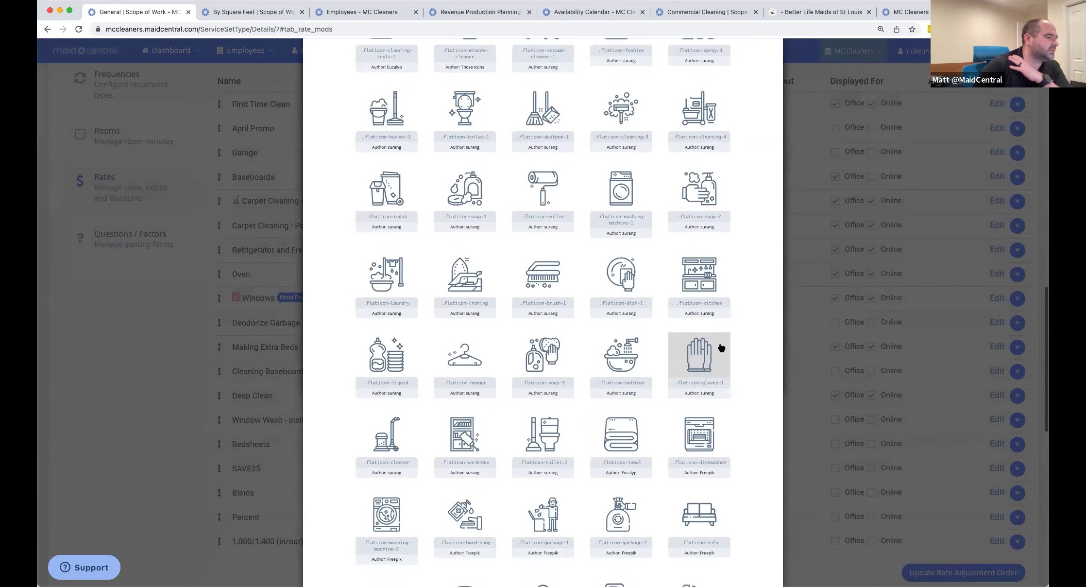
scroll(522, 351, "down", 3)
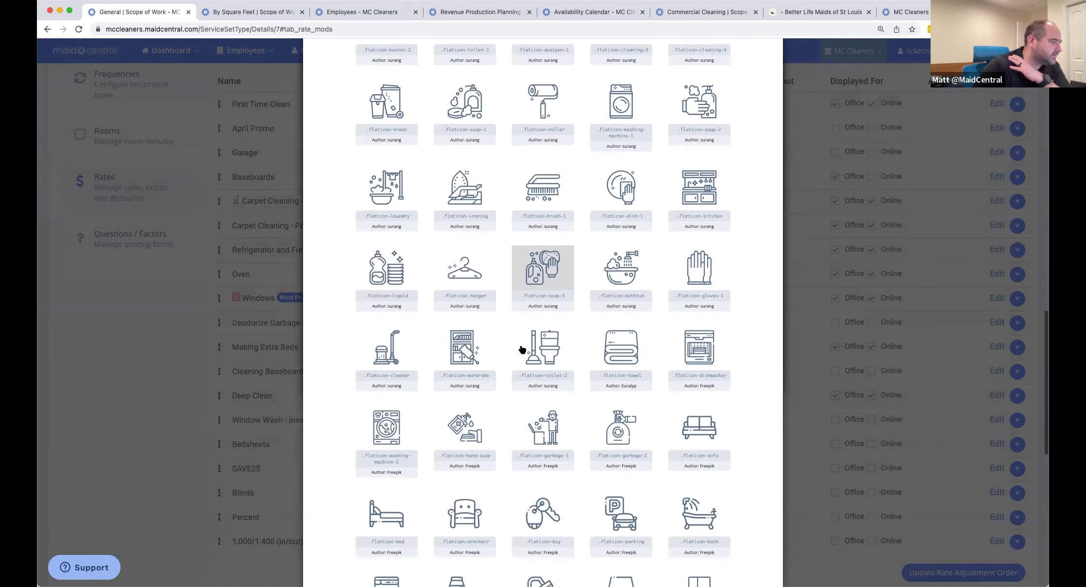
scroll(545, 351, "down", 6)
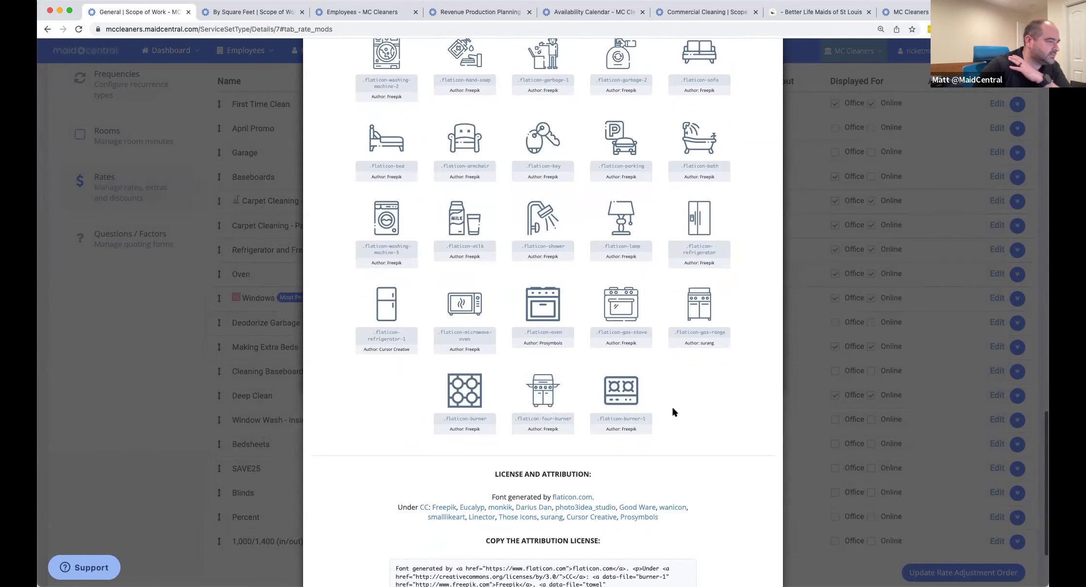
left_click(628, 306)
left_click(759, 373)
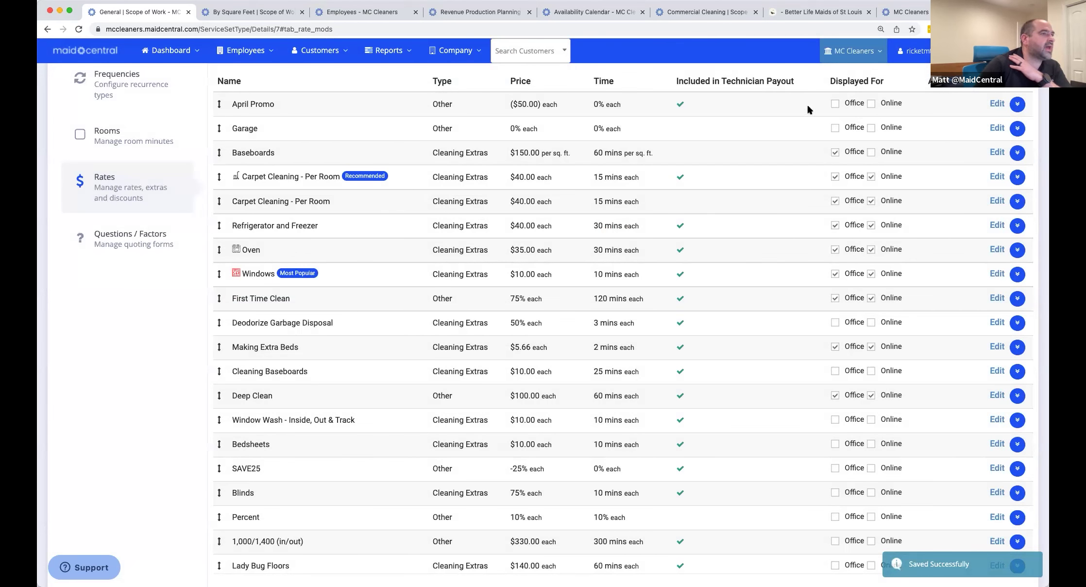
- Switch to the MC Cleaners online booking page and examine its contact fields, cleaning types and service choices
left_click(871, 13)
scroll(519, 116, "down", 1)
scroll(520, 116, "up", 3)
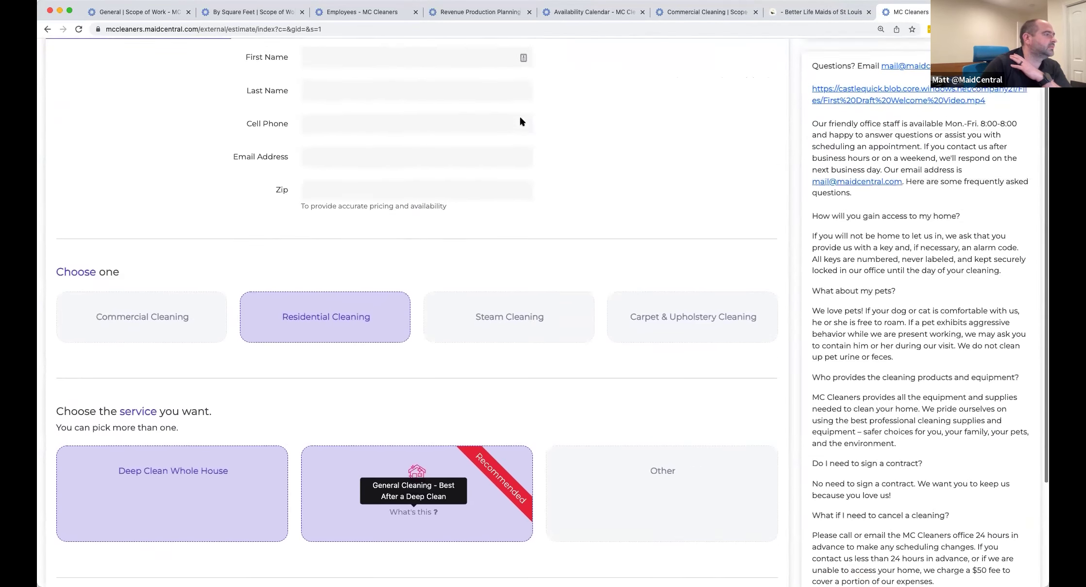
scroll(520, 116, "up", 2)
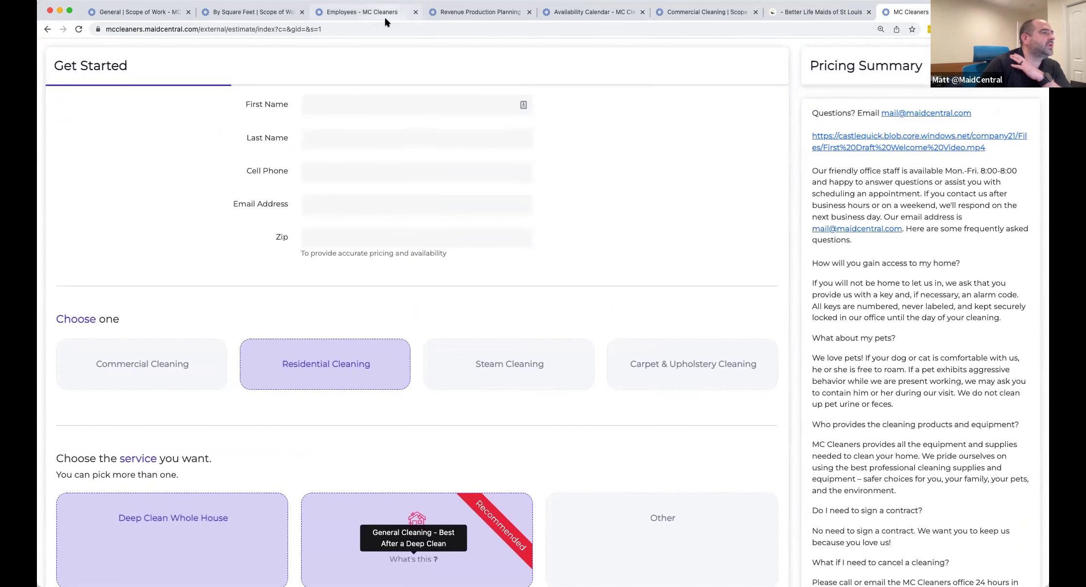
scroll(452, 212, "down", 5)
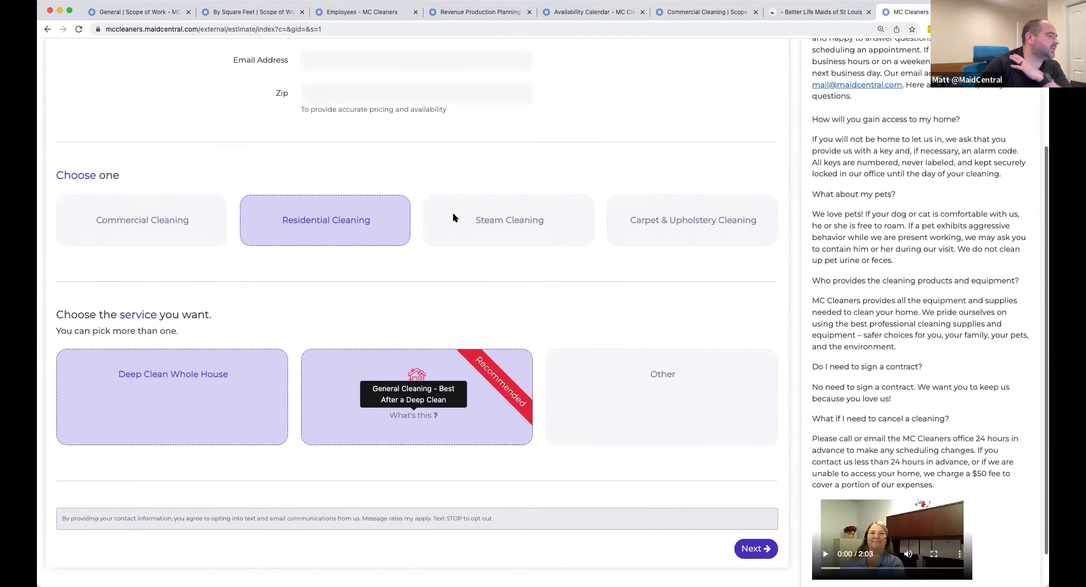
scroll(453, 214, "down", 2)
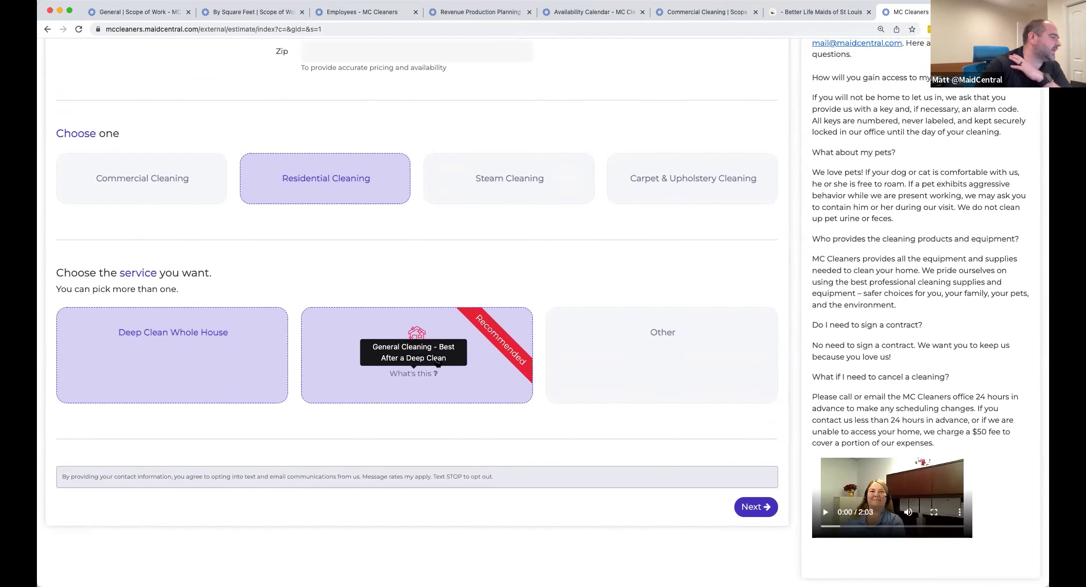
scroll(456, 265, "up", 8)
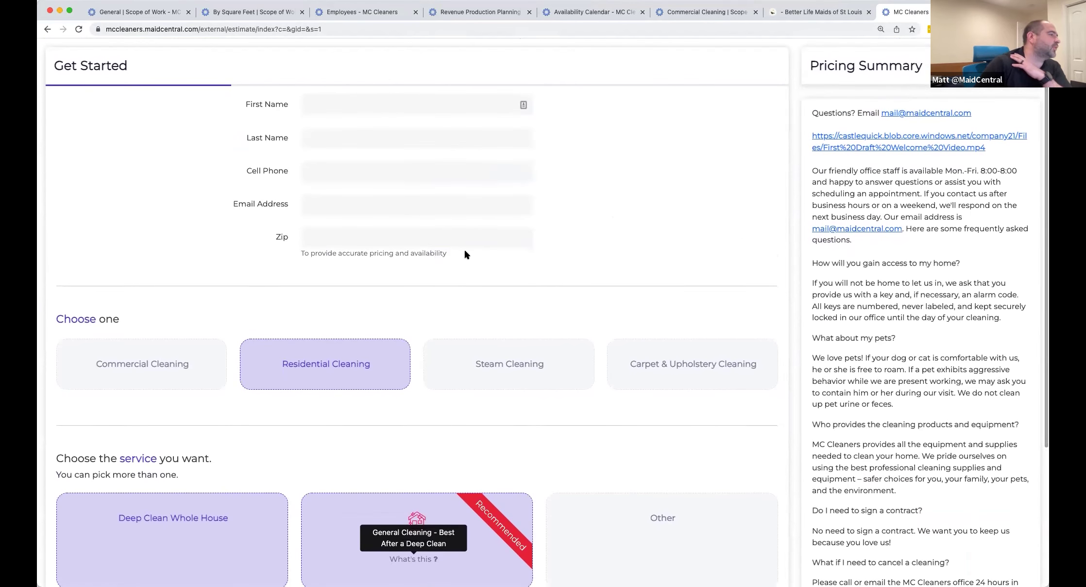
- Return to the General scope of work's rates and review its discount codes, including FIRSTRESPONDER and SAVE20
left_click(122, 13)
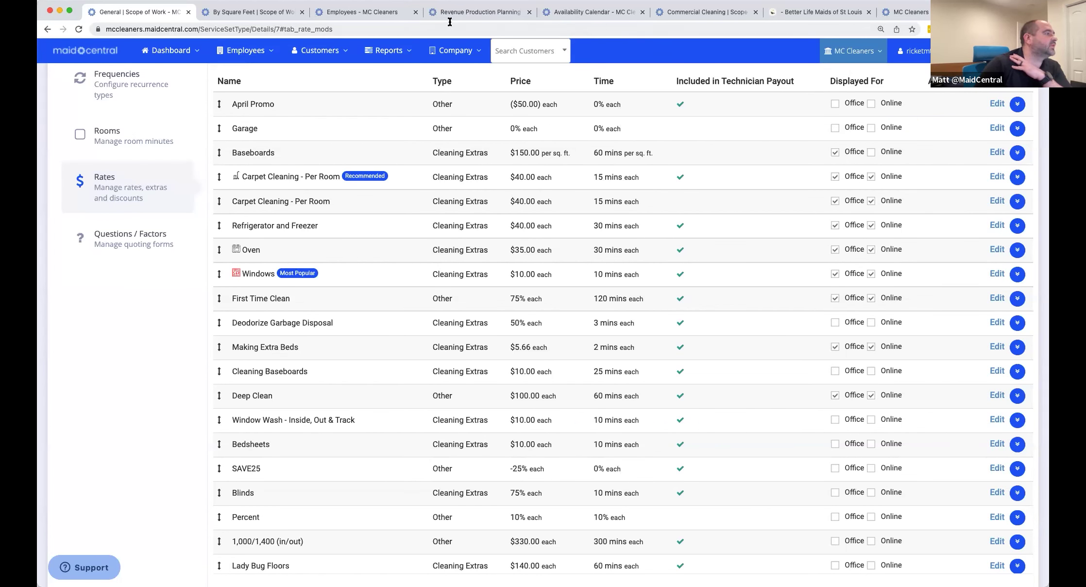
scroll(583, 135, "up", 3)
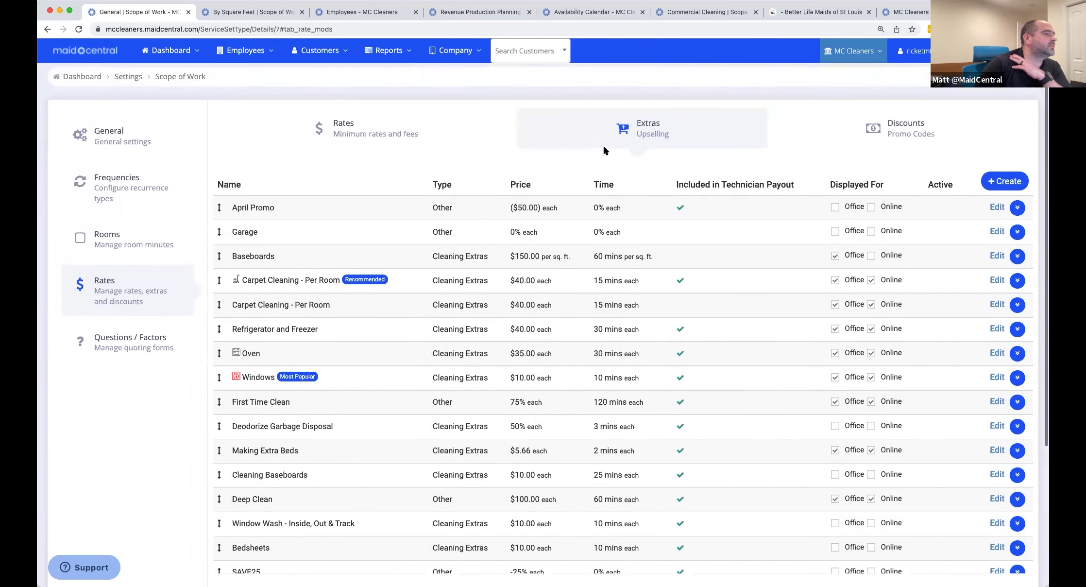
left_click(922, 144)
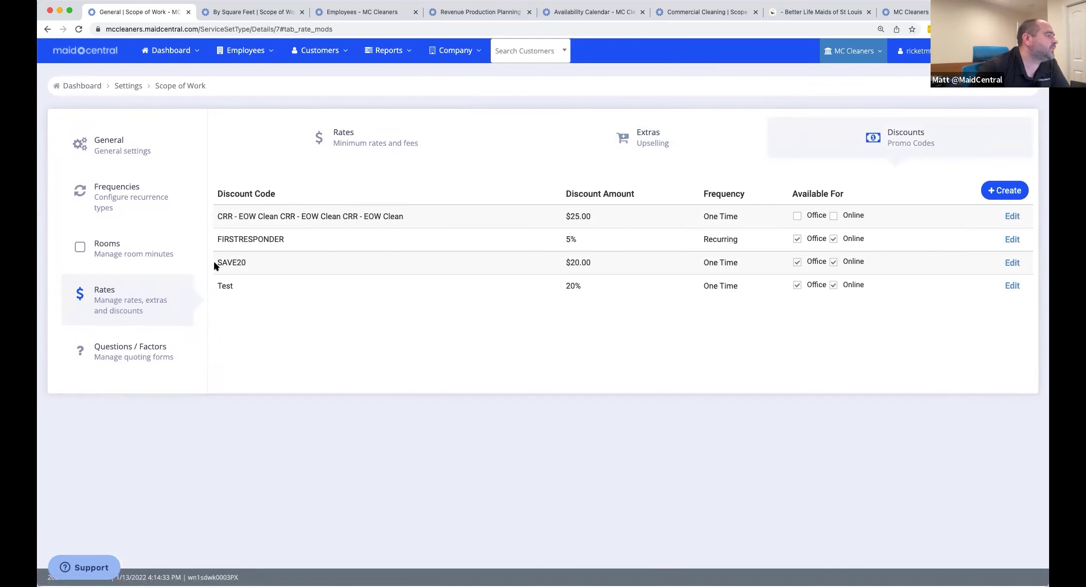
left_click_drag(213, 261, 226, 241)
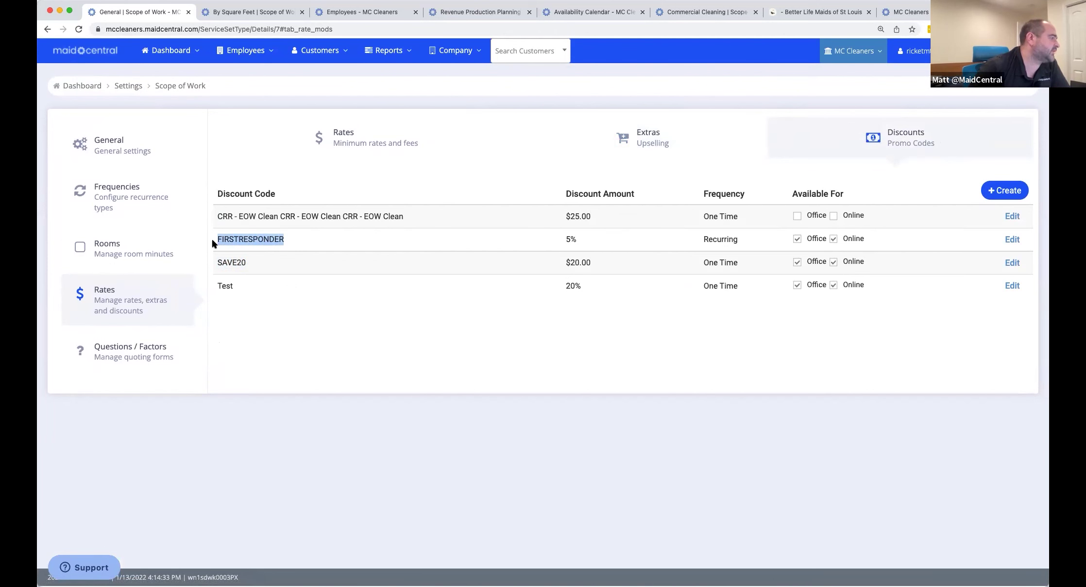
left_click_drag(214, 262, 313, 272)
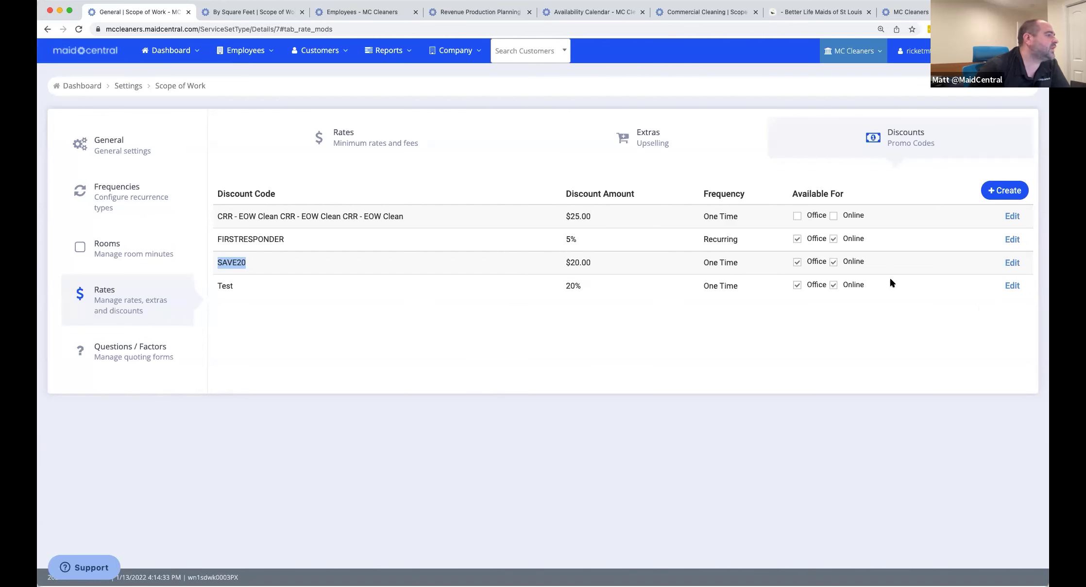
- Open a new discount code form, review its QuickBooks item and calculation method options, and close it without saving
left_click(1014, 194)
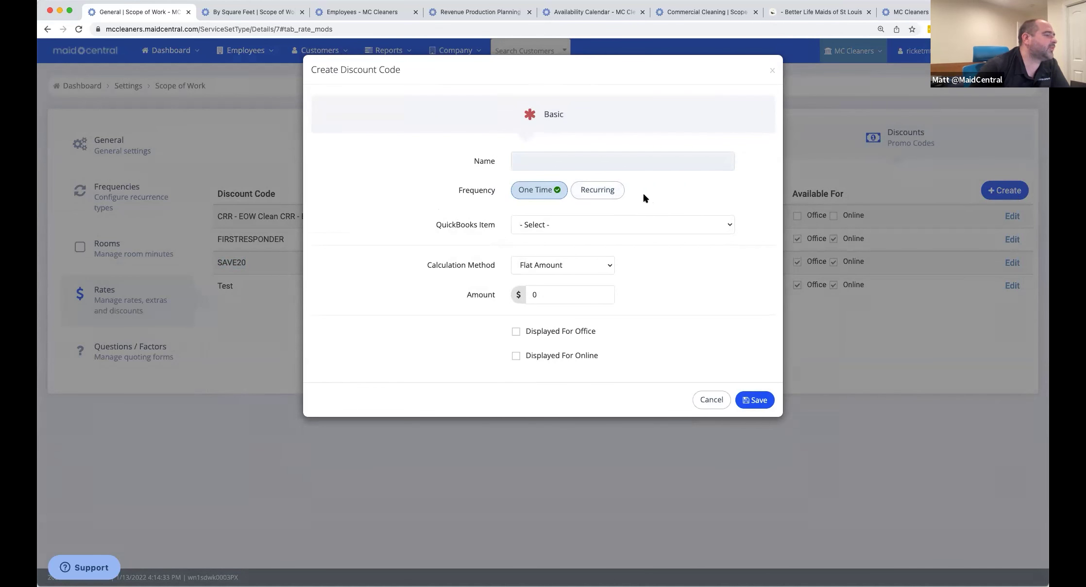
right_click(580, 226)
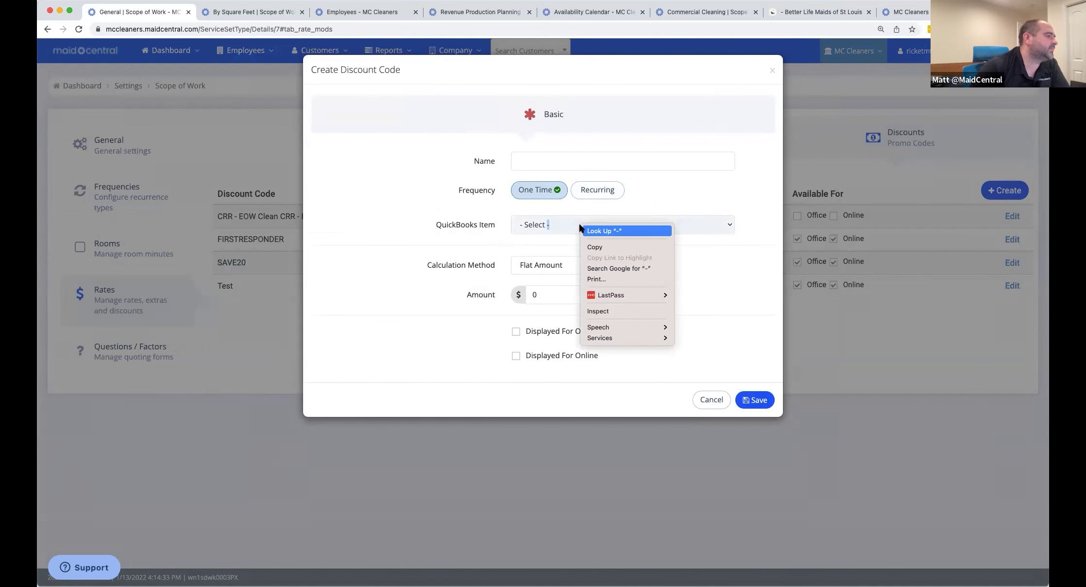
left_click(529, 224)
left_click(529, 225)
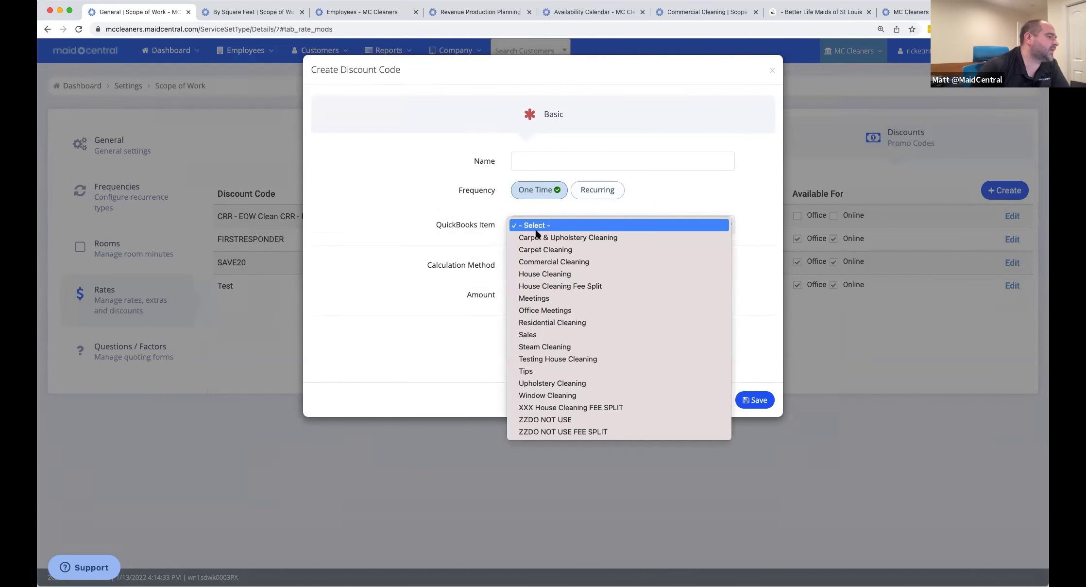
left_click(478, 224)
left_click(590, 268)
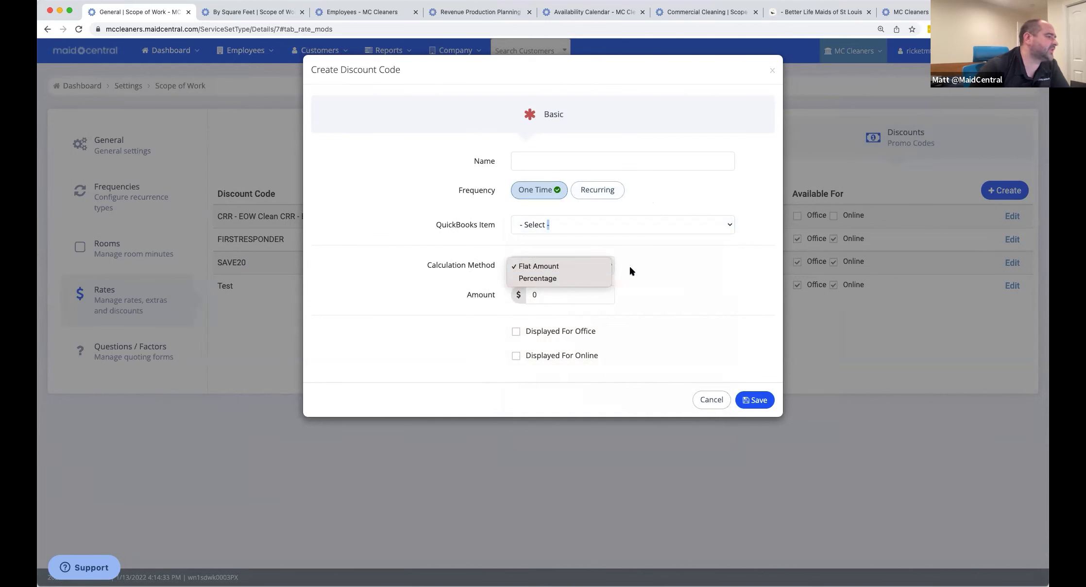
left_click(723, 271)
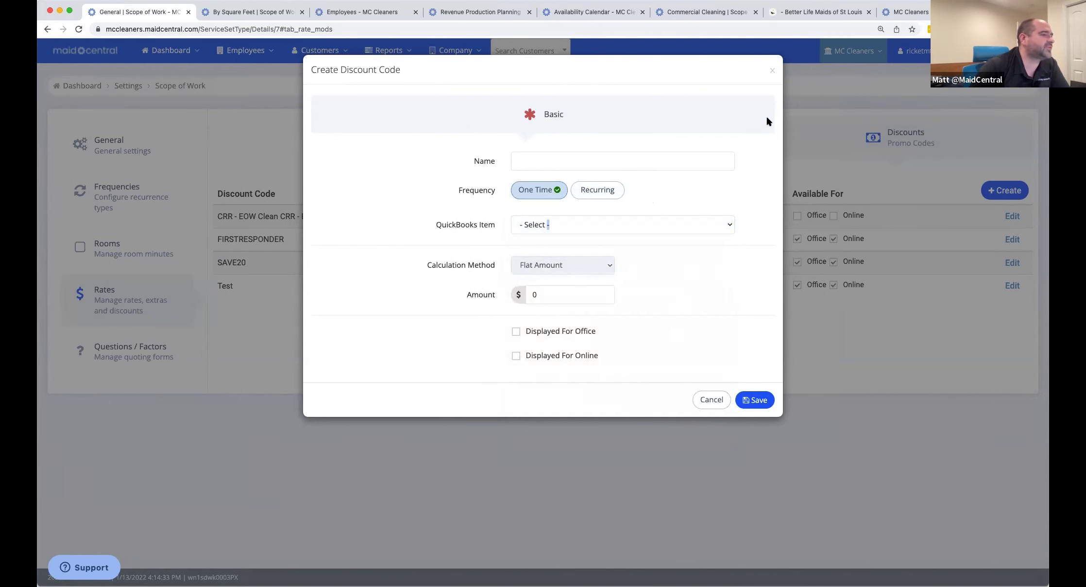
left_click(774, 73)
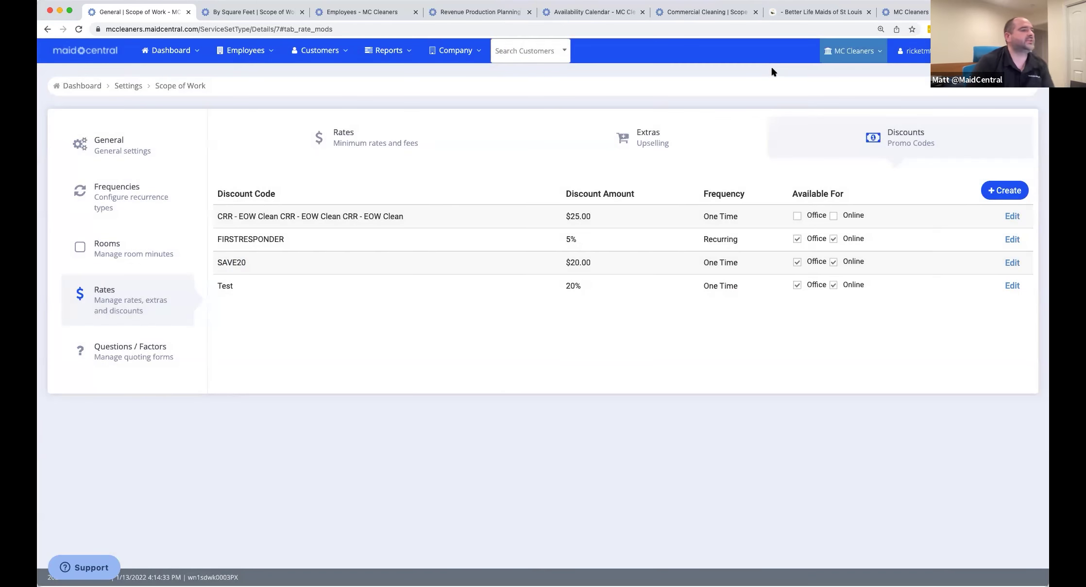
- Open the scope of work's Questions / Factors and examine the quoting questions, their types and price effects
left_click(144, 346)
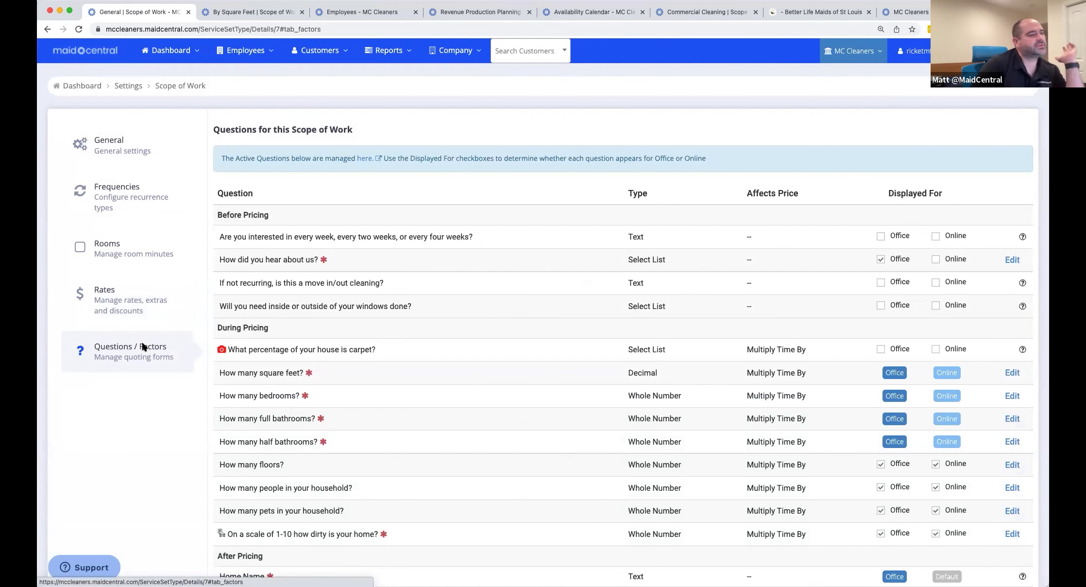
scroll(501, 279, "down", 5)
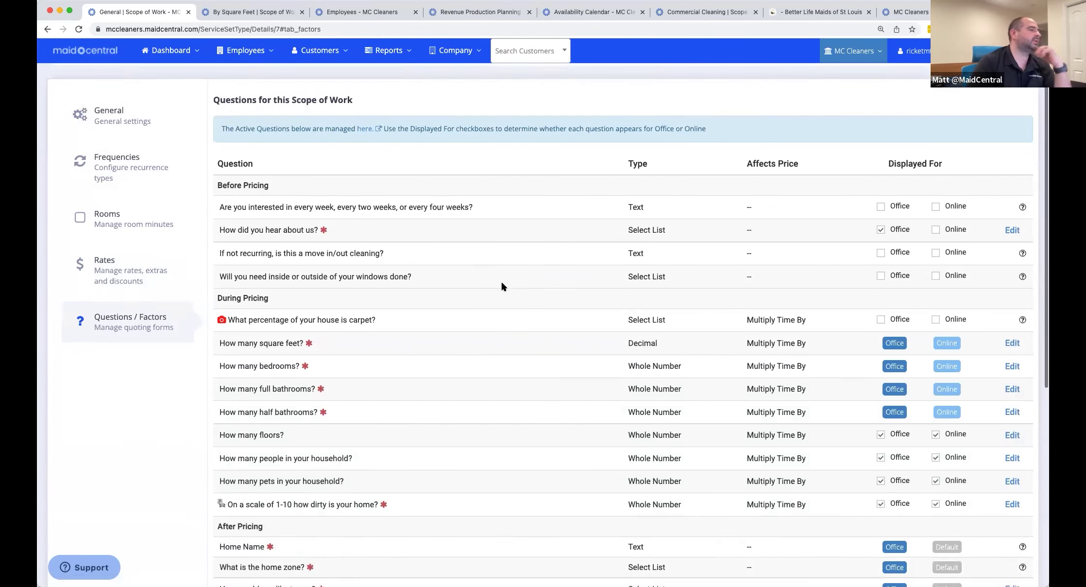
scroll(501, 280, "up", 5)
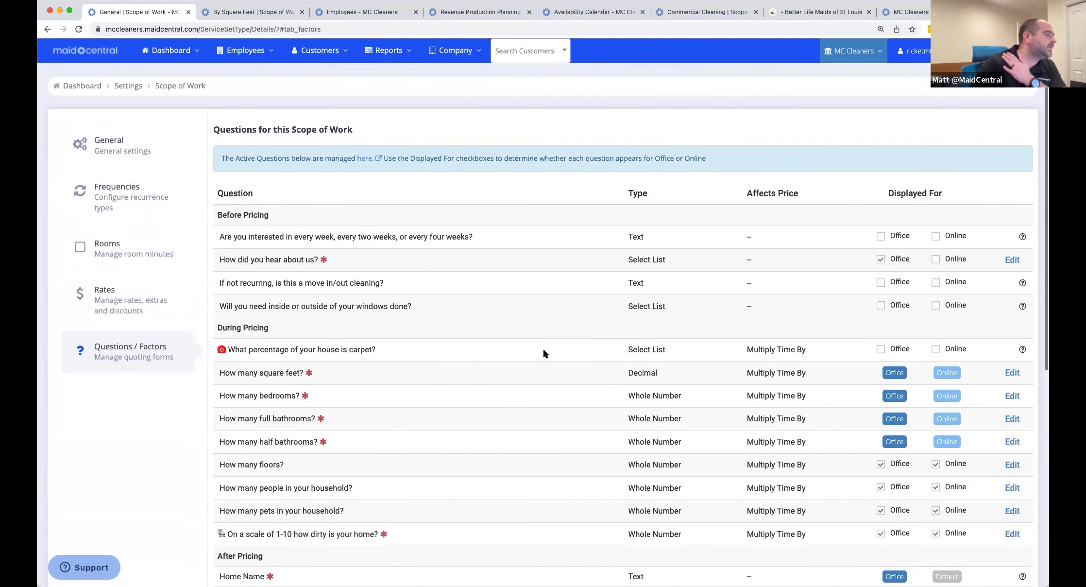
scroll(542, 355, "down", 3)
scroll(923, 347, "down", 1)
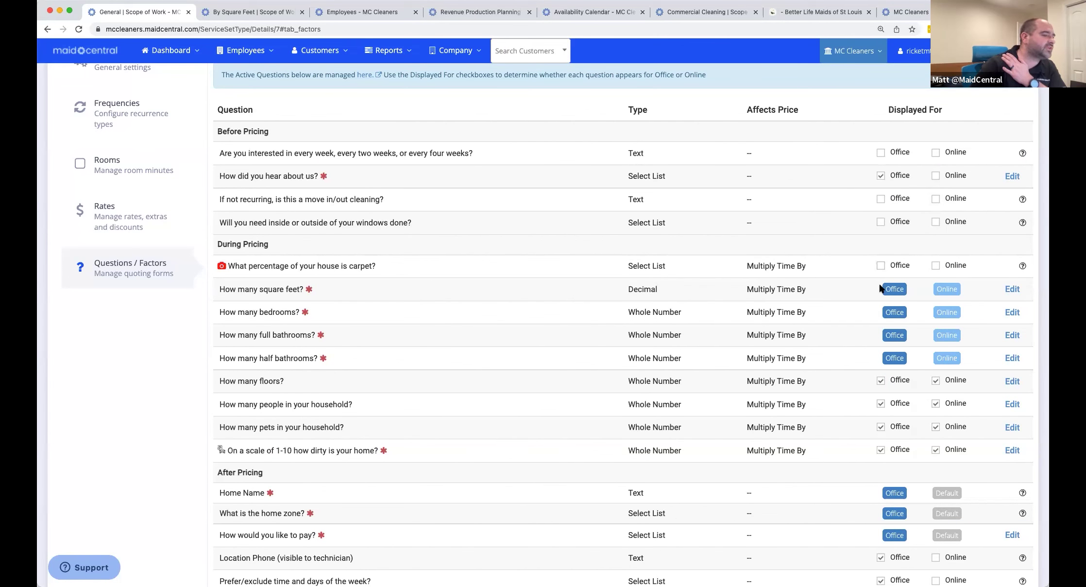
- Examine the Office and Online display settings of the During Pricing questions, such as floors, people and pets
scroll(936, 320, "down", 2)
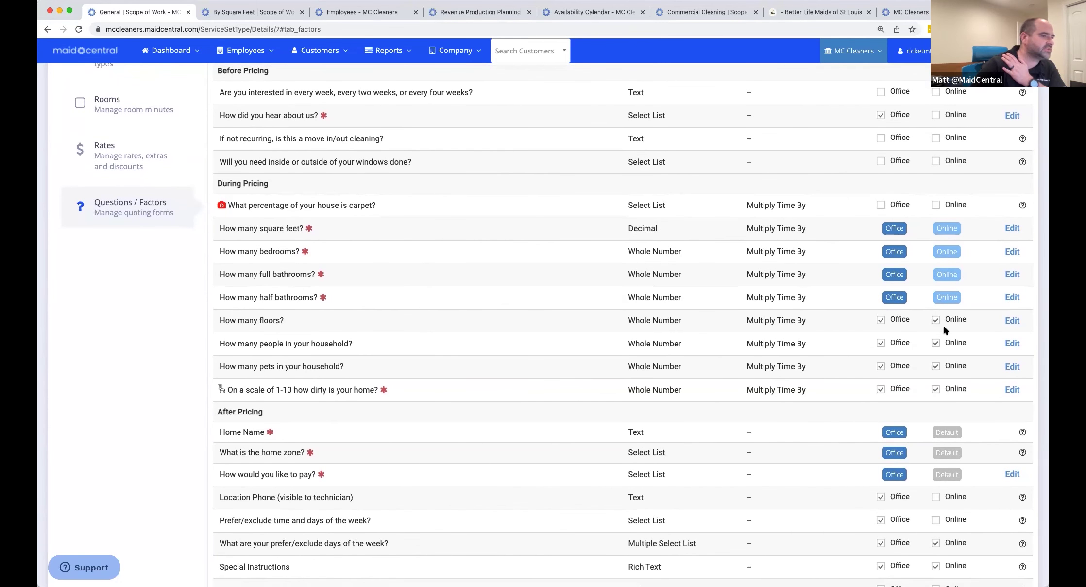
scroll(943, 324, "down", 1)
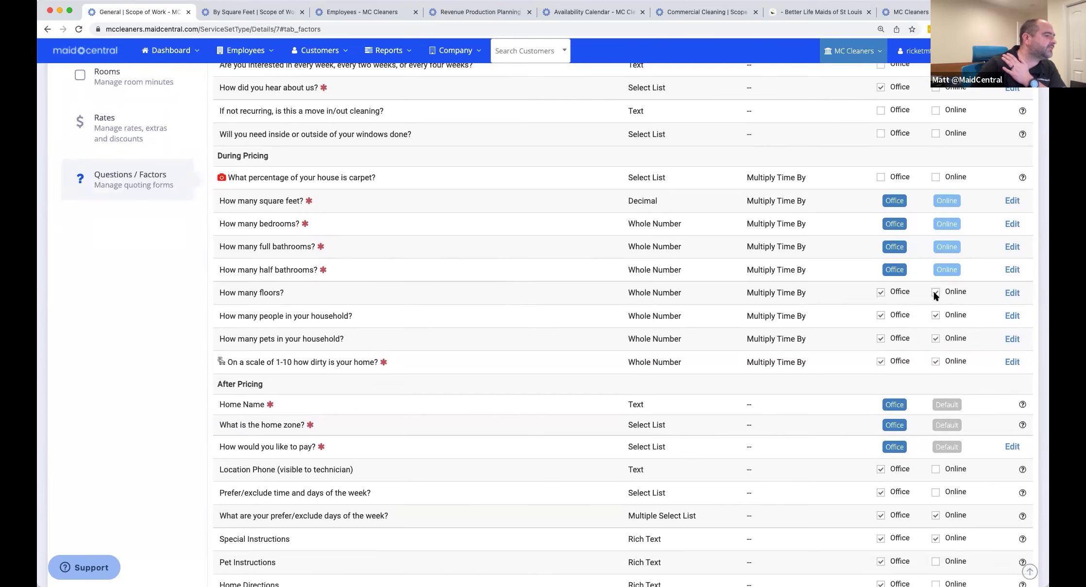
scroll(933, 290, "down", 1)
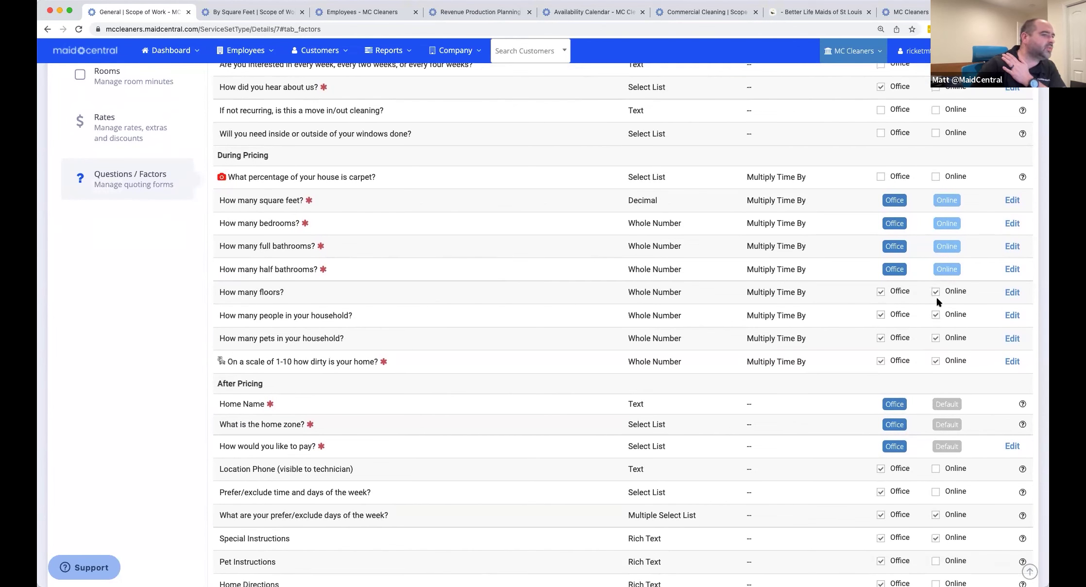
scroll(935, 334, "down", 1)
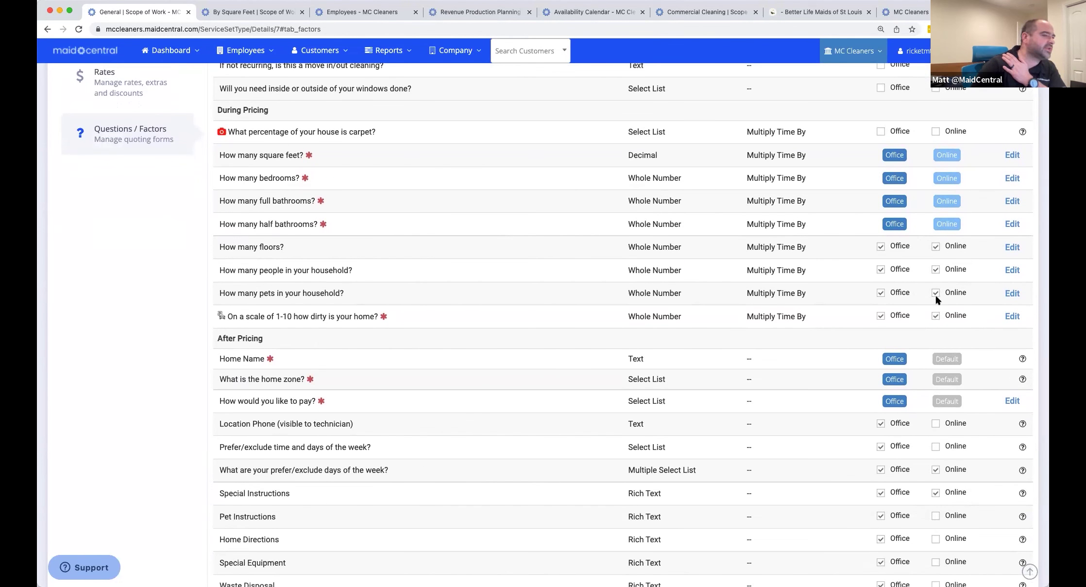
scroll(943, 331, "down", 1)
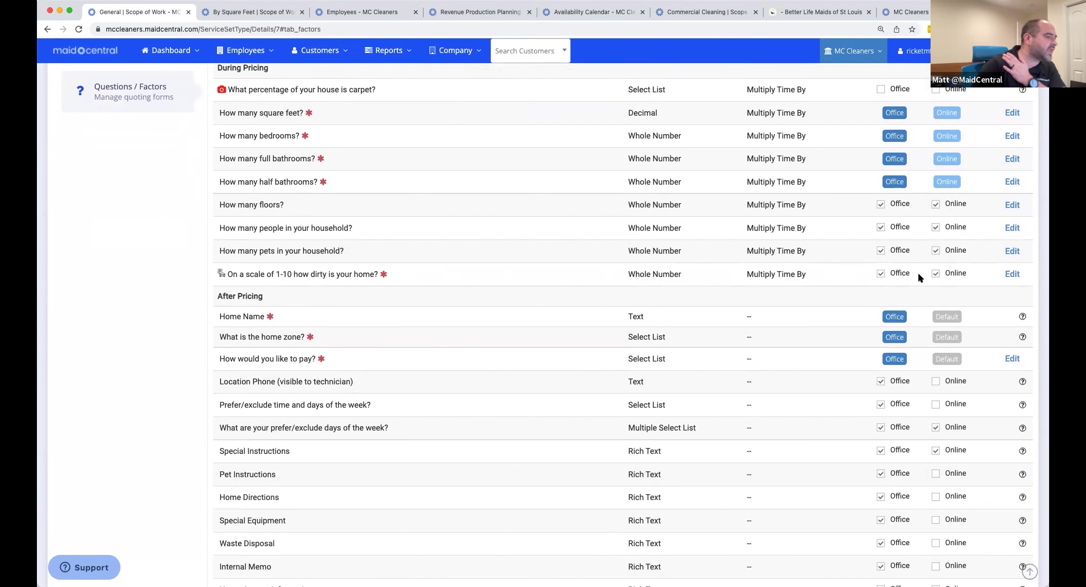
- Review the Office and Online display settings of the After Pricing questions and compare them with the During Pricing questions
scroll(851, 278, "down", 2)
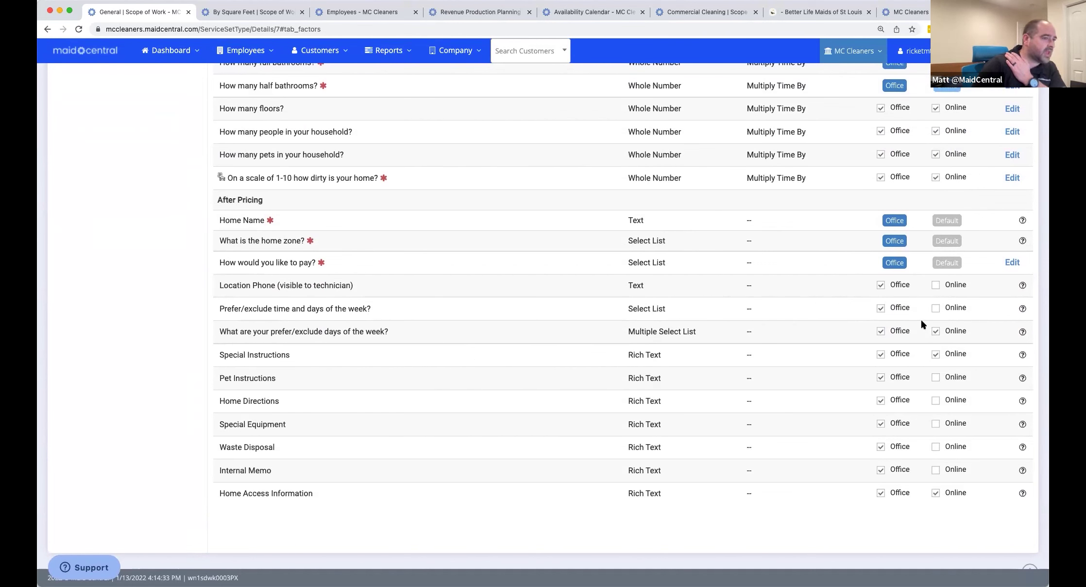
scroll(918, 323, "up", 5)
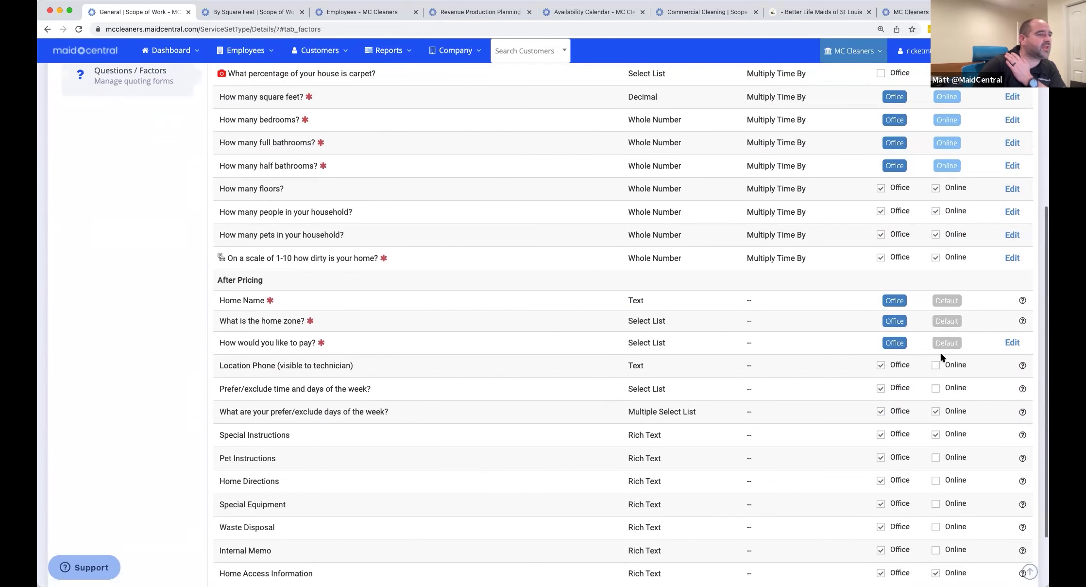
scroll(928, 204, "up", 3)
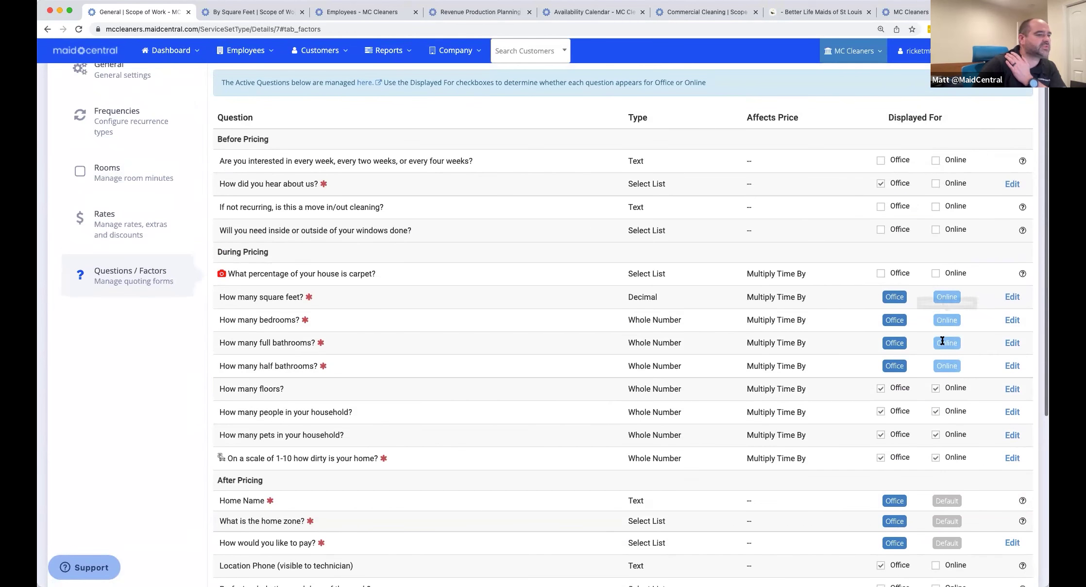
scroll(941, 345, "down", 5)
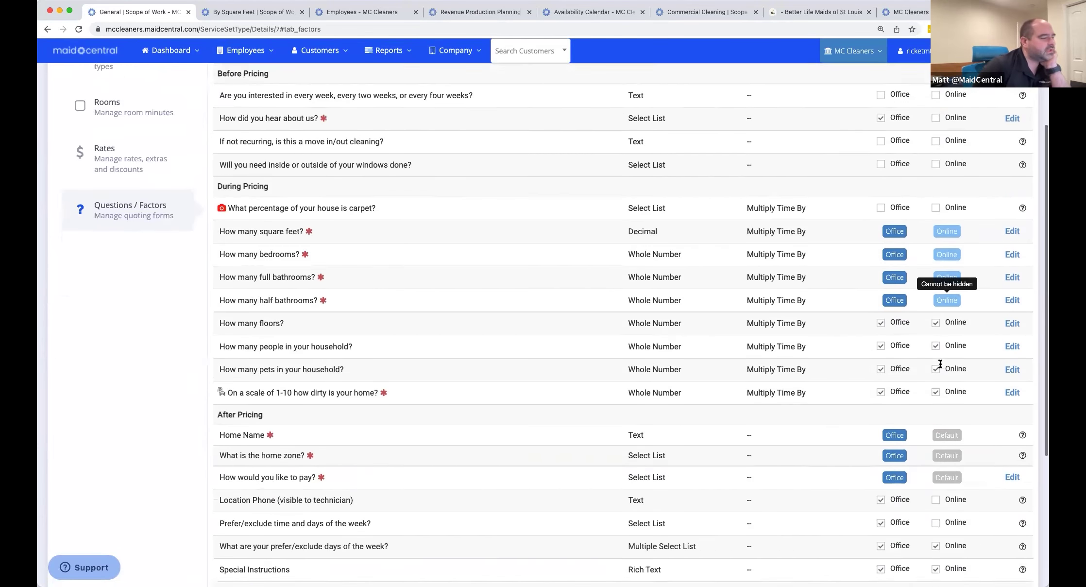
scroll(939, 364, "down", 2)
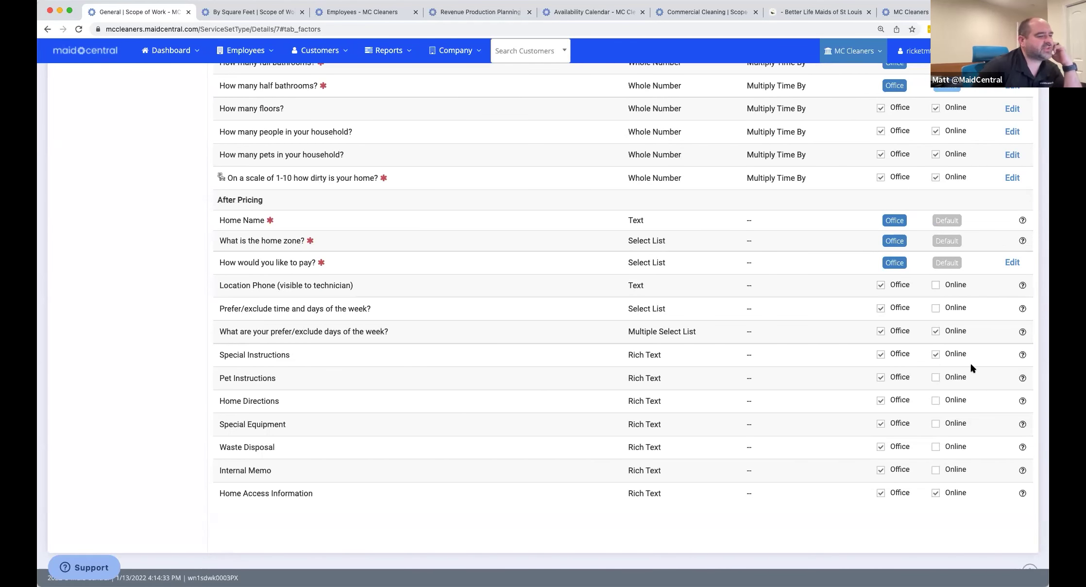
scroll(971, 365, "up", 2)
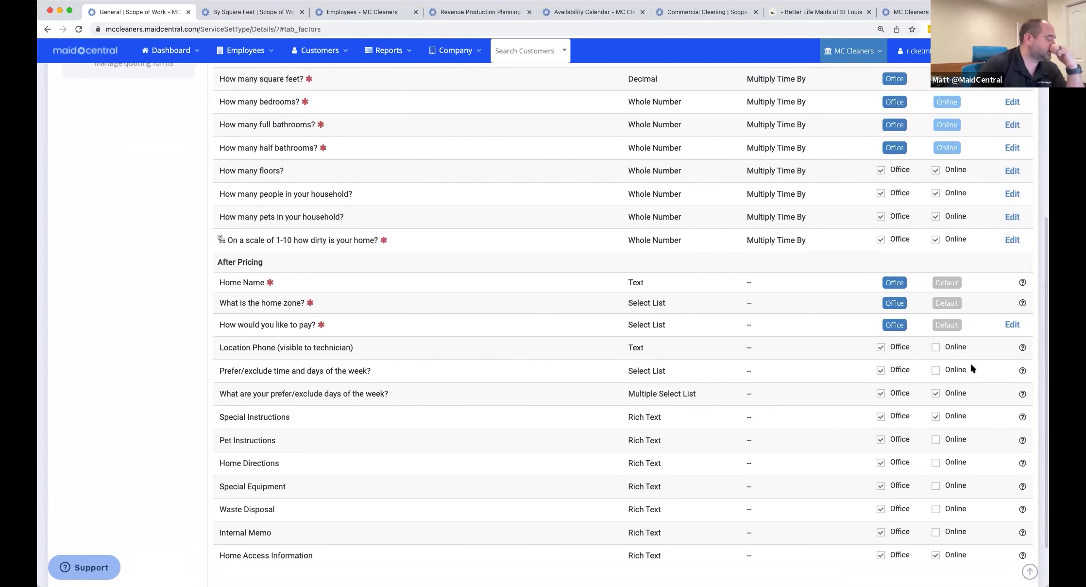